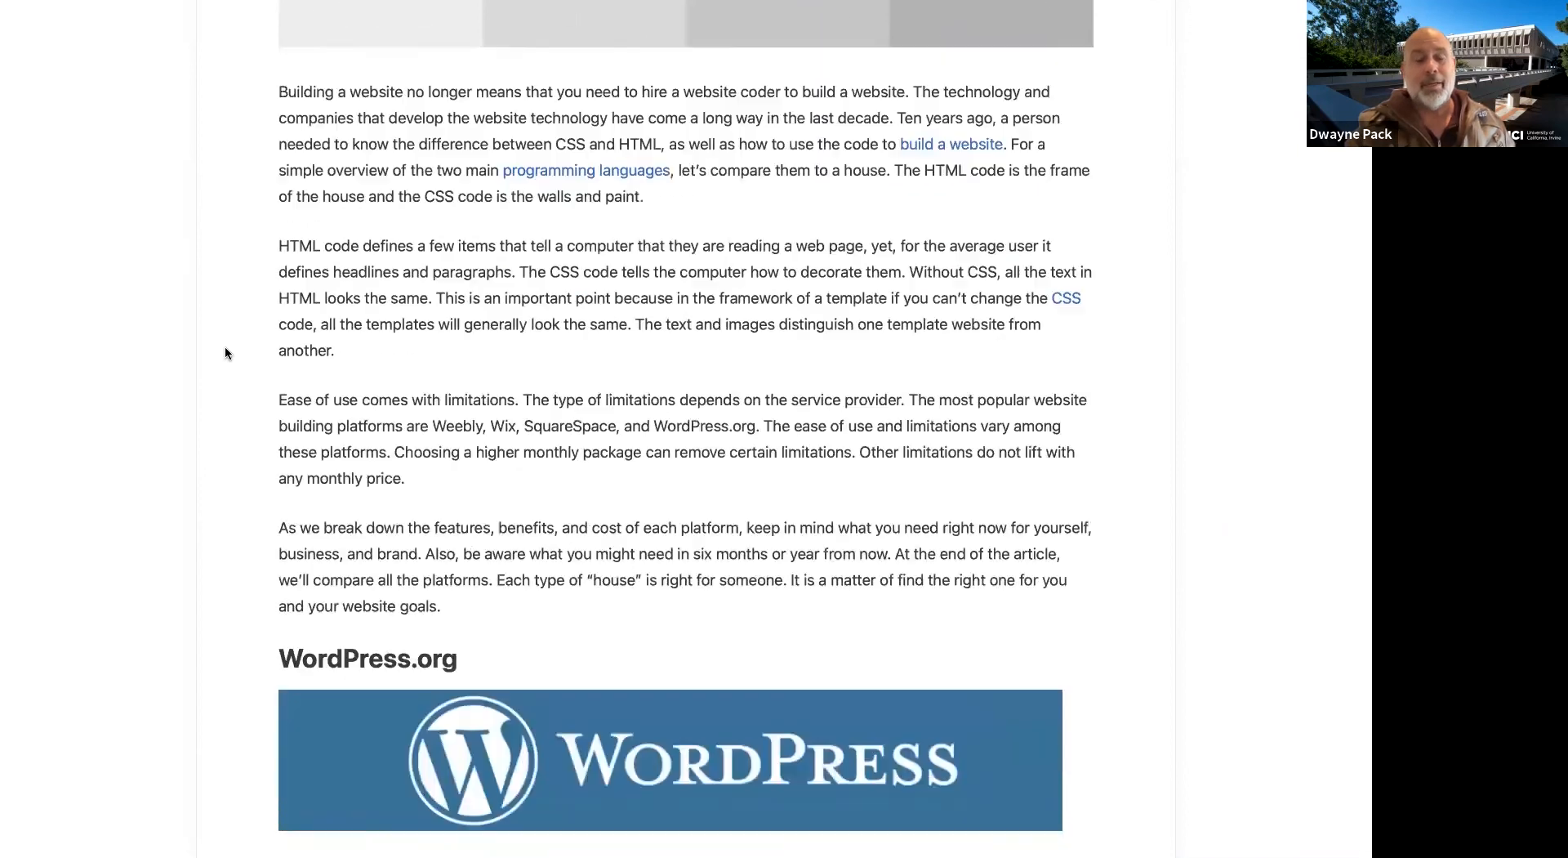
Read through the website builder comparison article, covering the WordPress.org, Wix, Weebly and Squarespace sections down to the Conclusion
{"action": "scroll", "coordinate": [225, 353], "scroll_direction": "down", "scroll_amount": 2}
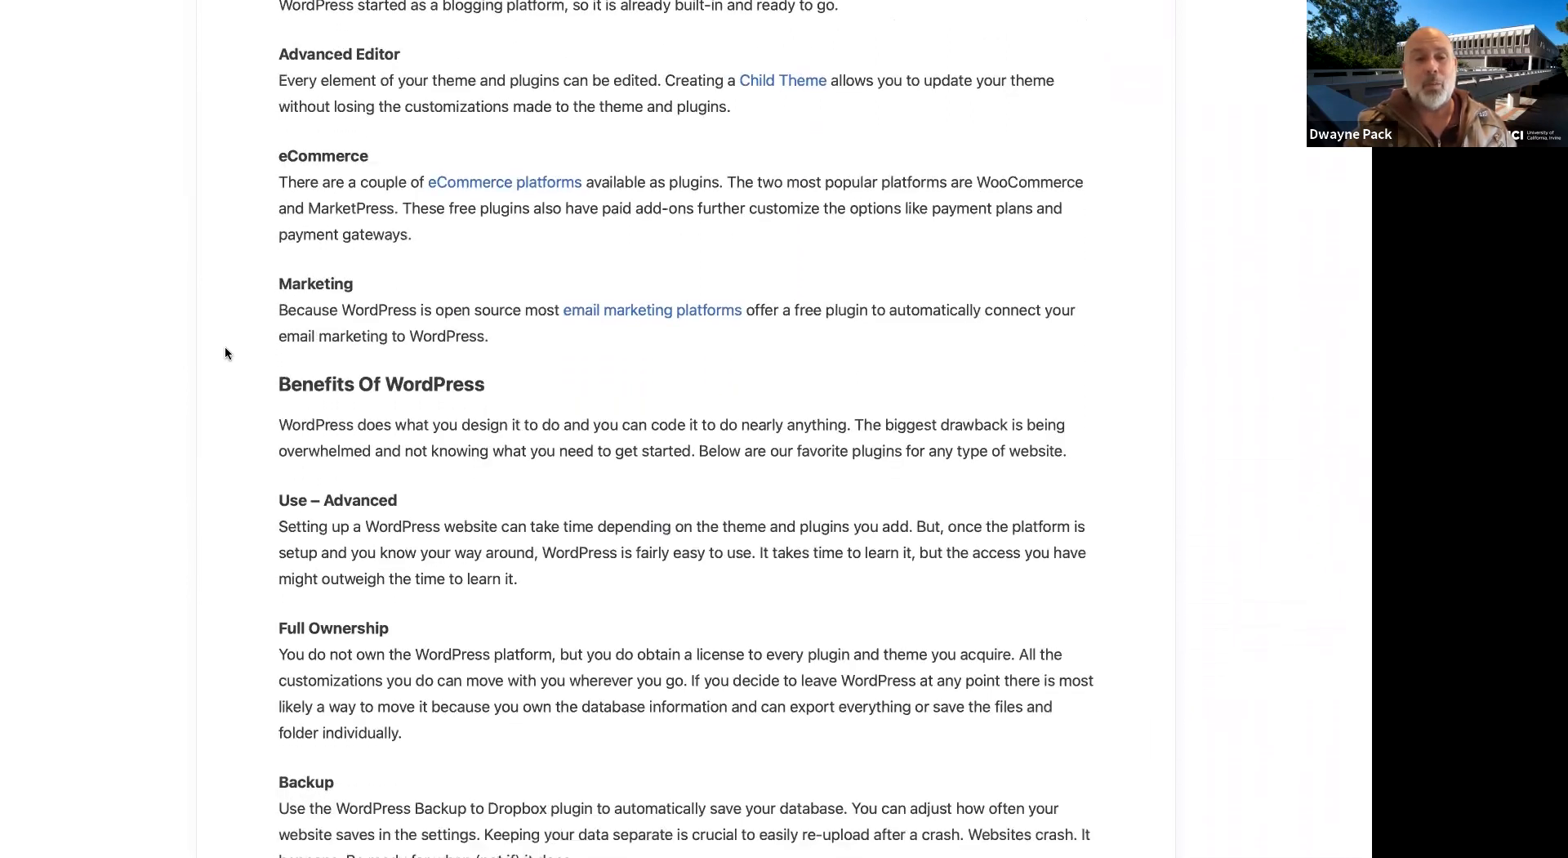
{"action": "scroll", "coordinate": [225, 352], "scroll_direction": "down", "scroll_amount": 4}
{"action": "scroll", "coordinate": [225, 353], "scroll_direction": "down", "scroll_amount": 20}
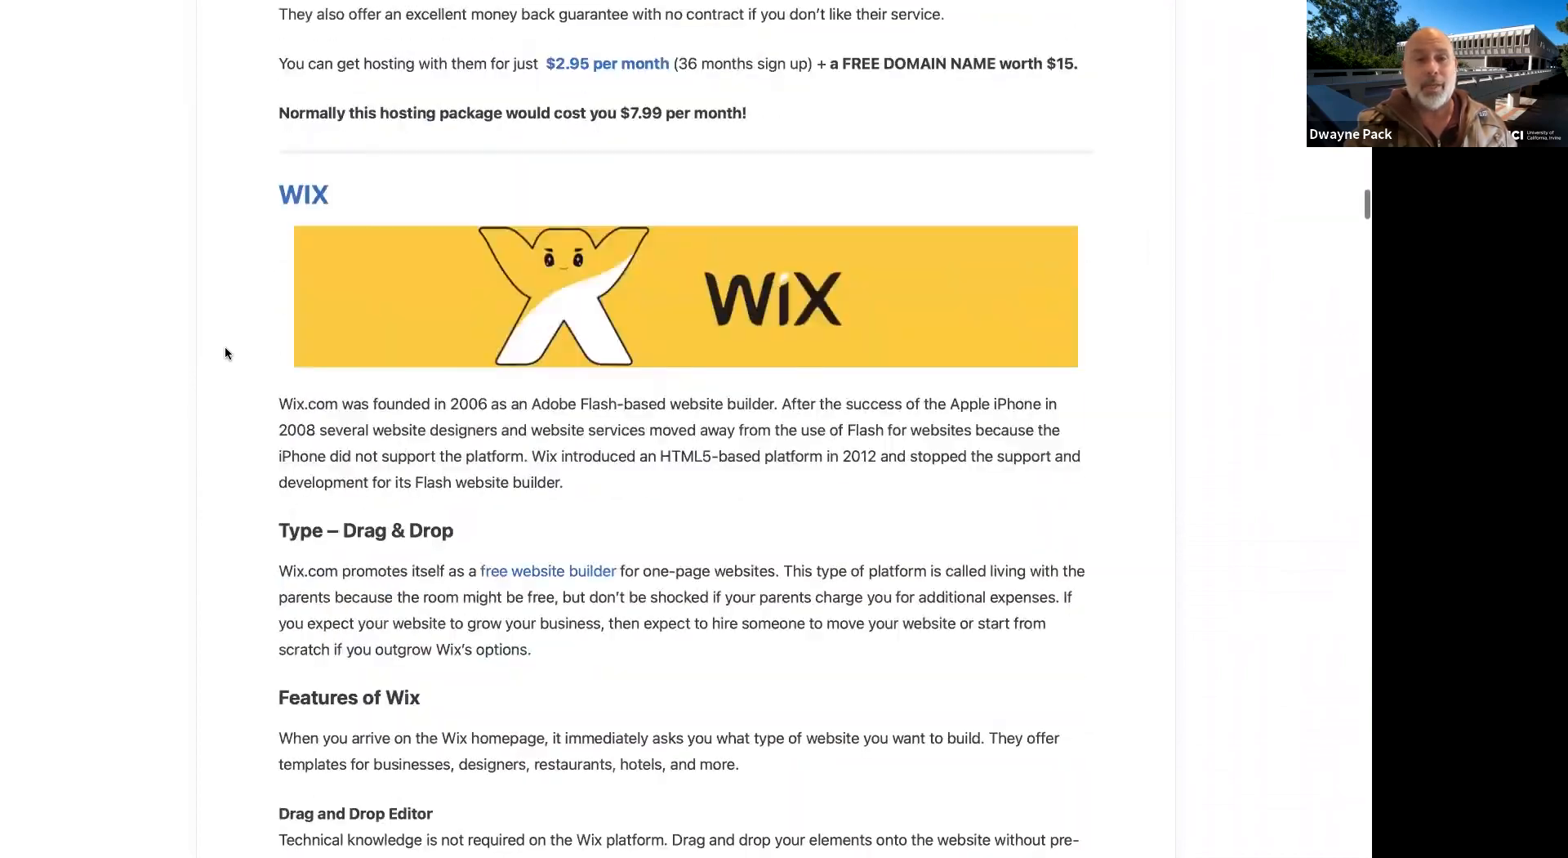
{"action": "scroll", "coordinate": [225, 353], "scroll_direction": "down", "scroll_amount": 20}
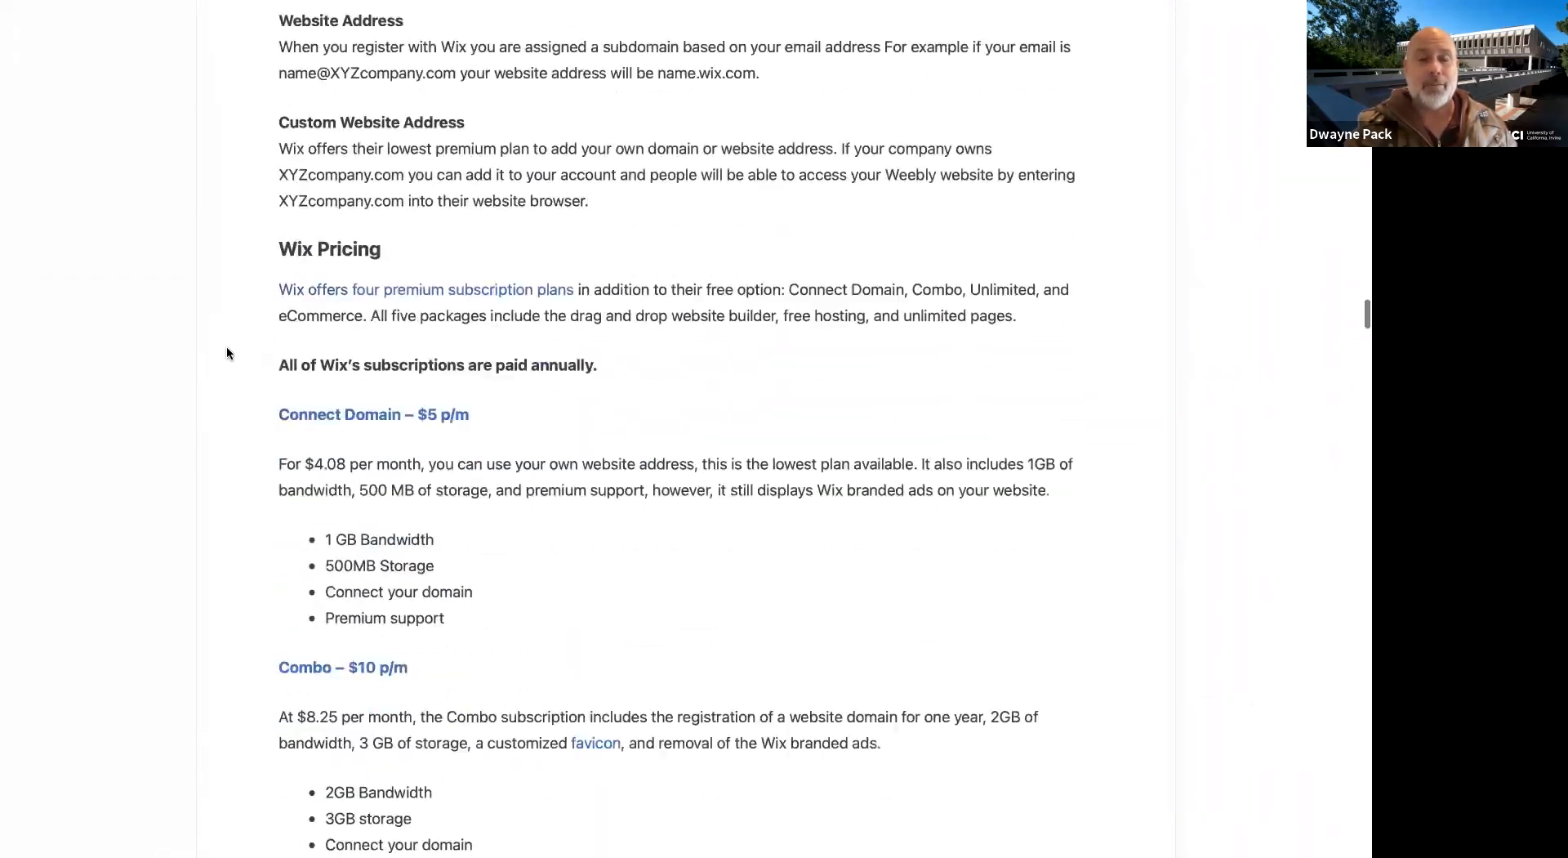
{"action": "scroll", "coordinate": [227, 352], "scroll_direction": "down", "scroll_amount": 5}
{"action": "scroll", "coordinate": [227, 352], "scroll_direction": "down", "scroll_amount": 10}
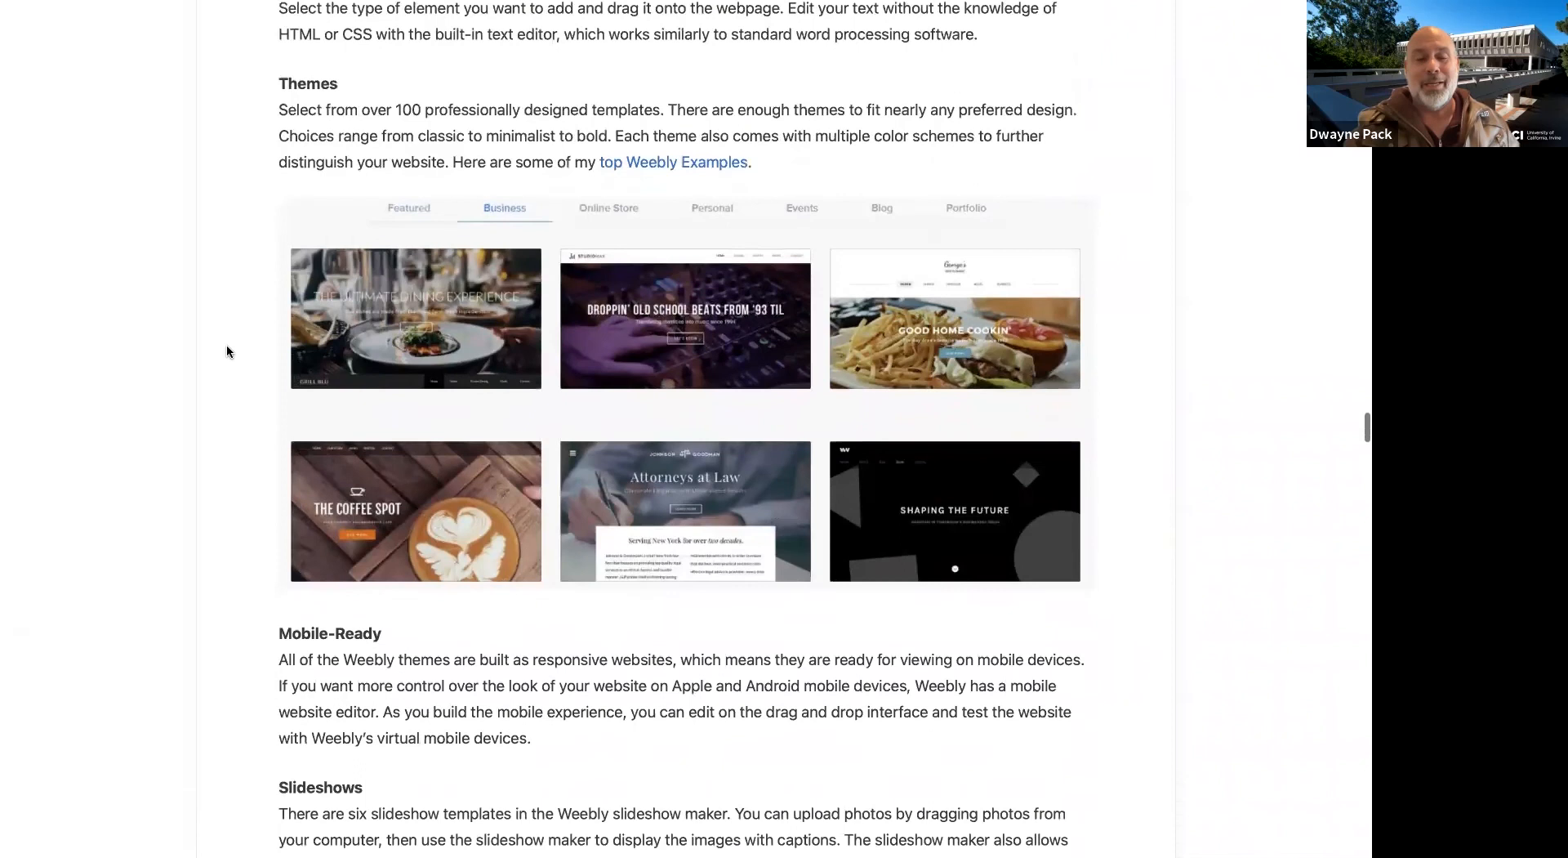
{"action": "scroll", "coordinate": [227, 352], "scroll_direction": "down", "scroll_amount": 2}
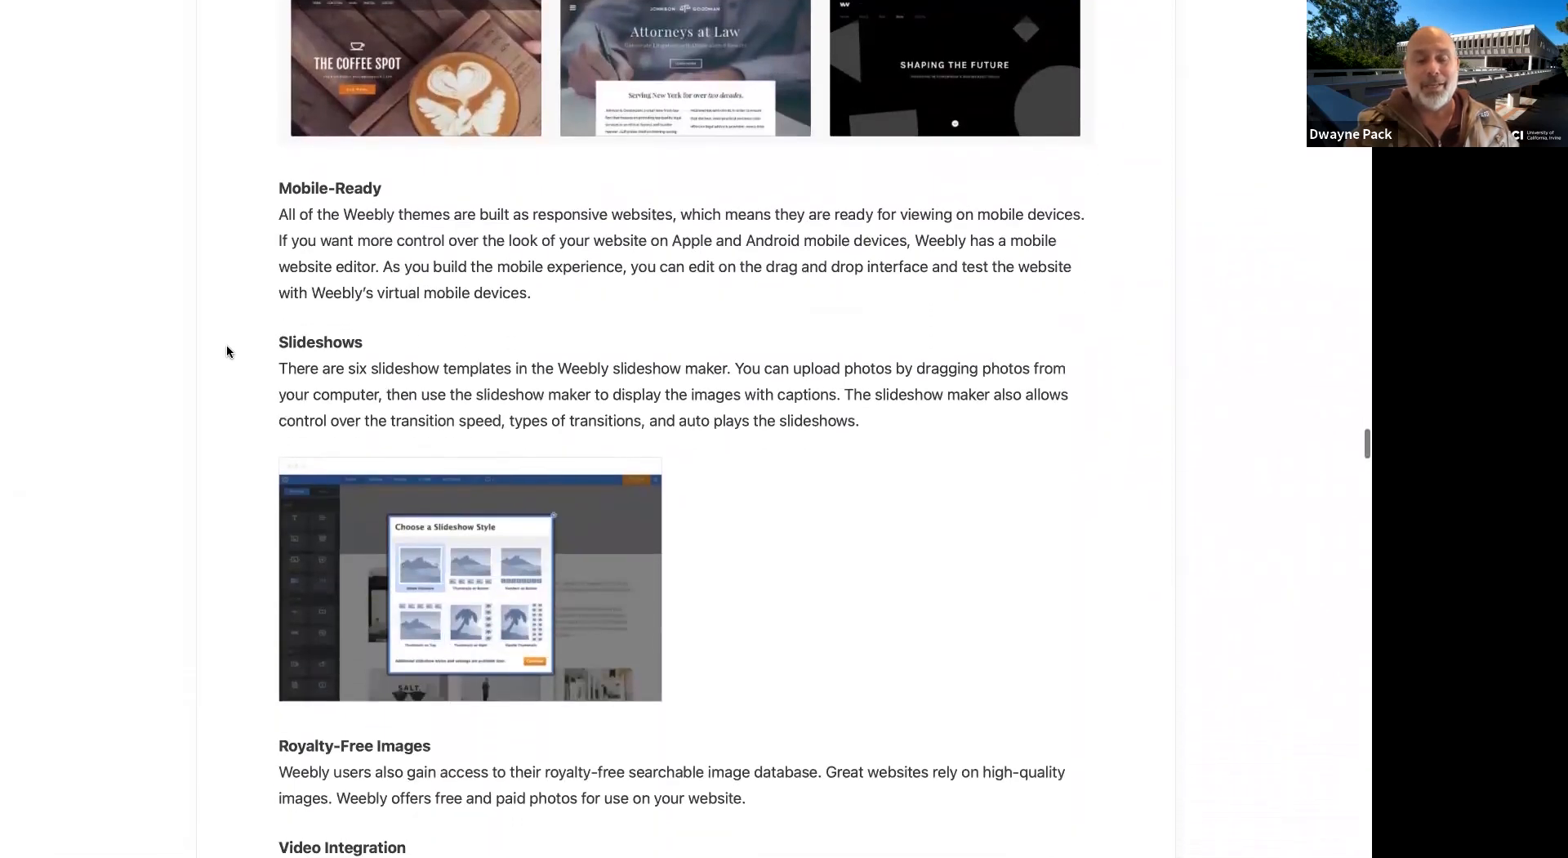
{"action": "scroll", "coordinate": [227, 352], "scroll_direction": "down", "scroll_amount": 4}
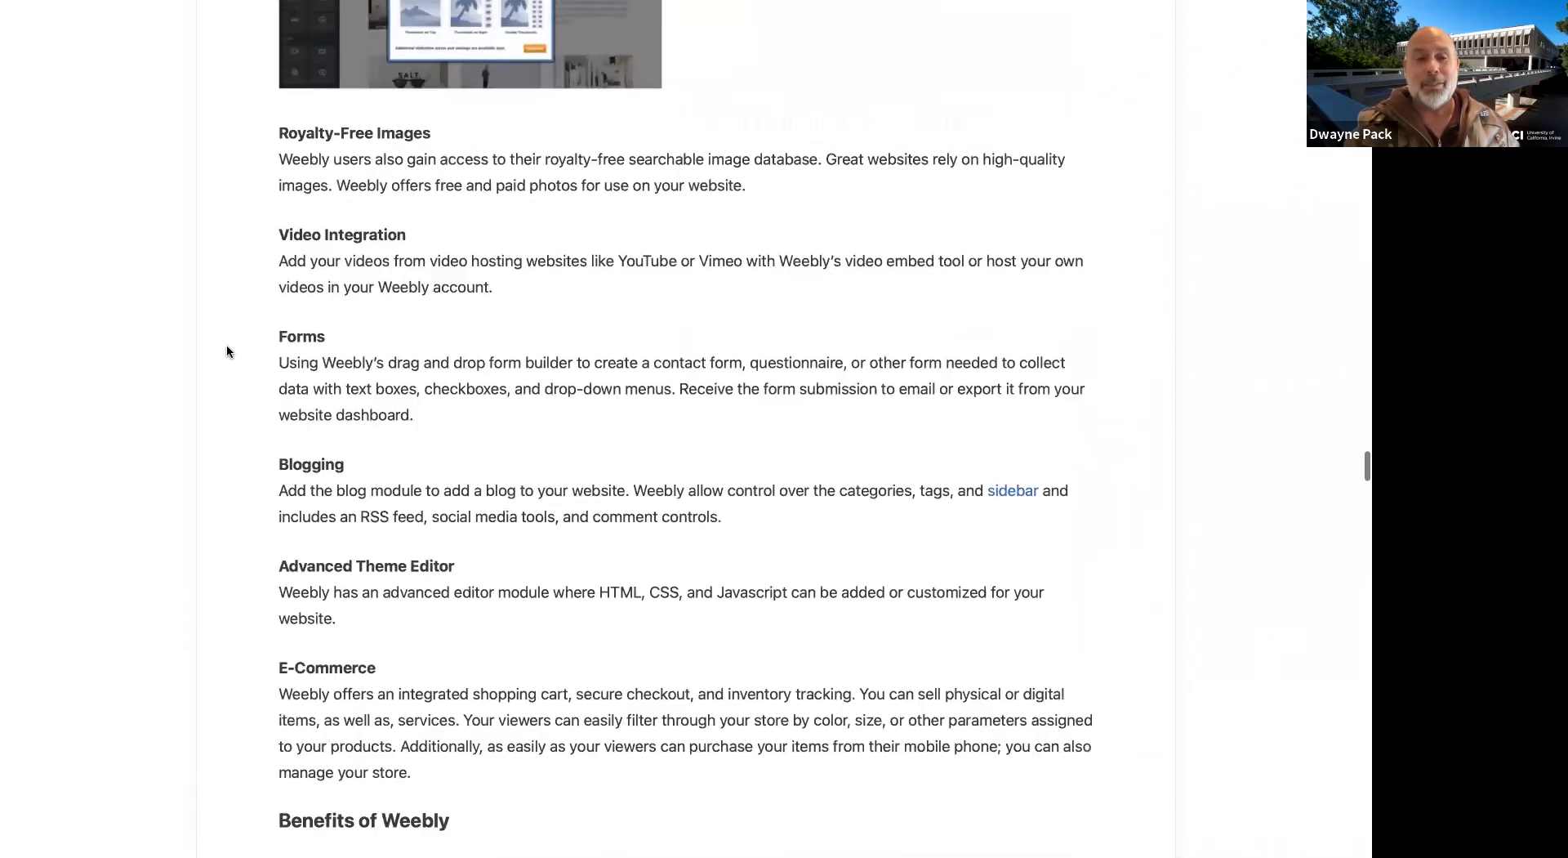
{"action": "scroll", "coordinate": [227, 352], "scroll_direction": "down", "scroll_amount": 3}
{"action": "scroll", "coordinate": [227, 352], "scroll_direction": "down", "scroll_amount": 4}
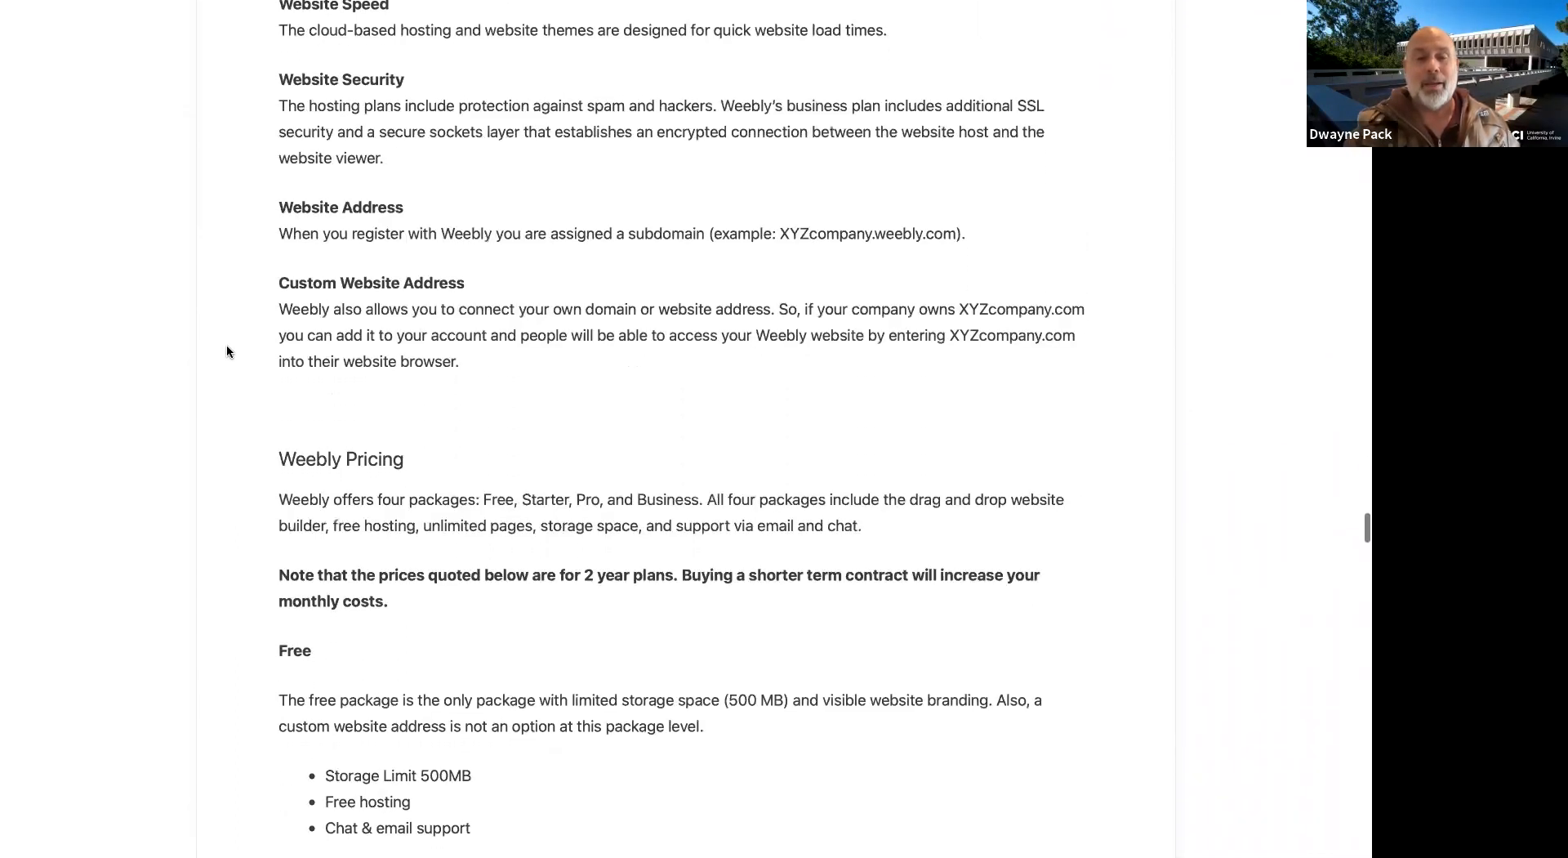
{"action": "scroll", "coordinate": [227, 352], "scroll_direction": "down", "scroll_amount": 6}
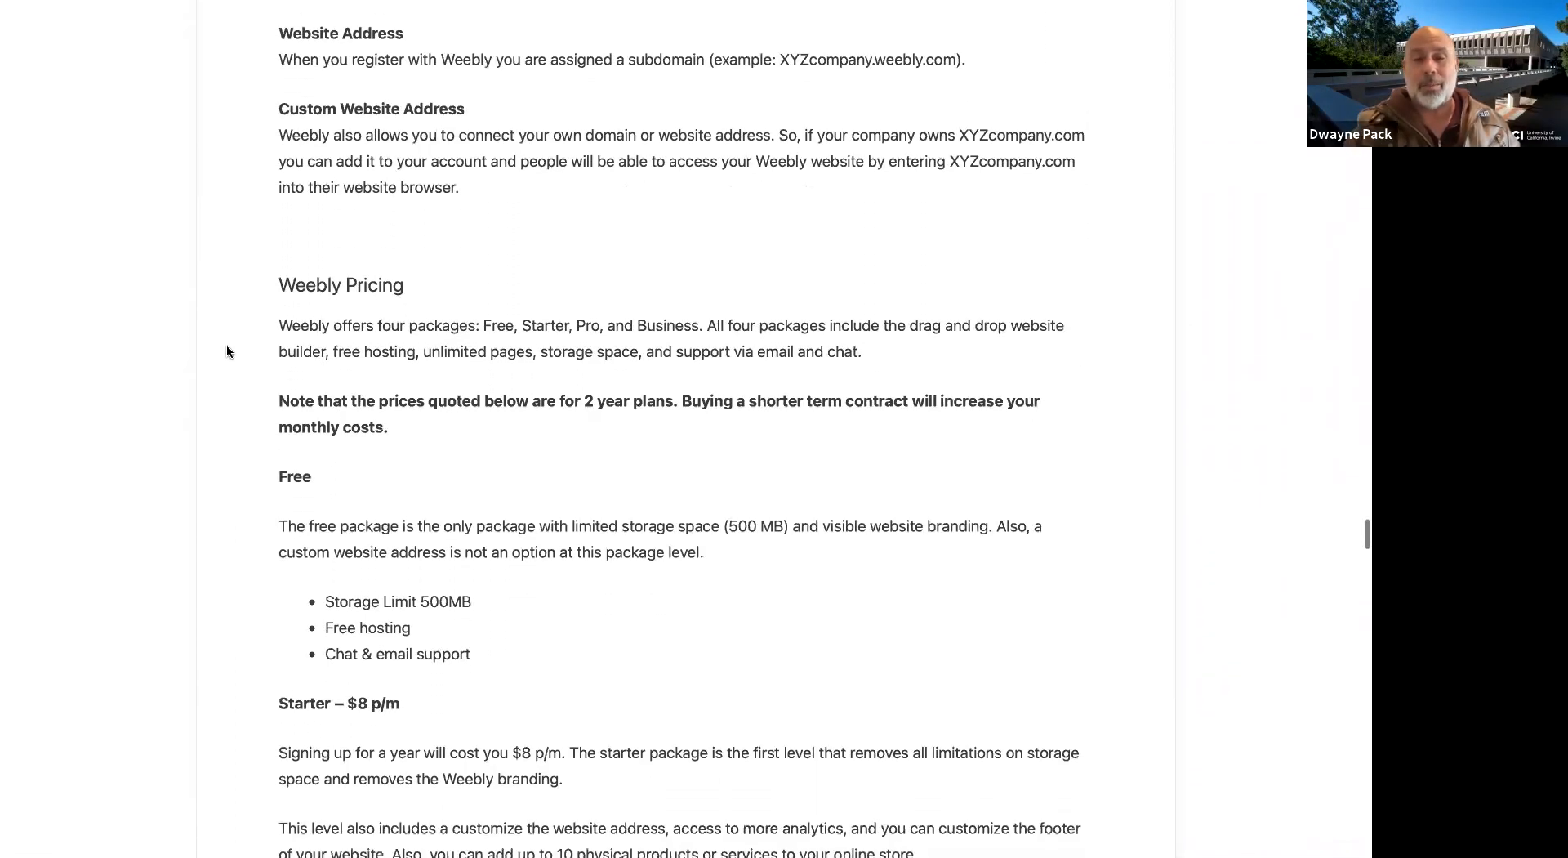
{"action": "scroll", "coordinate": [227, 352], "scroll_direction": "down", "scroll_amount": 3}
{"action": "scroll", "coordinate": [227, 352], "scroll_direction": "down", "scroll_amount": 16}
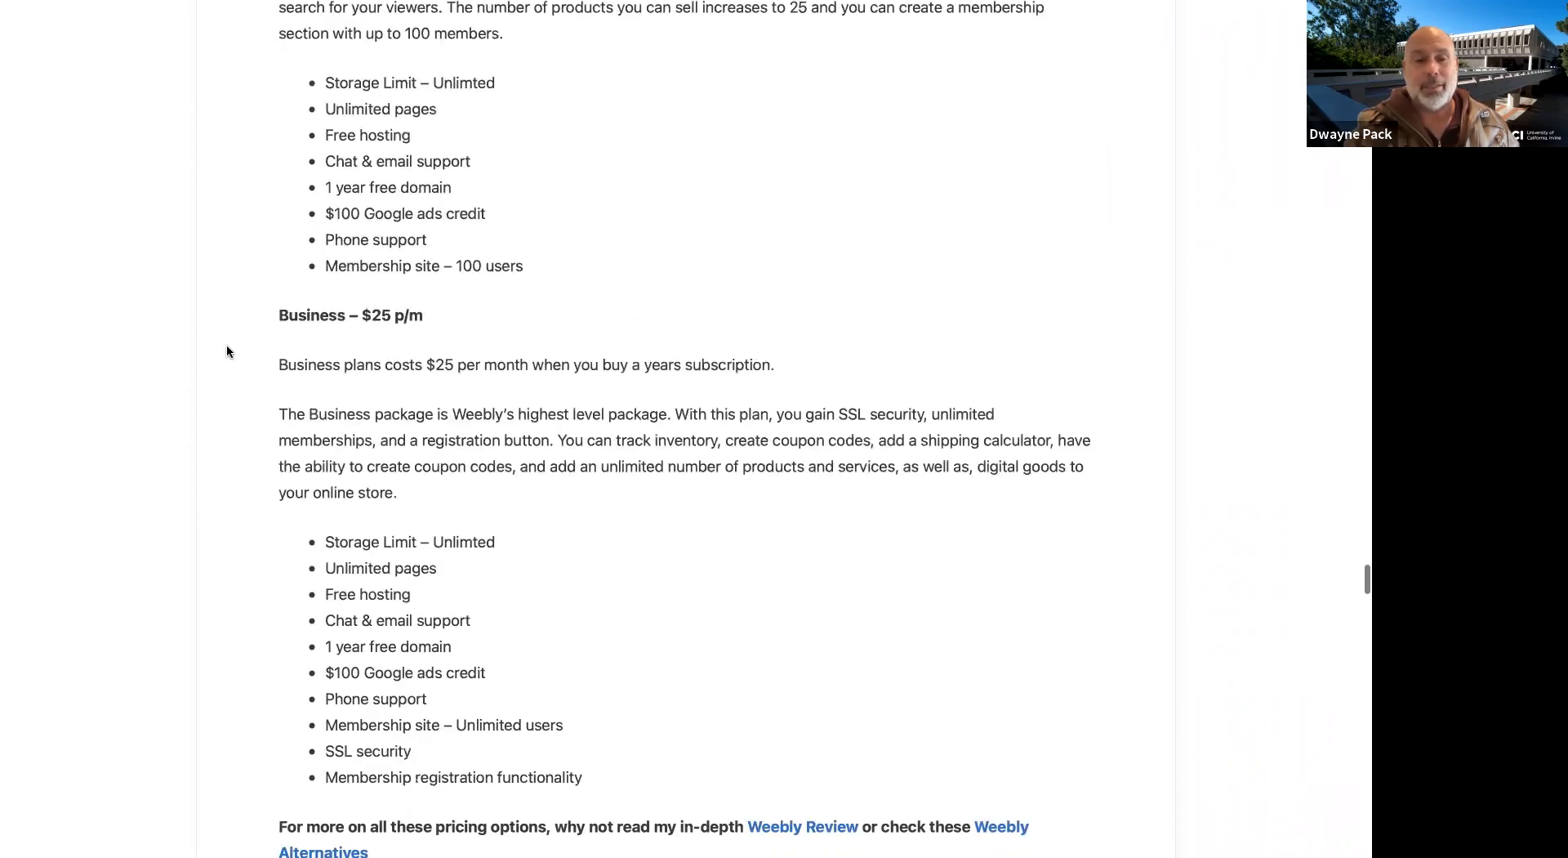
{"action": "scroll", "coordinate": [227, 352], "scroll_direction": "down", "scroll_amount": 20}
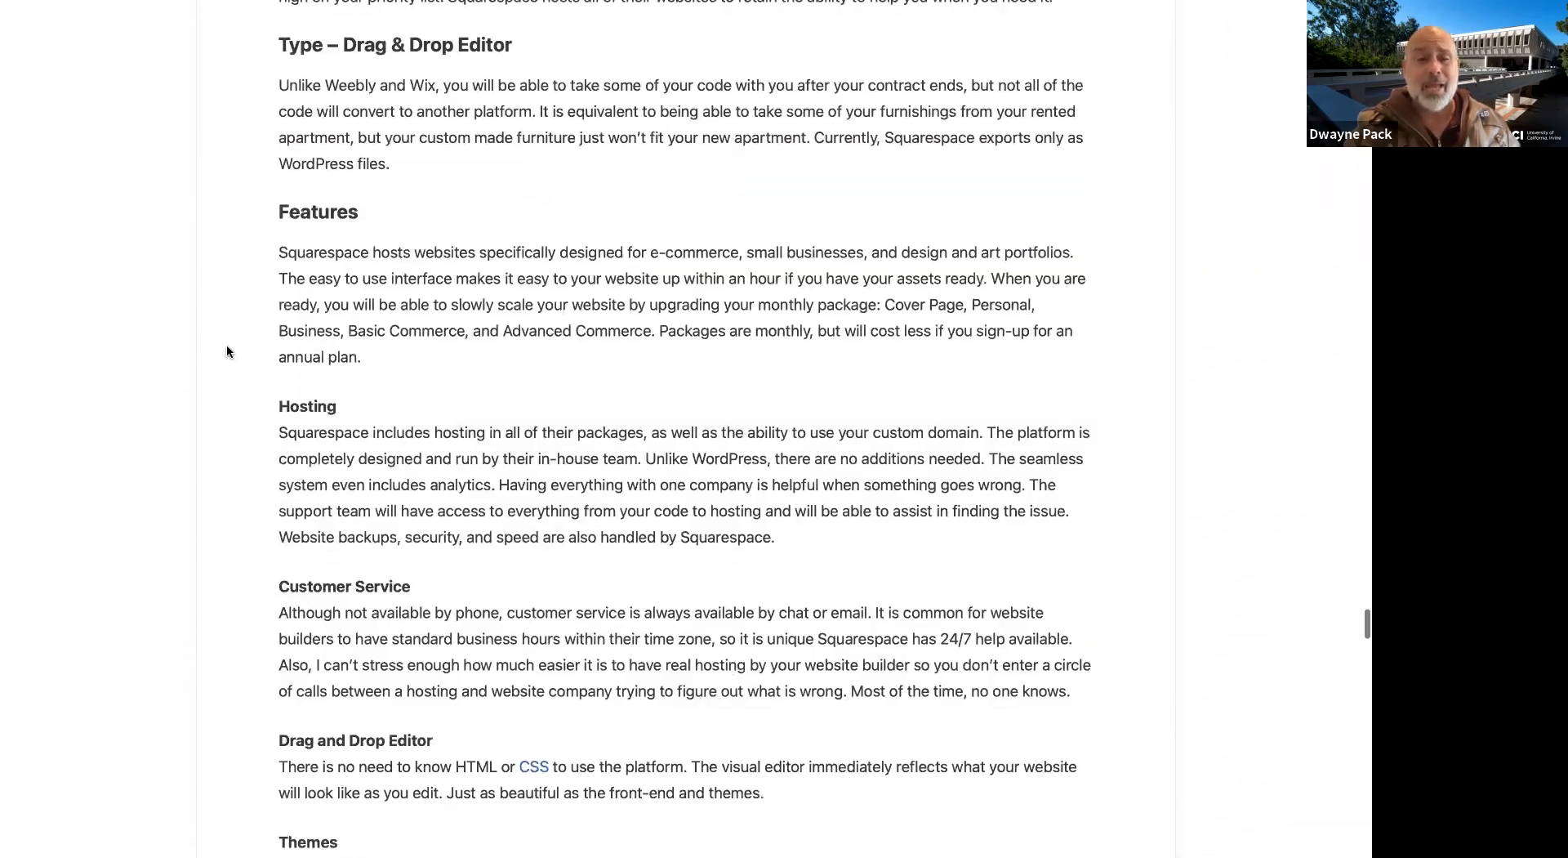
{"action": "scroll", "coordinate": [227, 352], "scroll_direction": "down", "scroll_amount": 14}
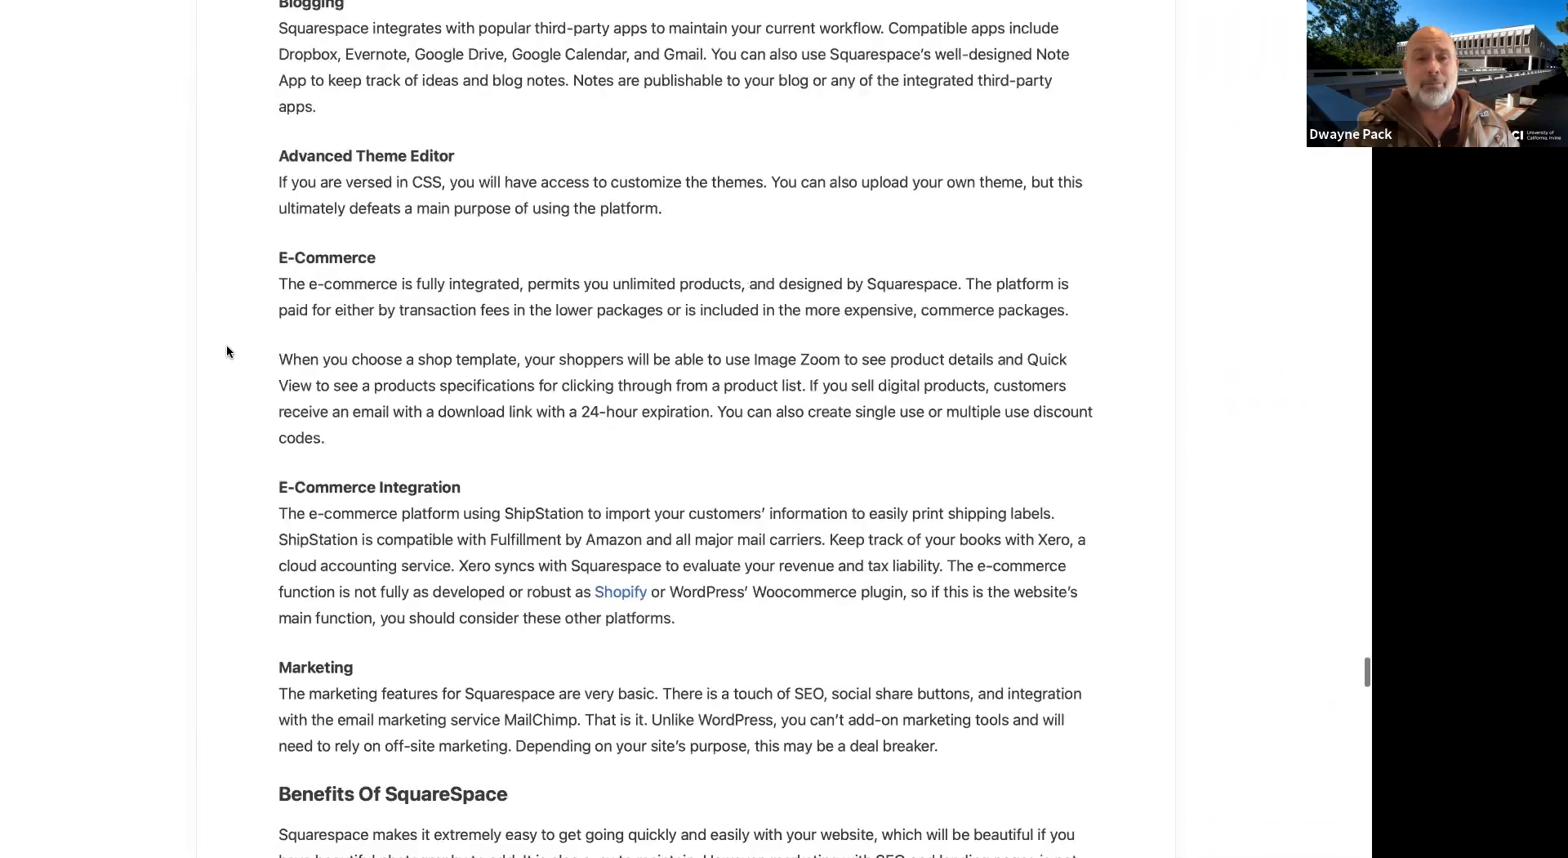
{"action": "scroll", "coordinate": [227, 352], "scroll_direction": "down", "scroll_amount": 8}
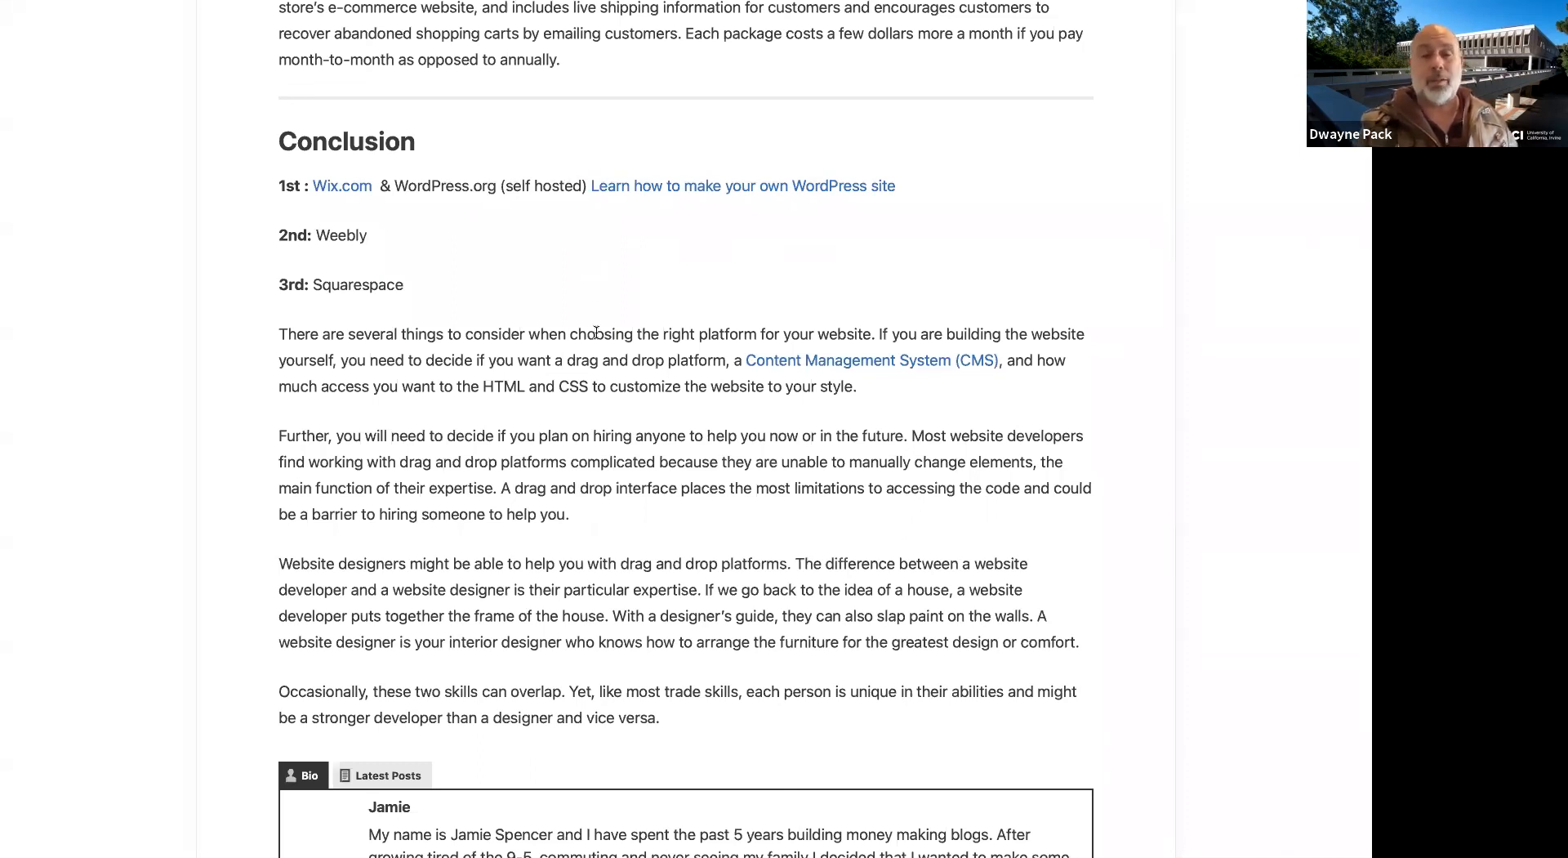
Return to the Weebly section's Type – Drag & Drop part and enlarge the page to examine the screenshot of Weebly's editor
{"action": "scroll", "coordinate": [598, 330], "scroll_direction": "up", "scroll_amount": 12}
{"action": "scroll", "coordinate": [598, 330], "scroll_direction": "up", "scroll_amount": 12}
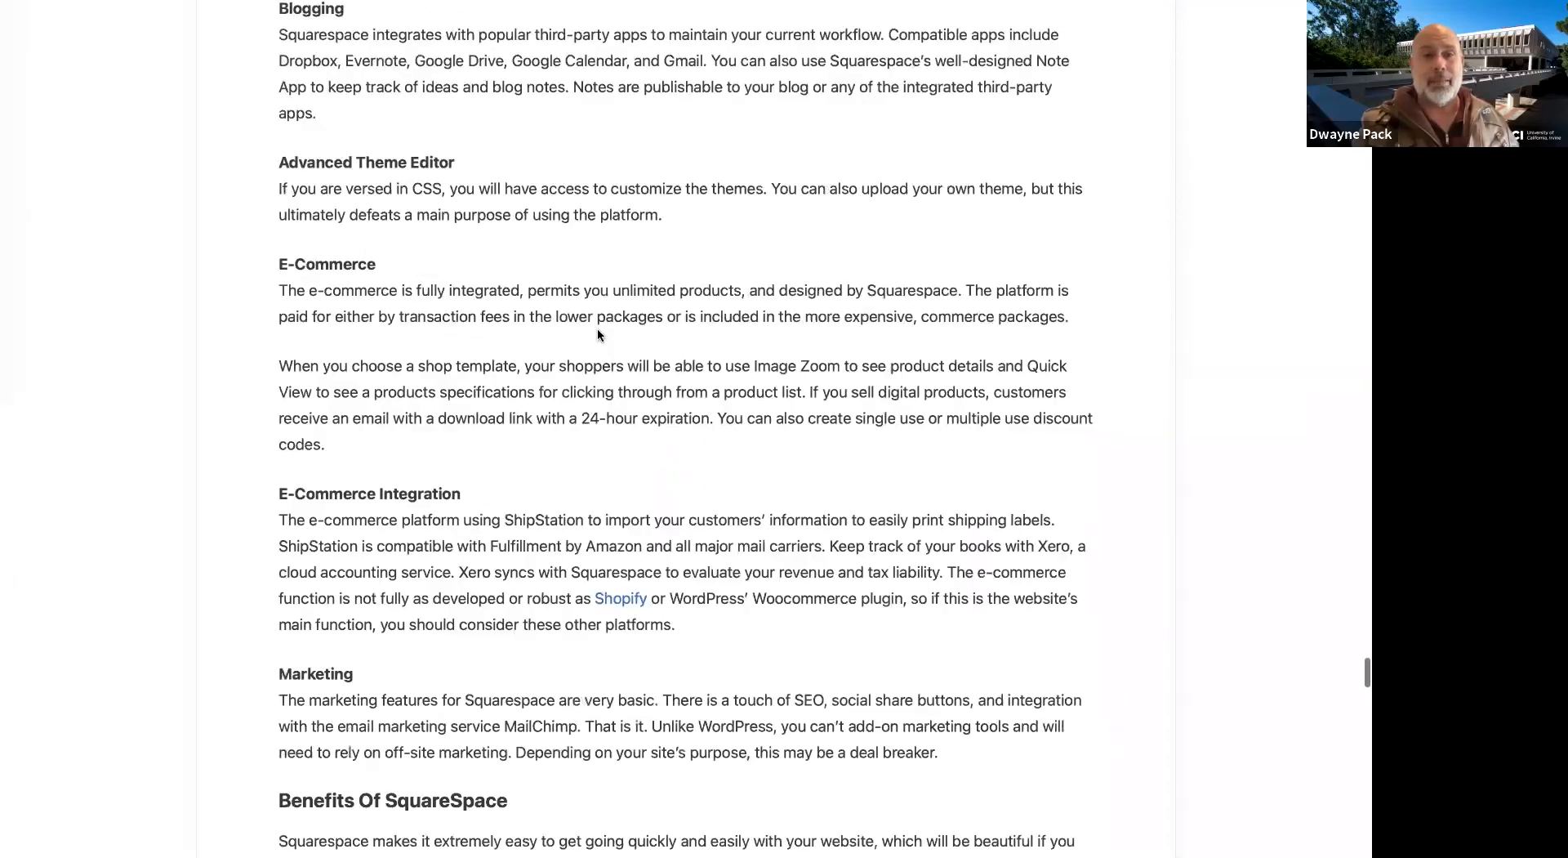
{"action": "scroll", "coordinate": [598, 330], "scroll_direction": "up", "scroll_amount": 12}
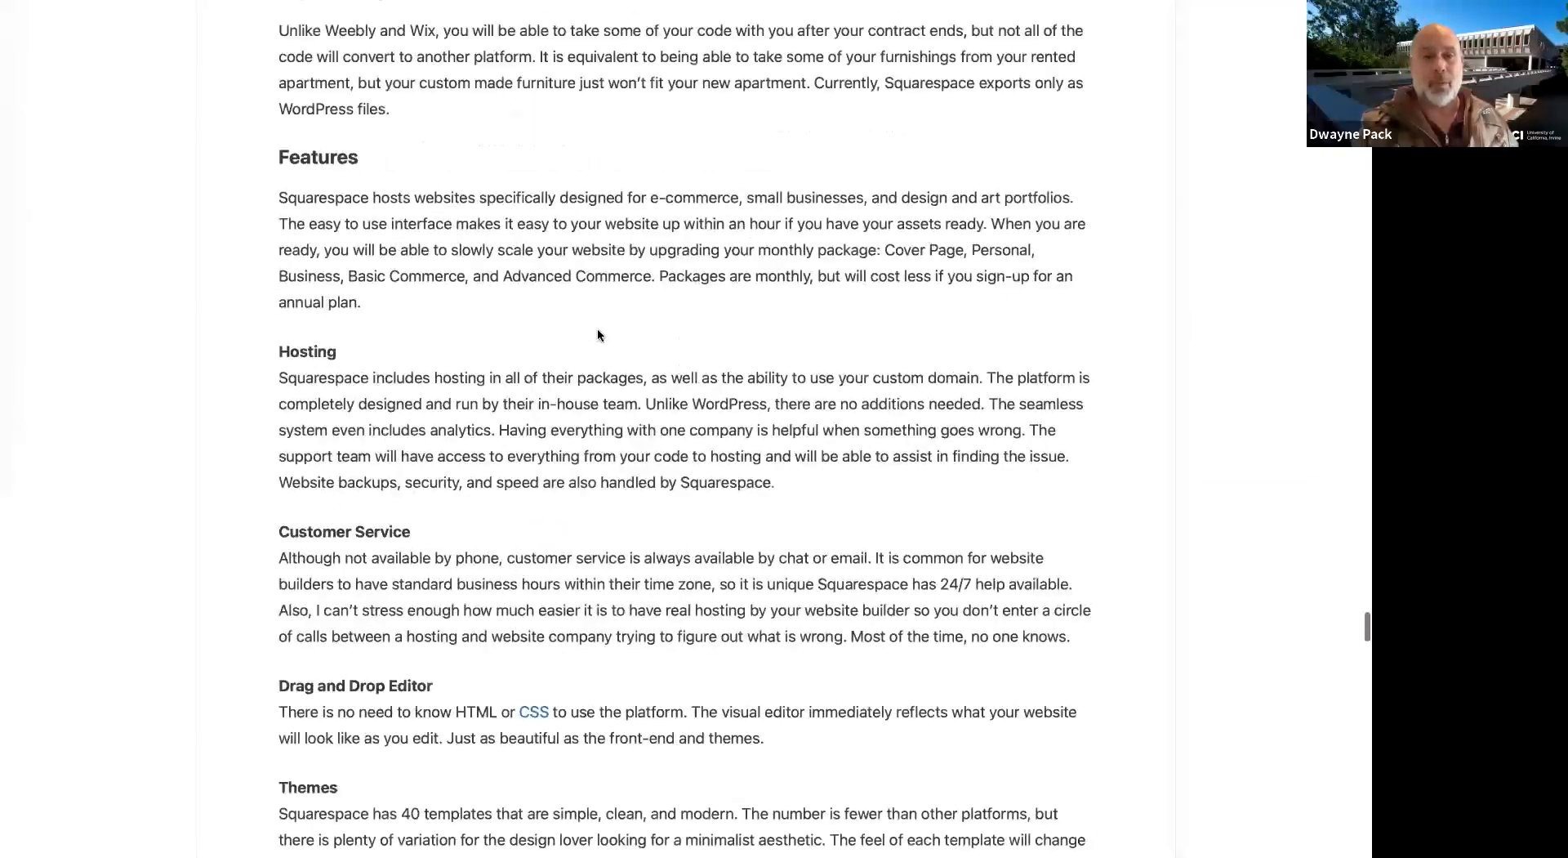
{"action": "scroll", "coordinate": [599, 335], "scroll_direction": "up", "scroll_amount": 12}
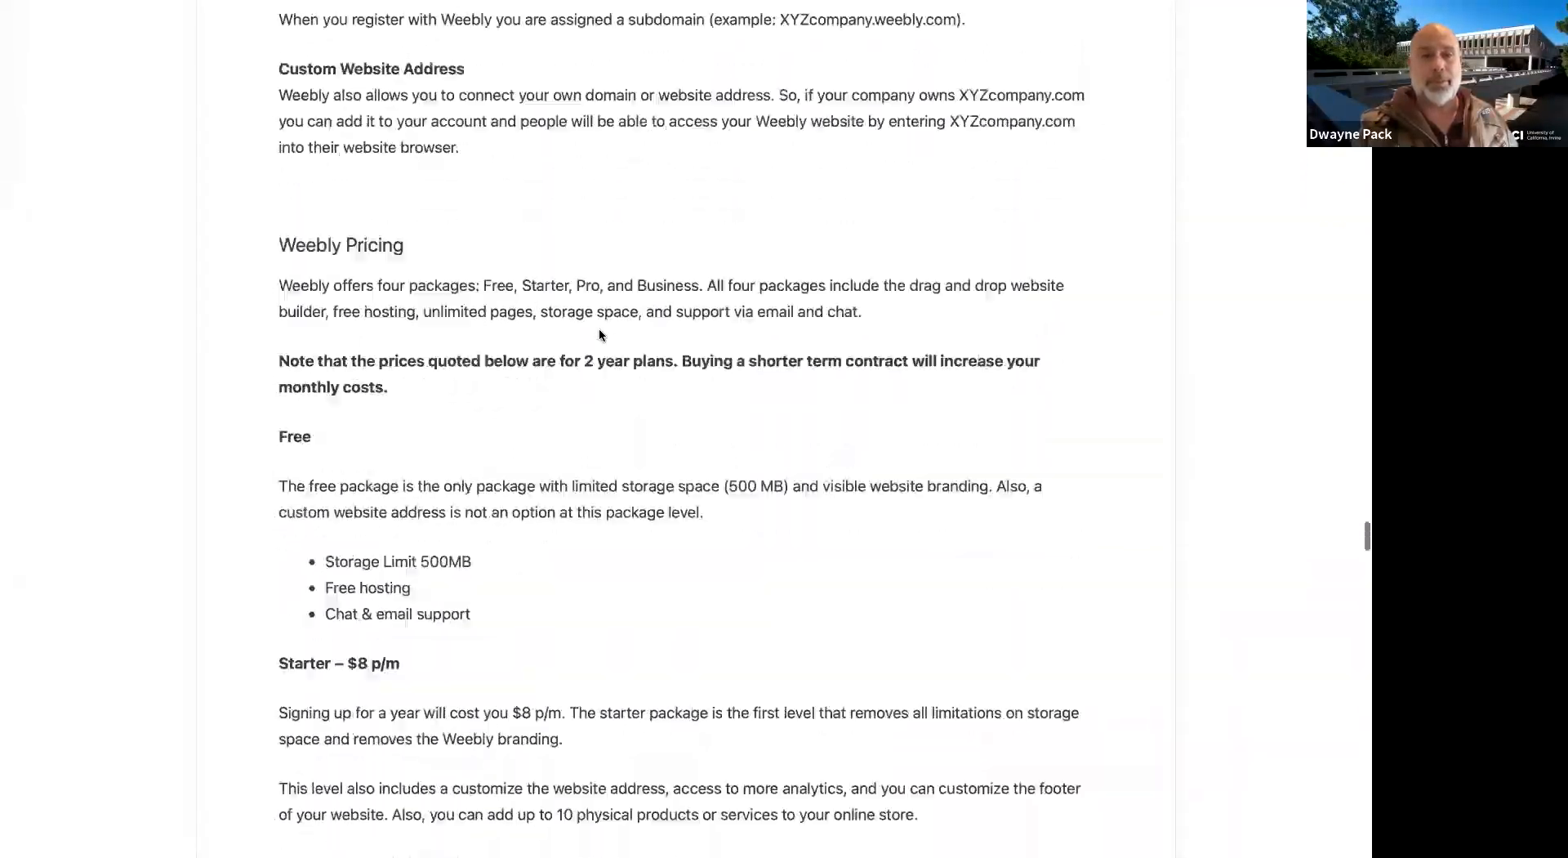
{"action": "scroll", "coordinate": [600, 333], "scroll_direction": "up", "scroll_amount": 10}
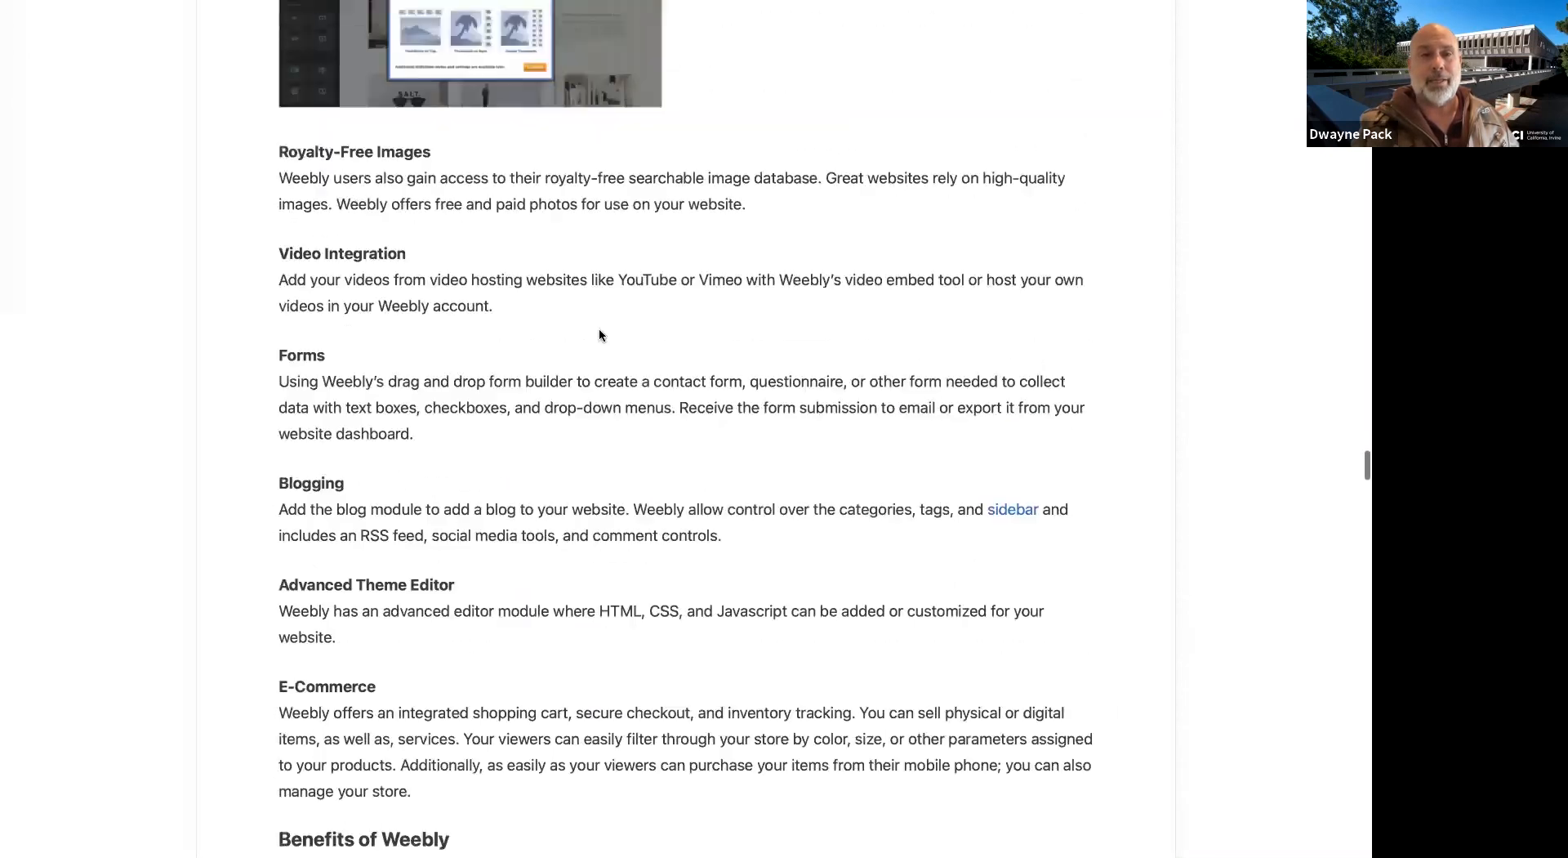
{"action": "scroll", "coordinate": [516, 366], "scroll_direction": "up", "scroll_amount": 10}
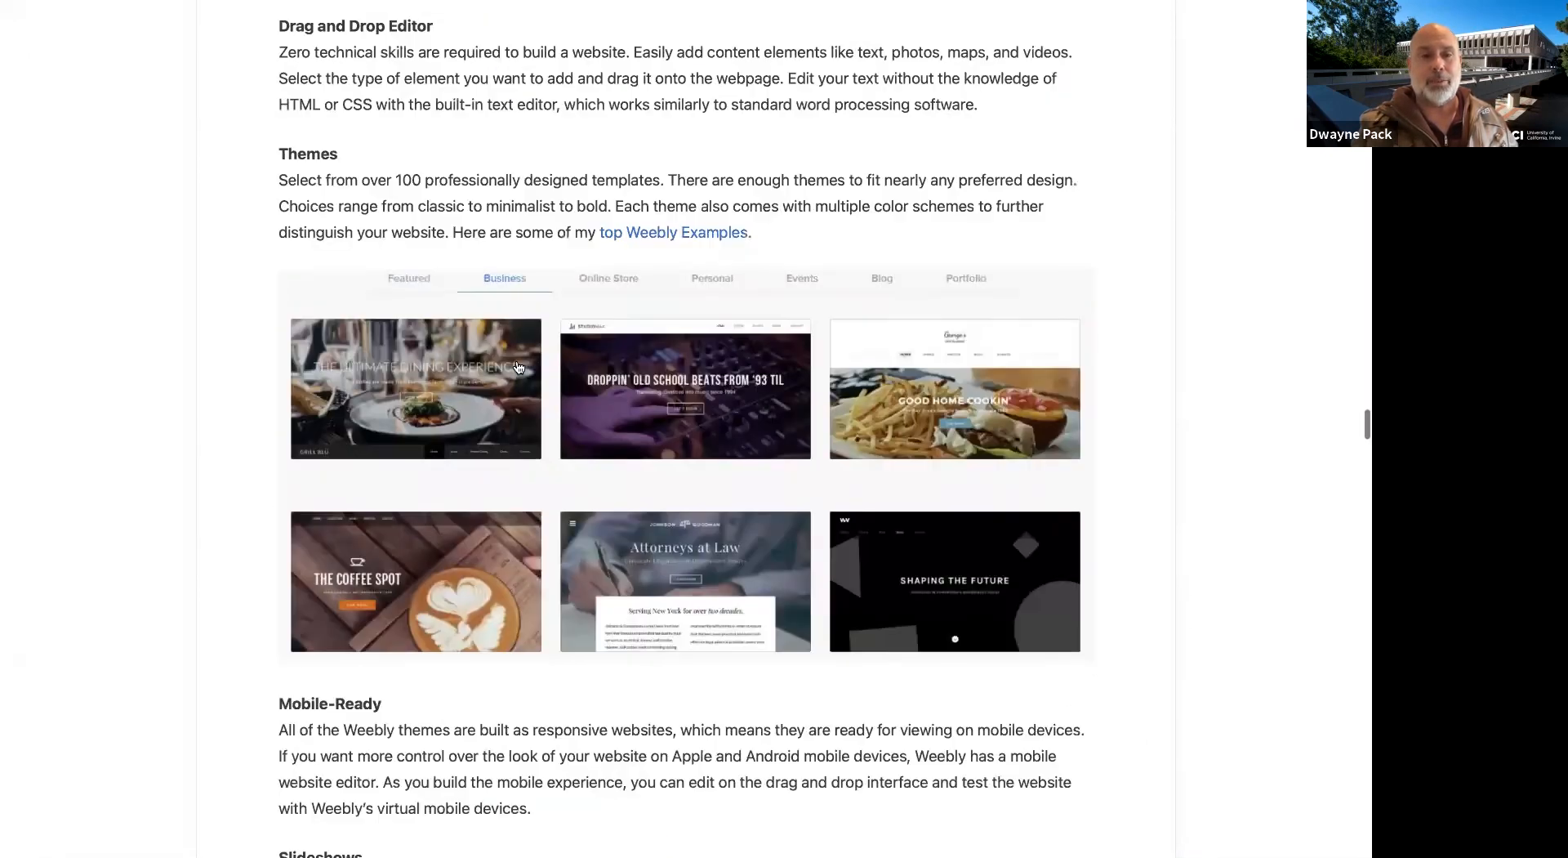
{"action": "scroll", "coordinate": [523, 367], "scroll_direction": "down", "scroll_amount": 4}
{"action": "scroll", "coordinate": [523, 367], "scroll_direction": "up", "scroll_amount": 10}
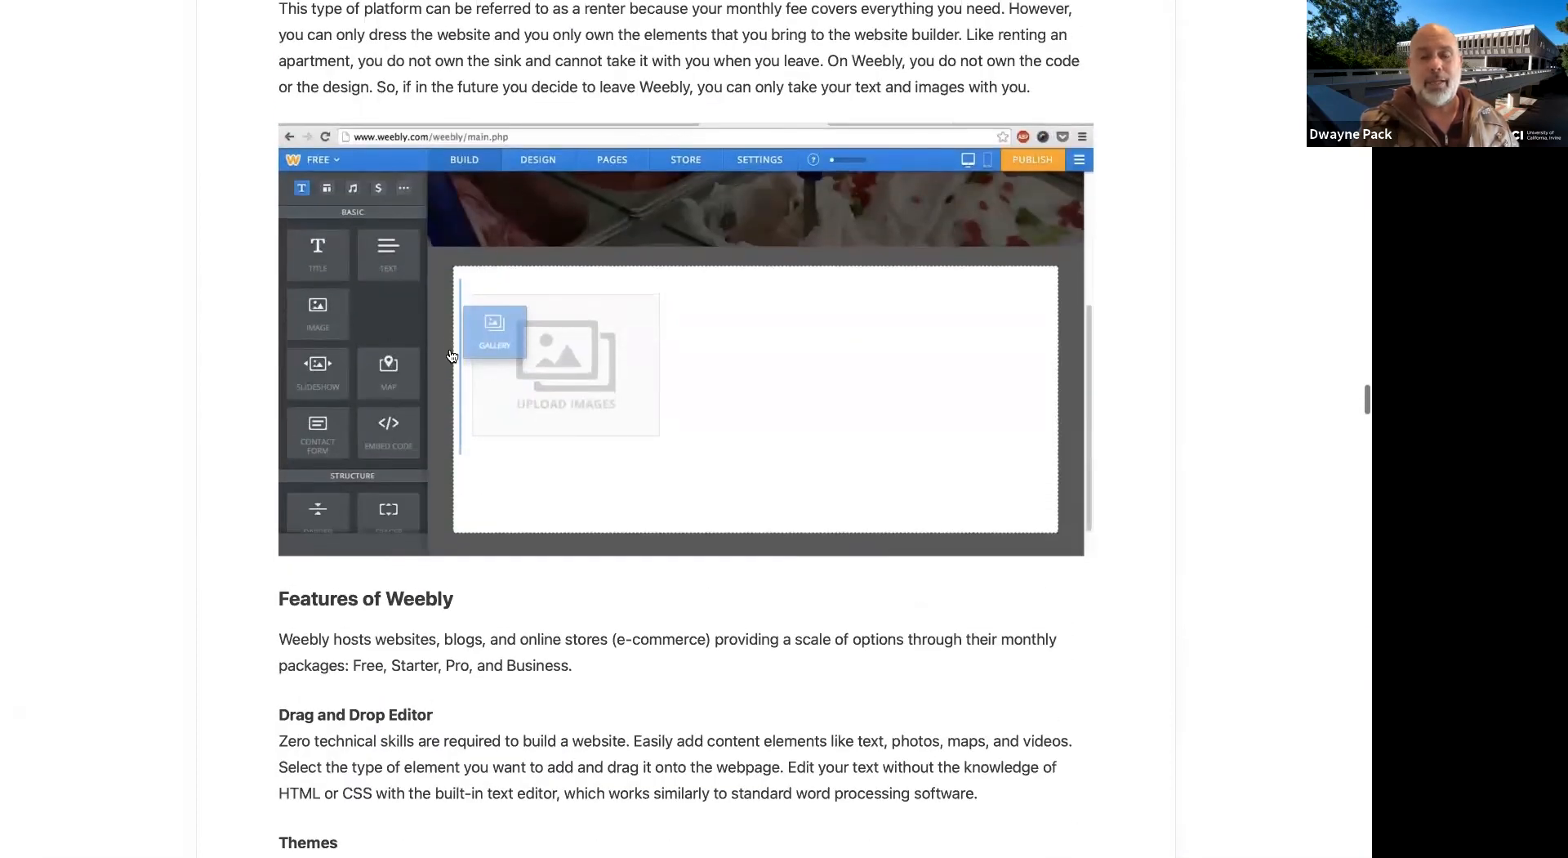
{"action": "key", "text": "super+plus"}
{"action": "key", "text": "super+plus"}
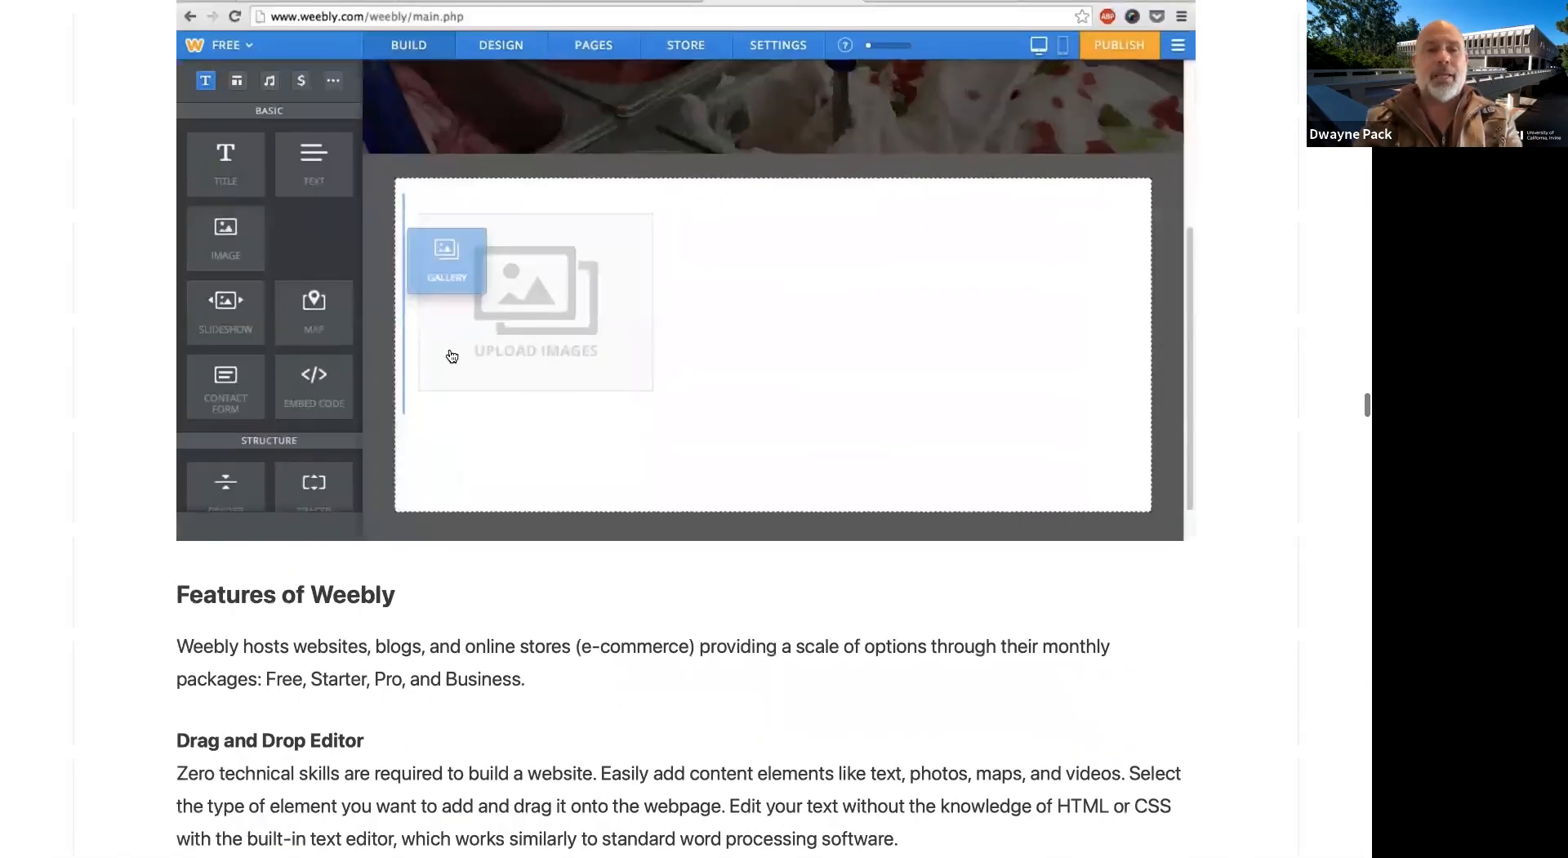
{"action": "scroll", "coordinate": [452, 356], "scroll_direction": "down", "scroll_amount": 1}
{"action": "scroll", "coordinate": [474, 363], "scroll_direction": "up", "scroll_amount": 3}
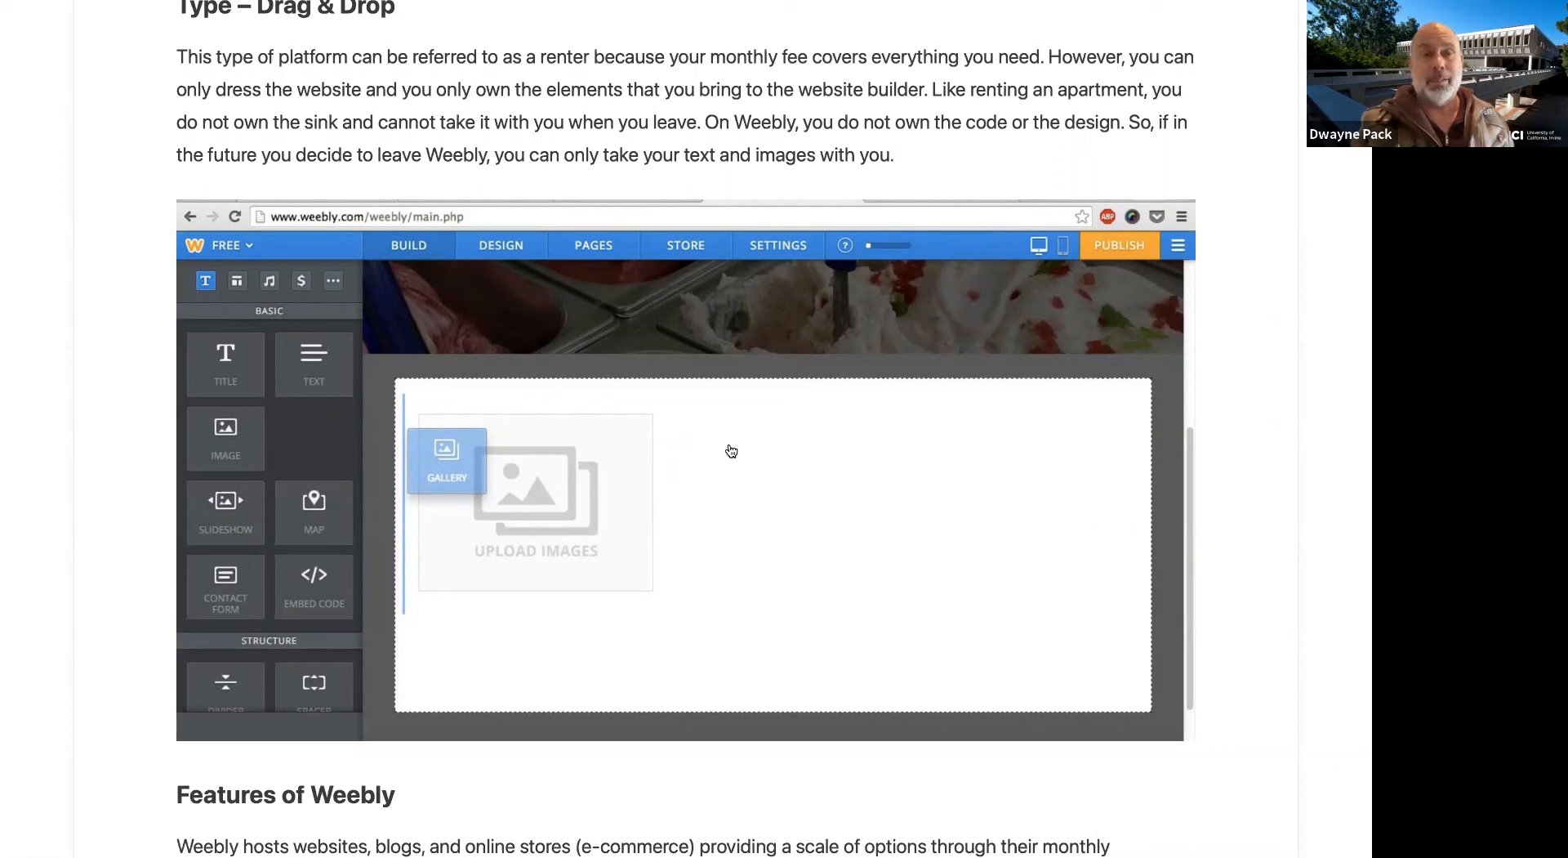
{"action": "scroll", "coordinate": [742, 468], "scroll_direction": "down", "scroll_amount": 2}
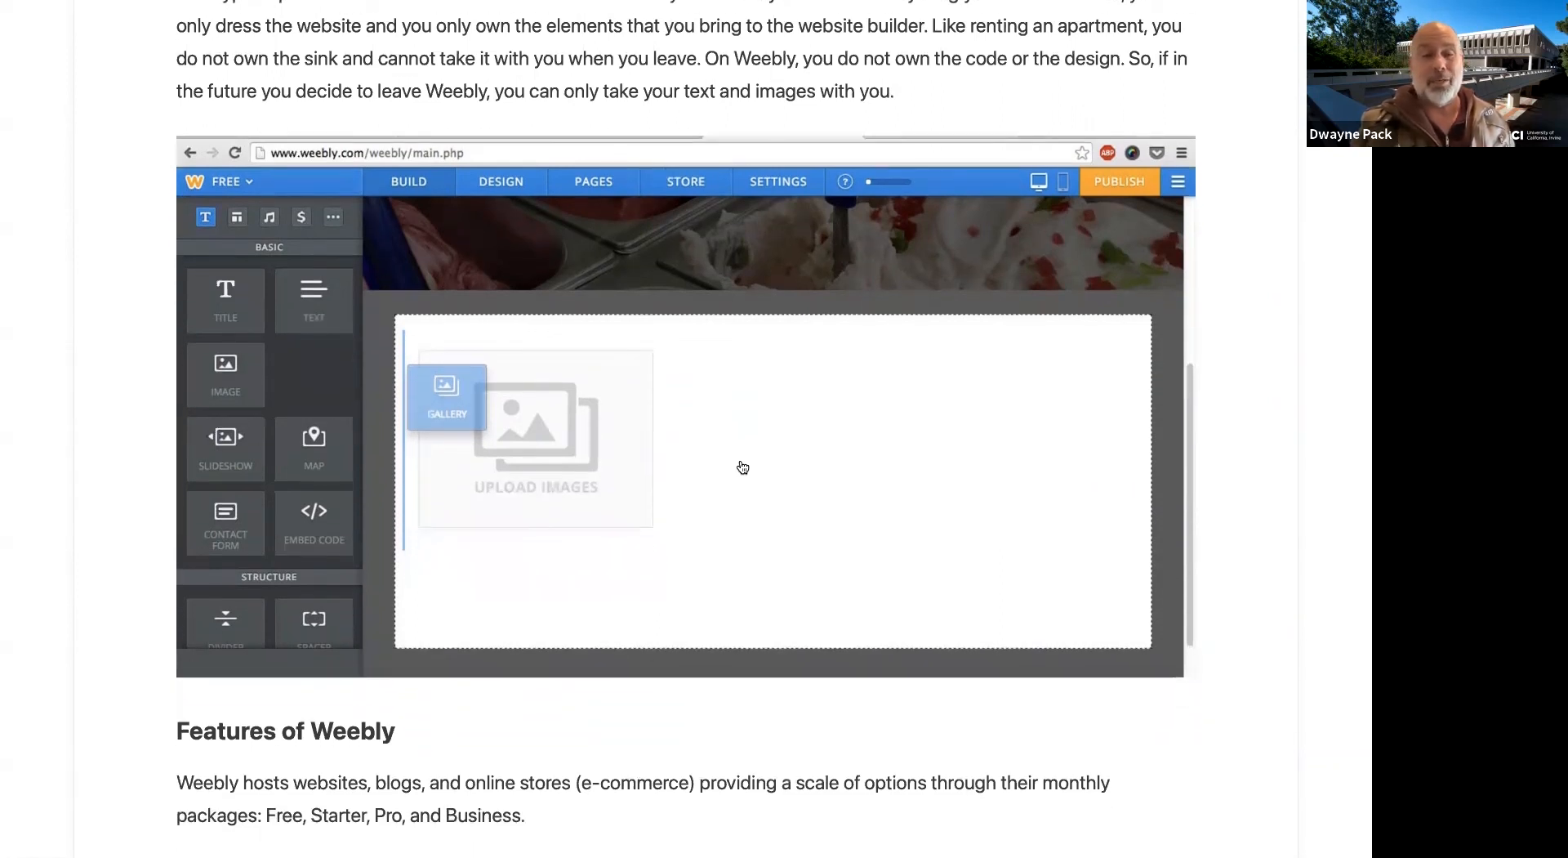
{"action": "scroll", "coordinate": [743, 467], "scroll_direction": "down", "scroll_amount": 1}
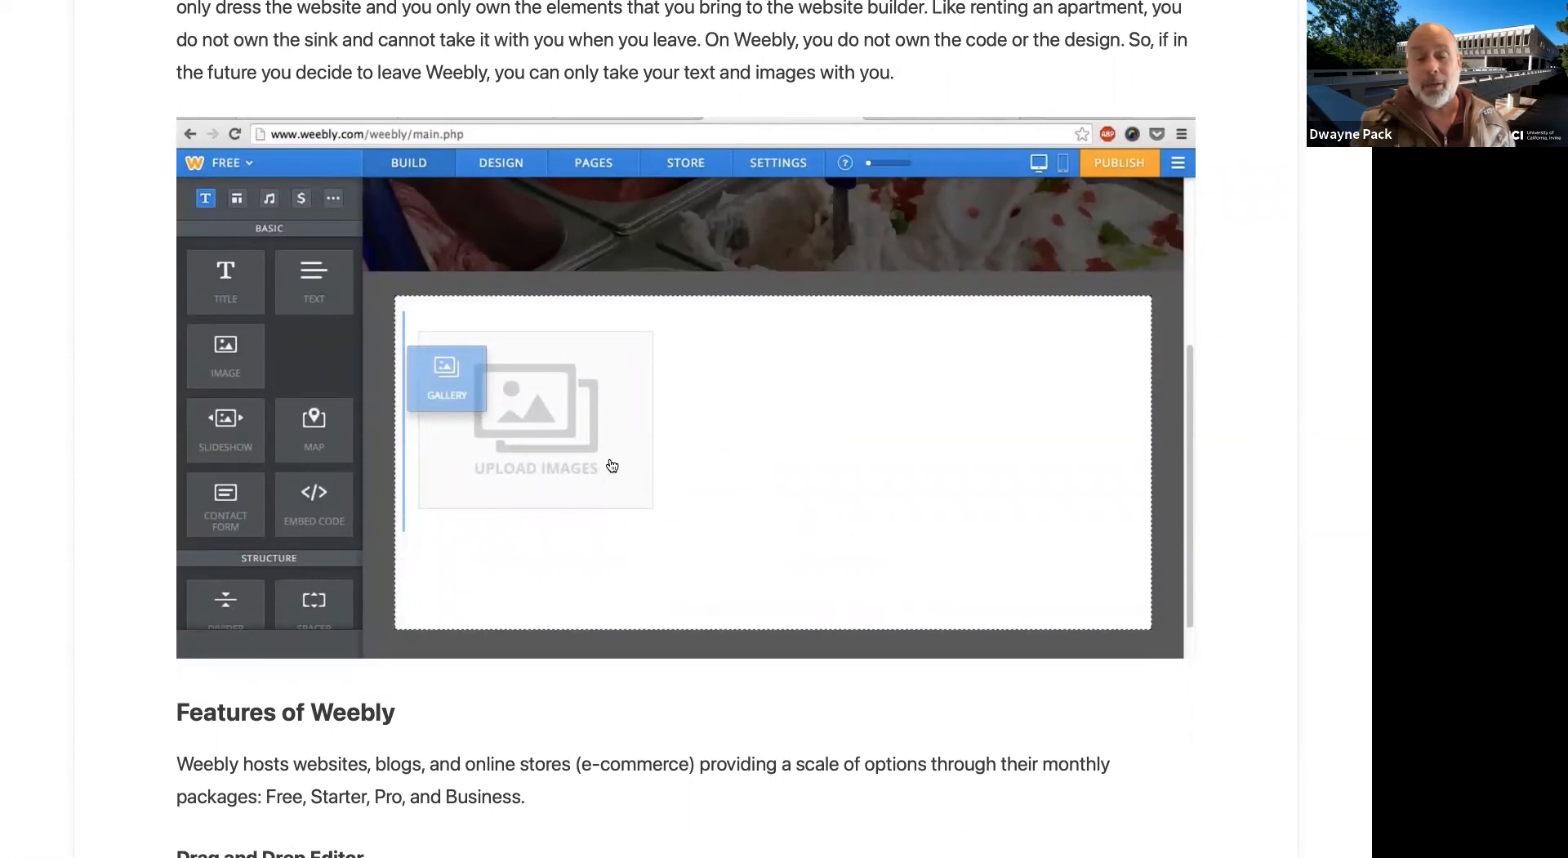
{"action": "scroll", "coordinate": [616, 490], "scroll_direction": "up", "scroll_amount": 2}
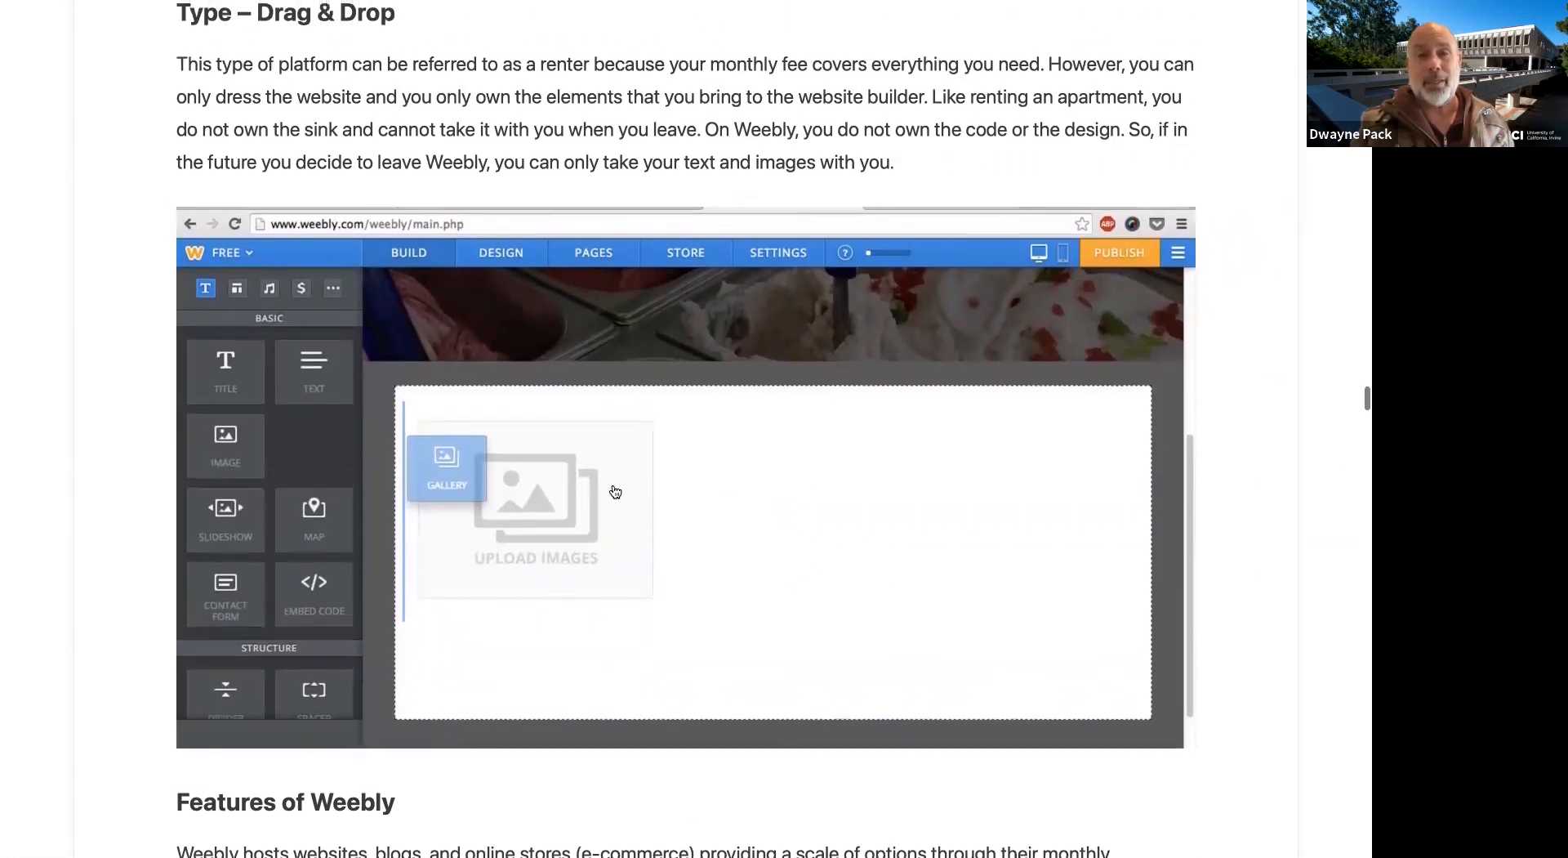
{"action": "scroll", "coordinate": [615, 491], "scroll_direction": "down", "scroll_amount": 1}
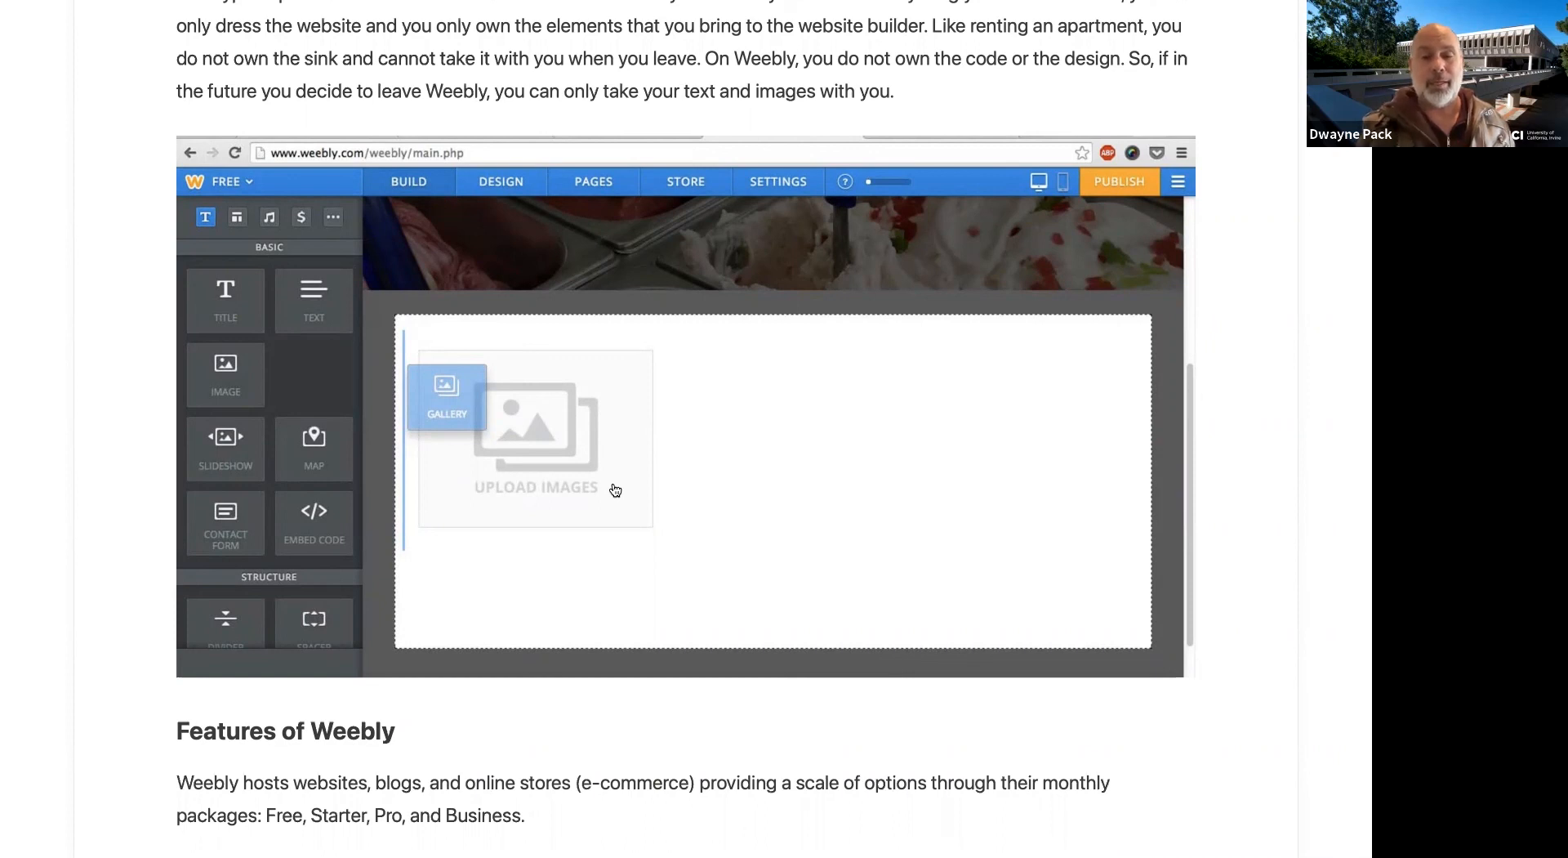
Leave the comparison article and switch to the browser window showing UCI Sites — Simple Websites & Blogs
{"action": "mouse_move", "coordinate": [857, 7]}
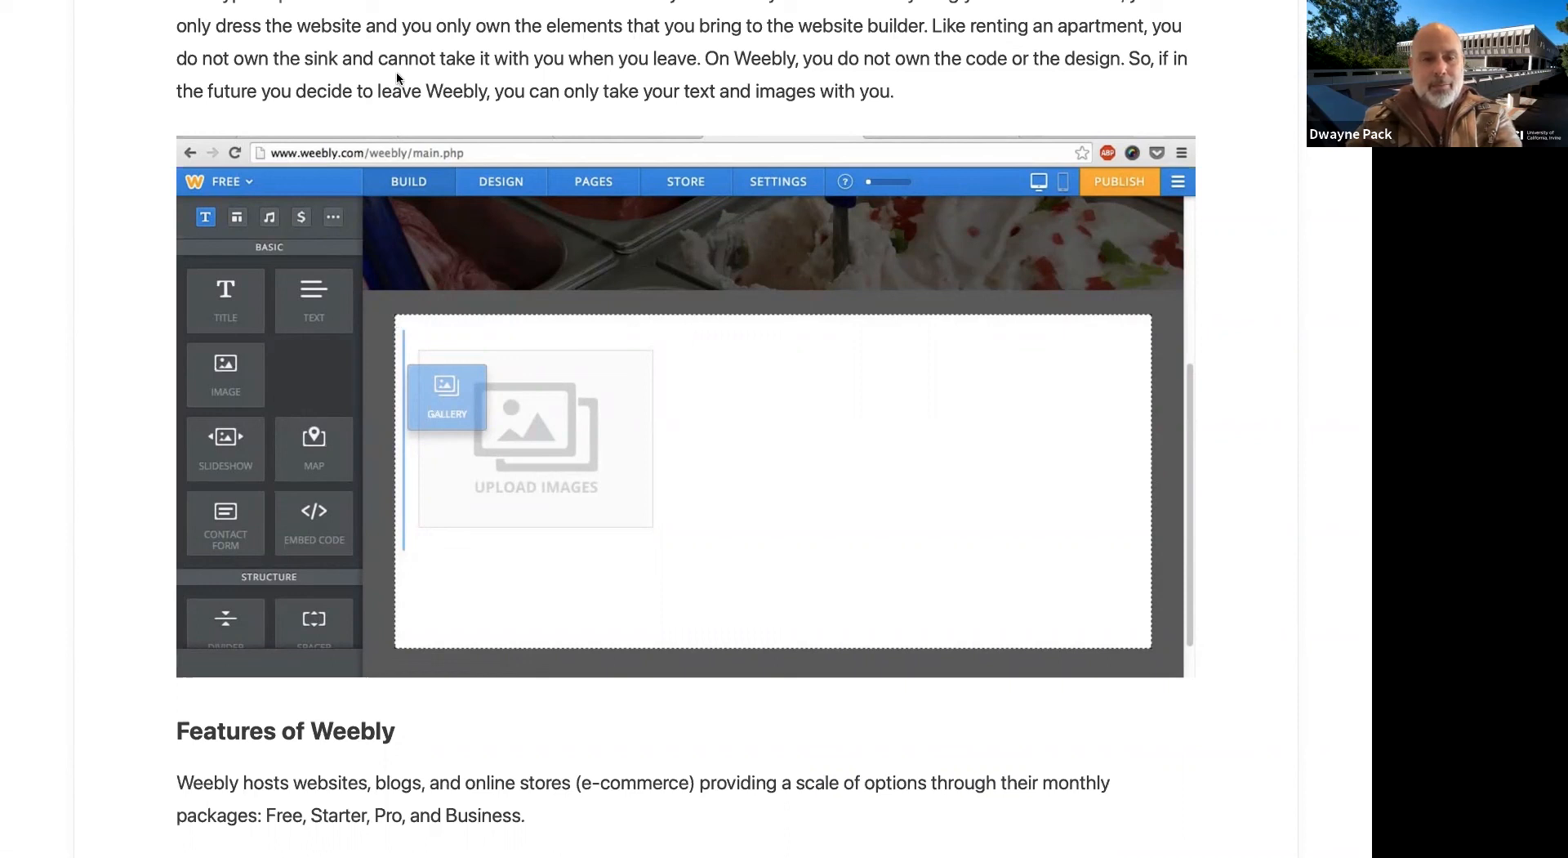
{"action": "scroll", "coordinate": [400, 98], "scroll_direction": "up", "scroll_amount": 1}
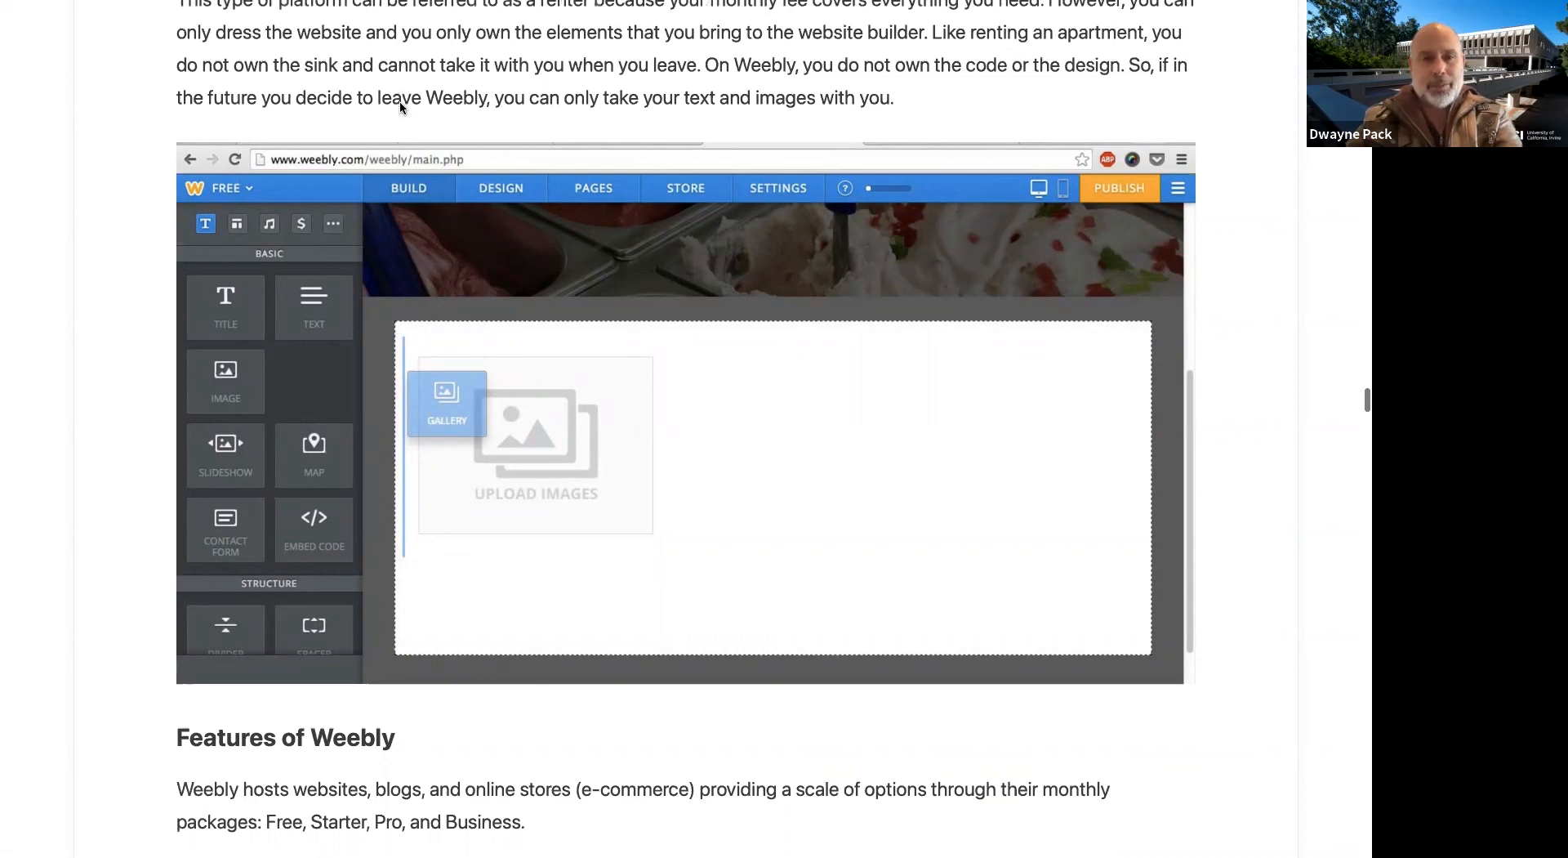
{"action": "scroll", "coordinate": [399, 100], "scroll_direction": "up", "scroll_amount": 12}
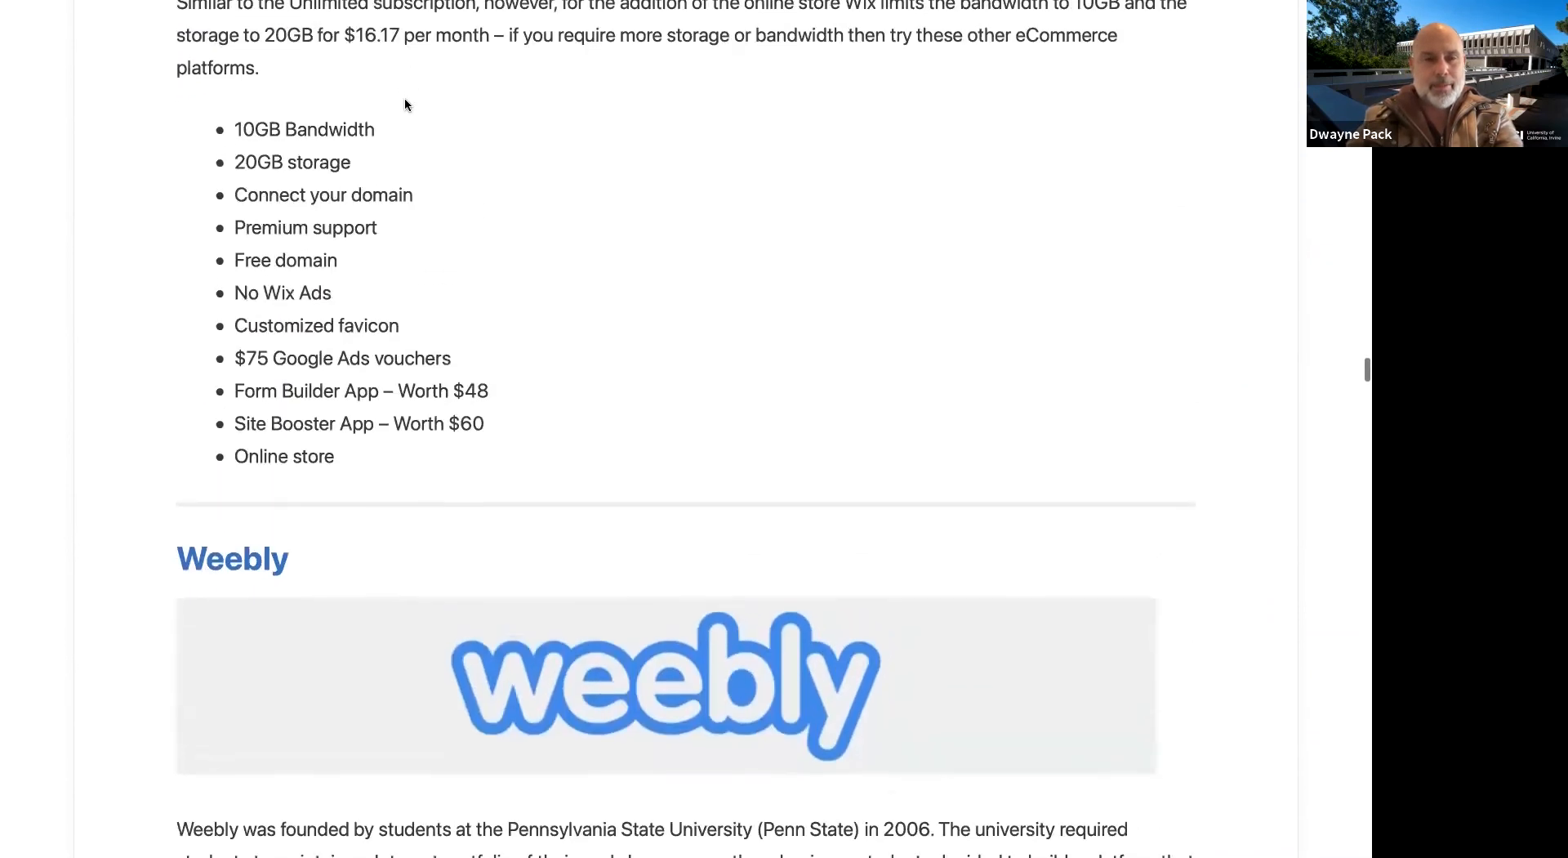
{"action": "left_click", "coordinate": [409, 8]}
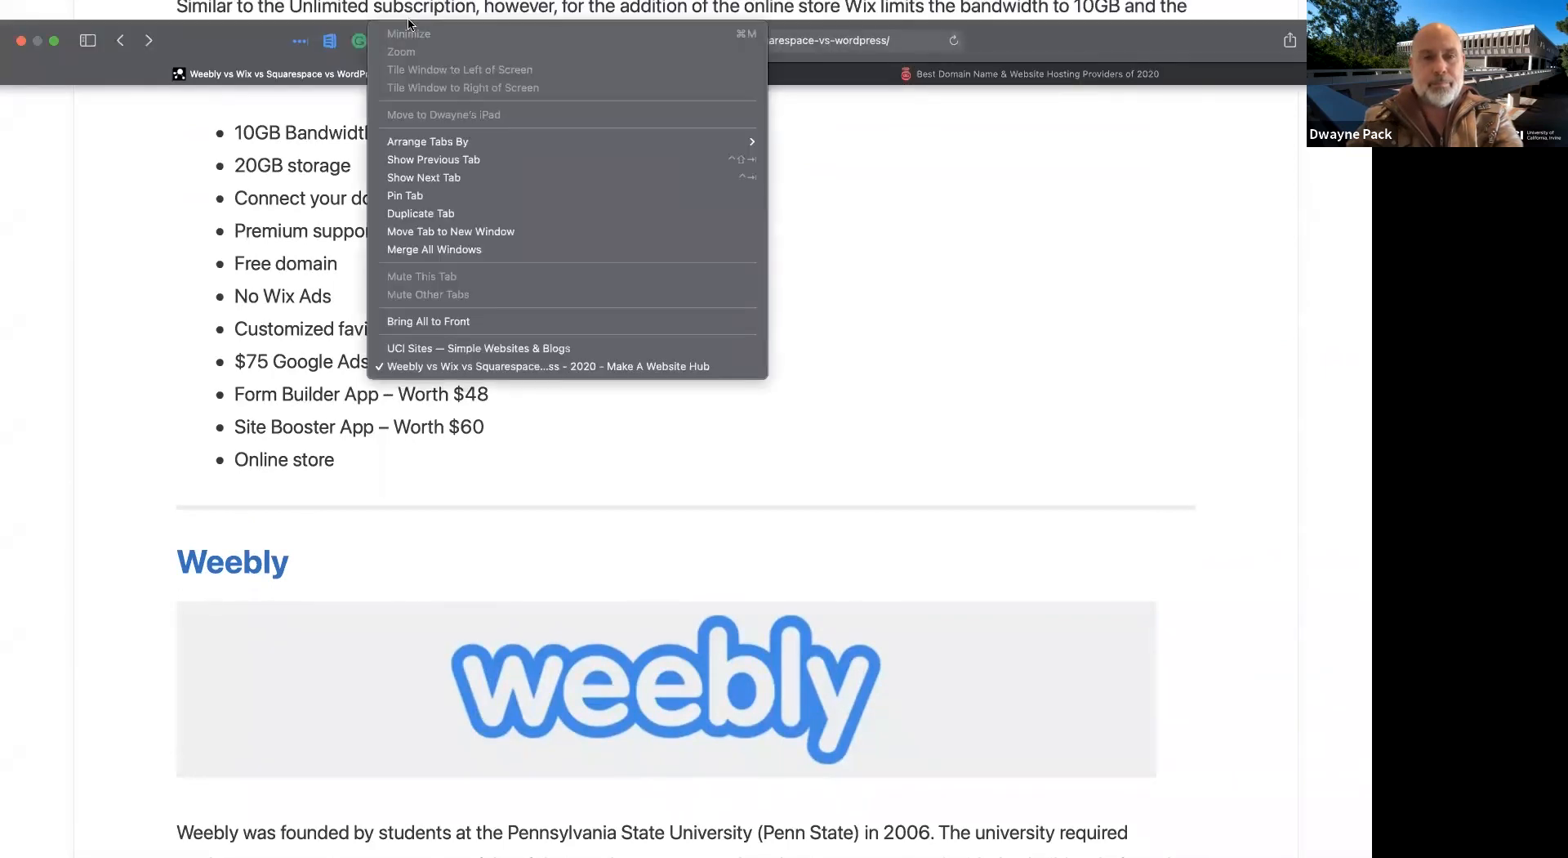
{"action": "left_click", "coordinate": [409, 350]}
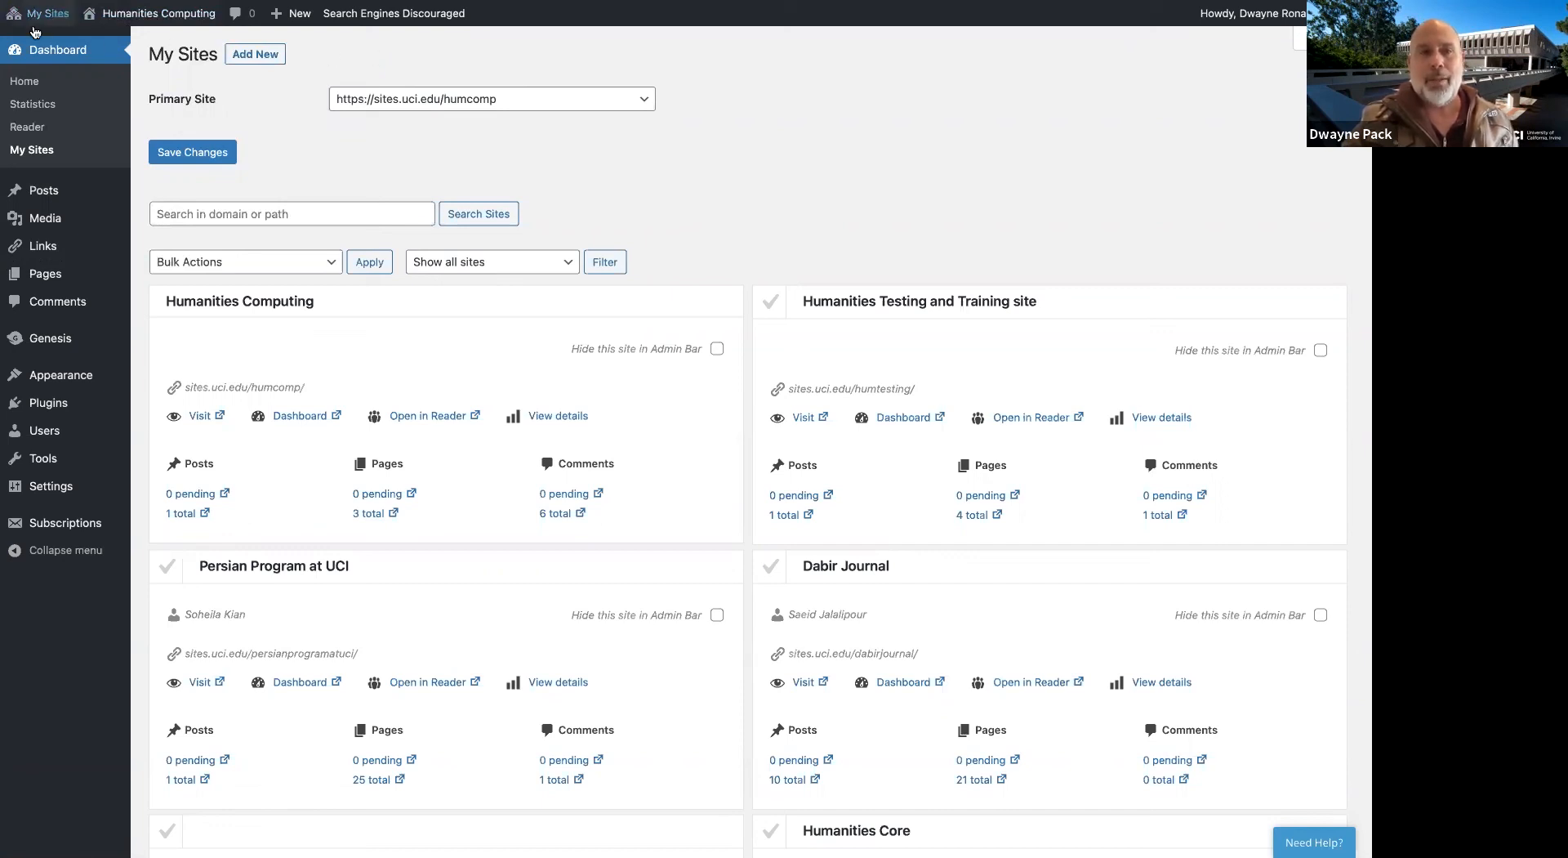
Open the dashboard of the "personal websites" site from My Sites and look over its Activity and Visitors boxes
{"action": "mouse_move", "coordinate": [34, 19]}
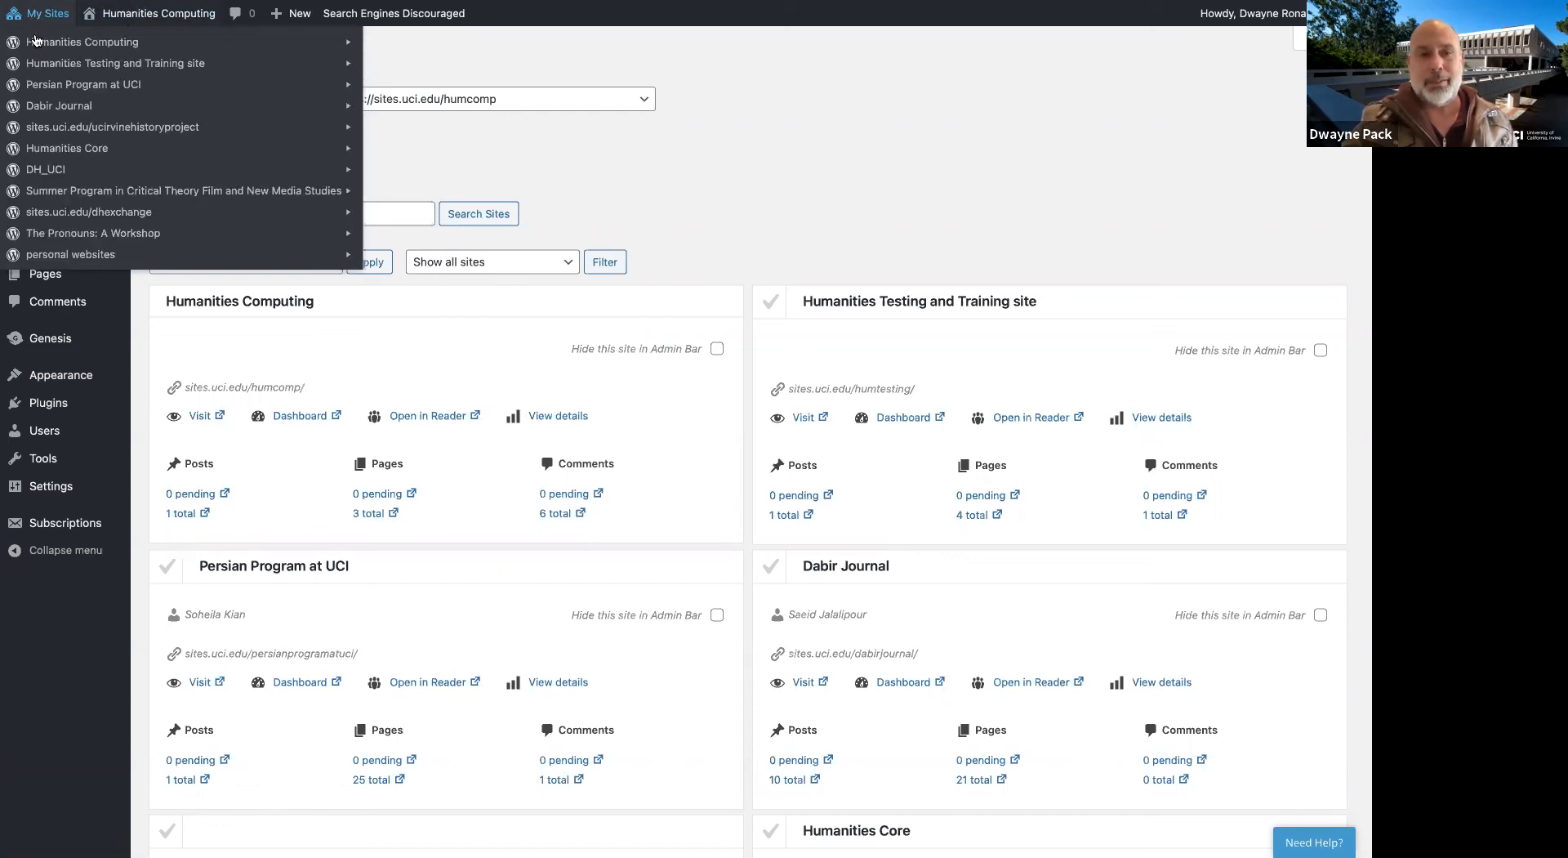
{"action": "mouse_move", "coordinate": [71, 219]}
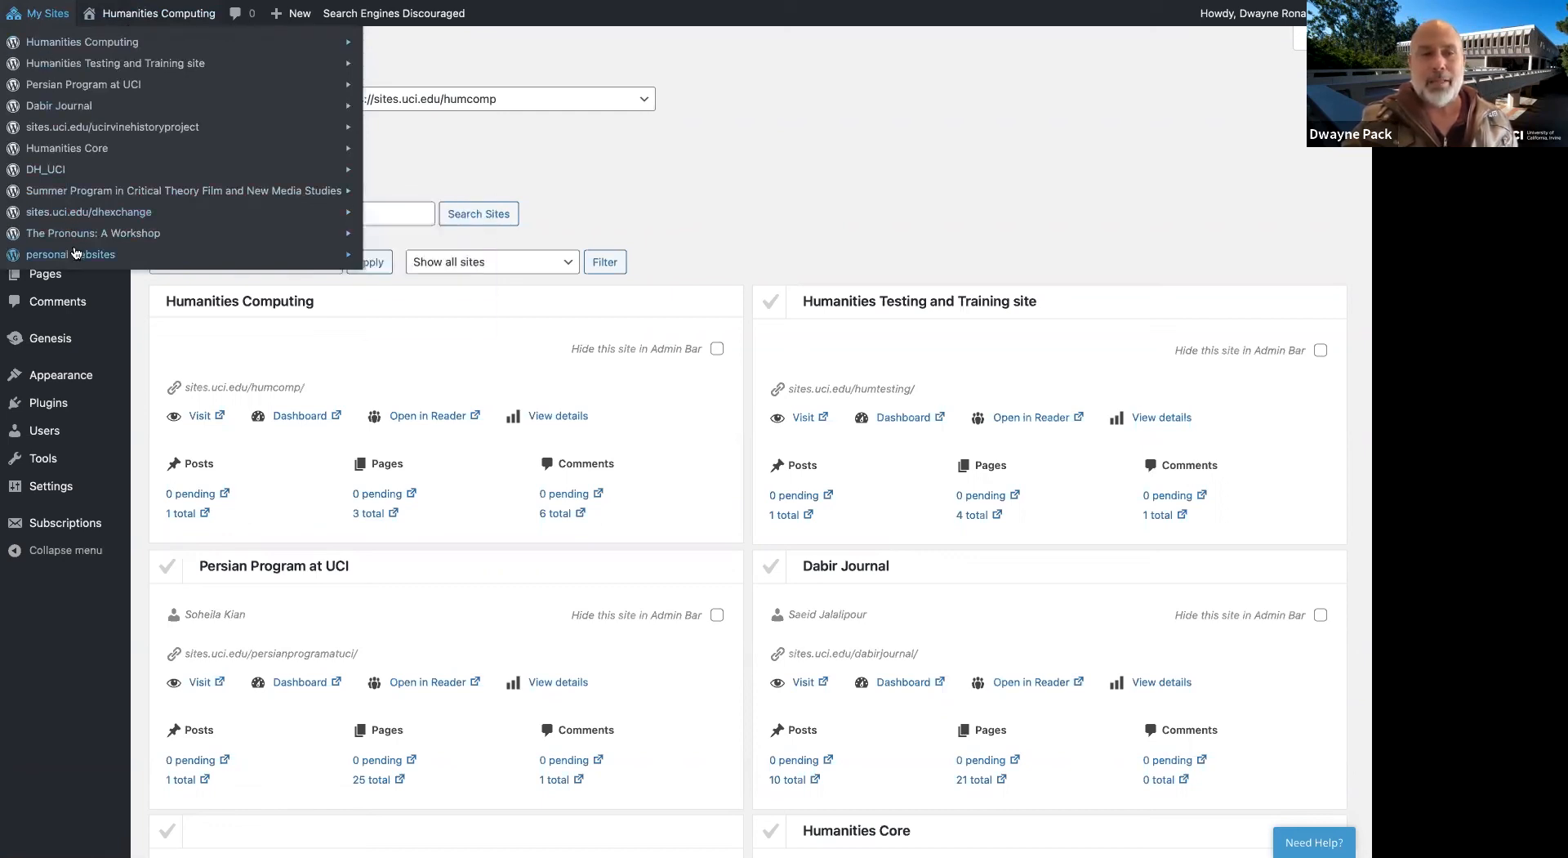
{"action": "mouse_move", "coordinate": [76, 255]}
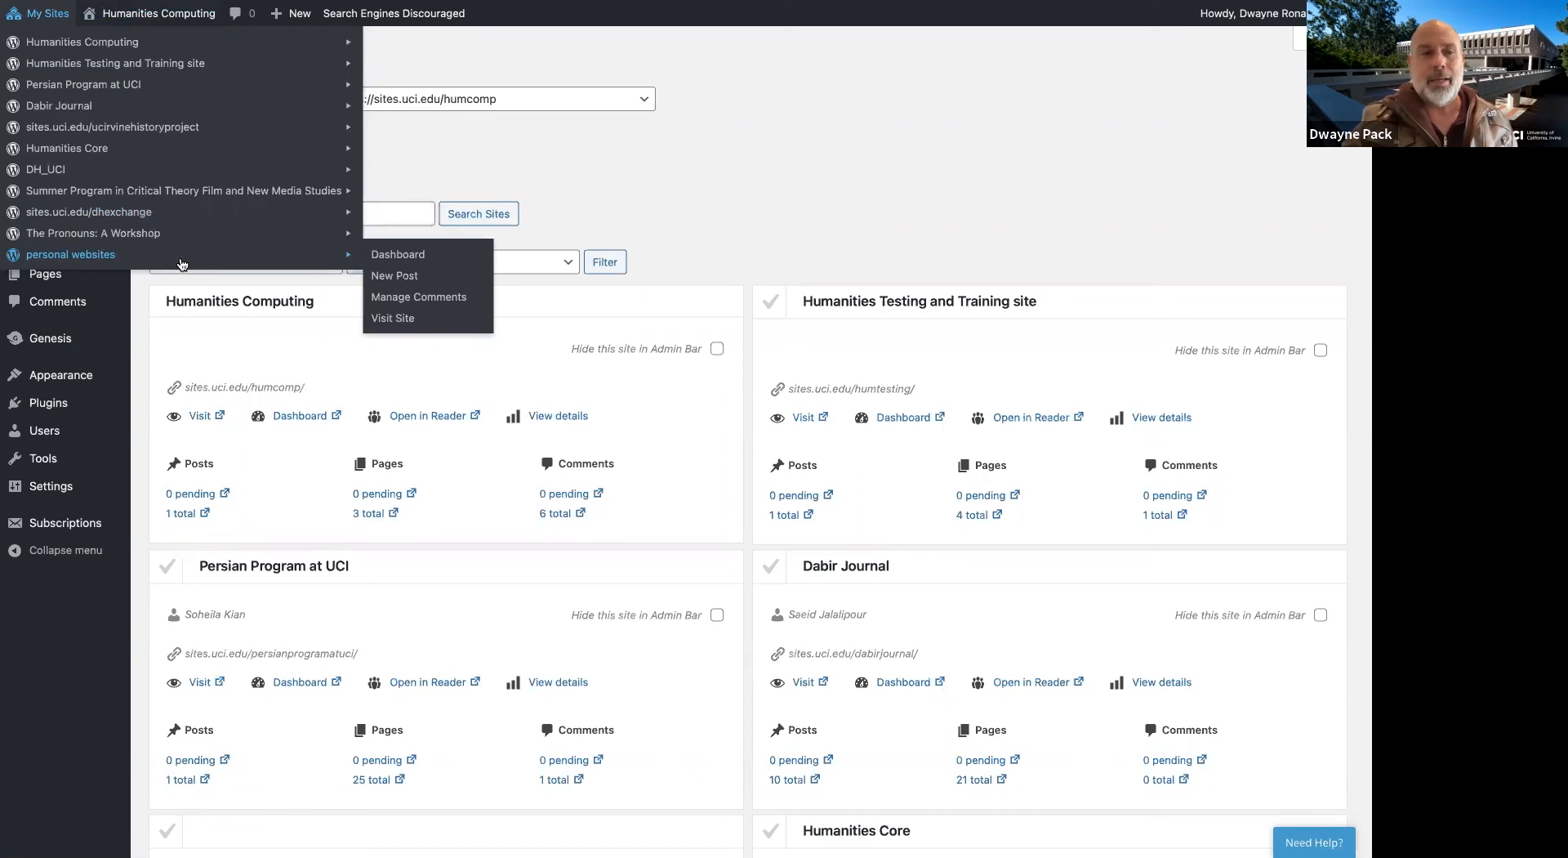
{"action": "left_click", "coordinate": [386, 257]}
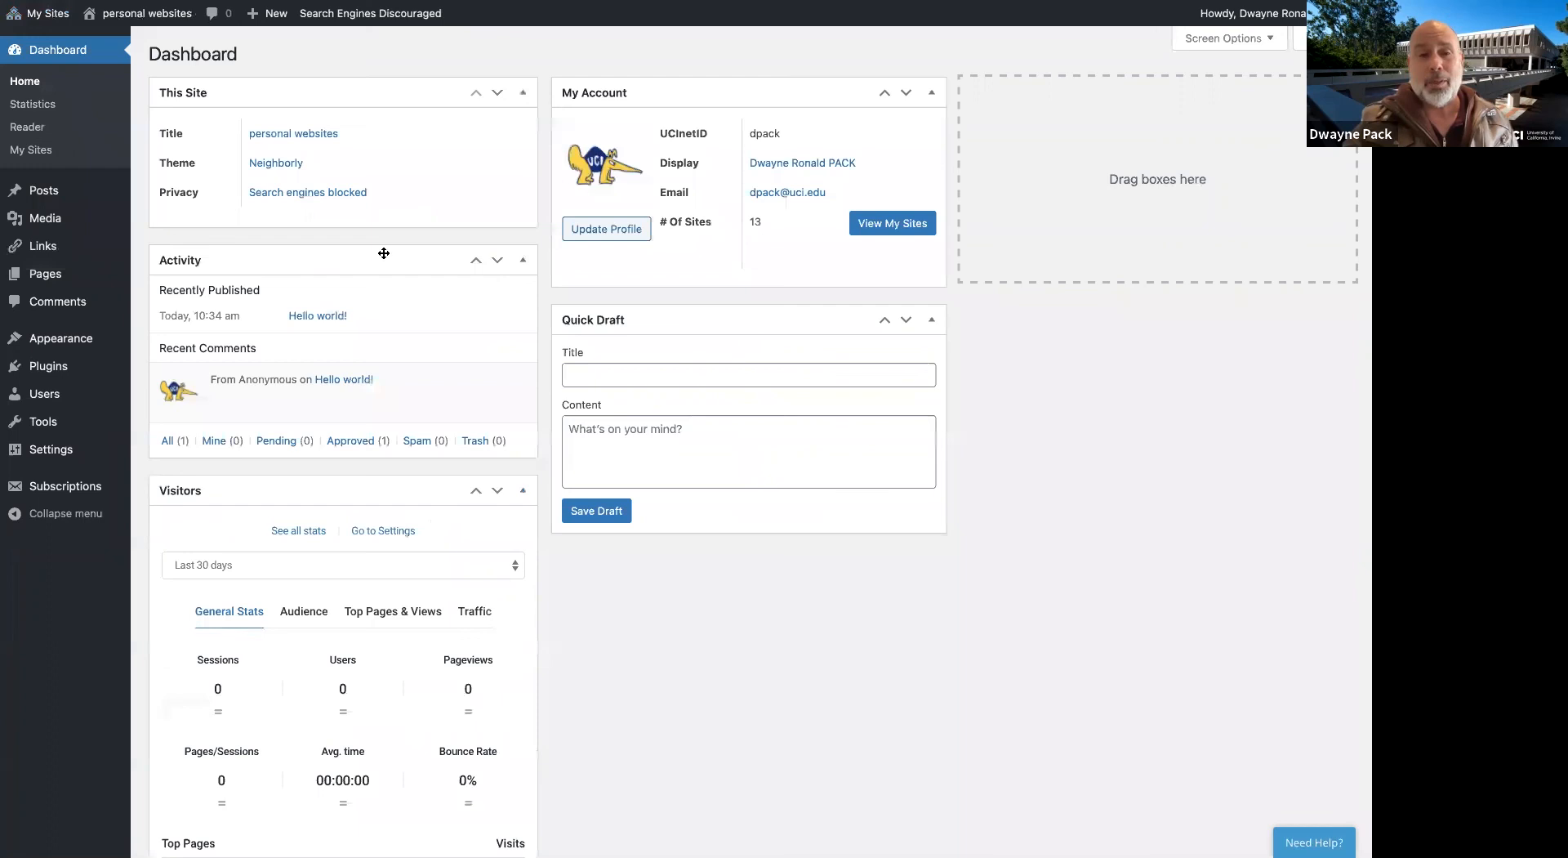
{"action": "scroll", "coordinate": [381, 307], "scroll_direction": "down", "scroll_amount": 5}
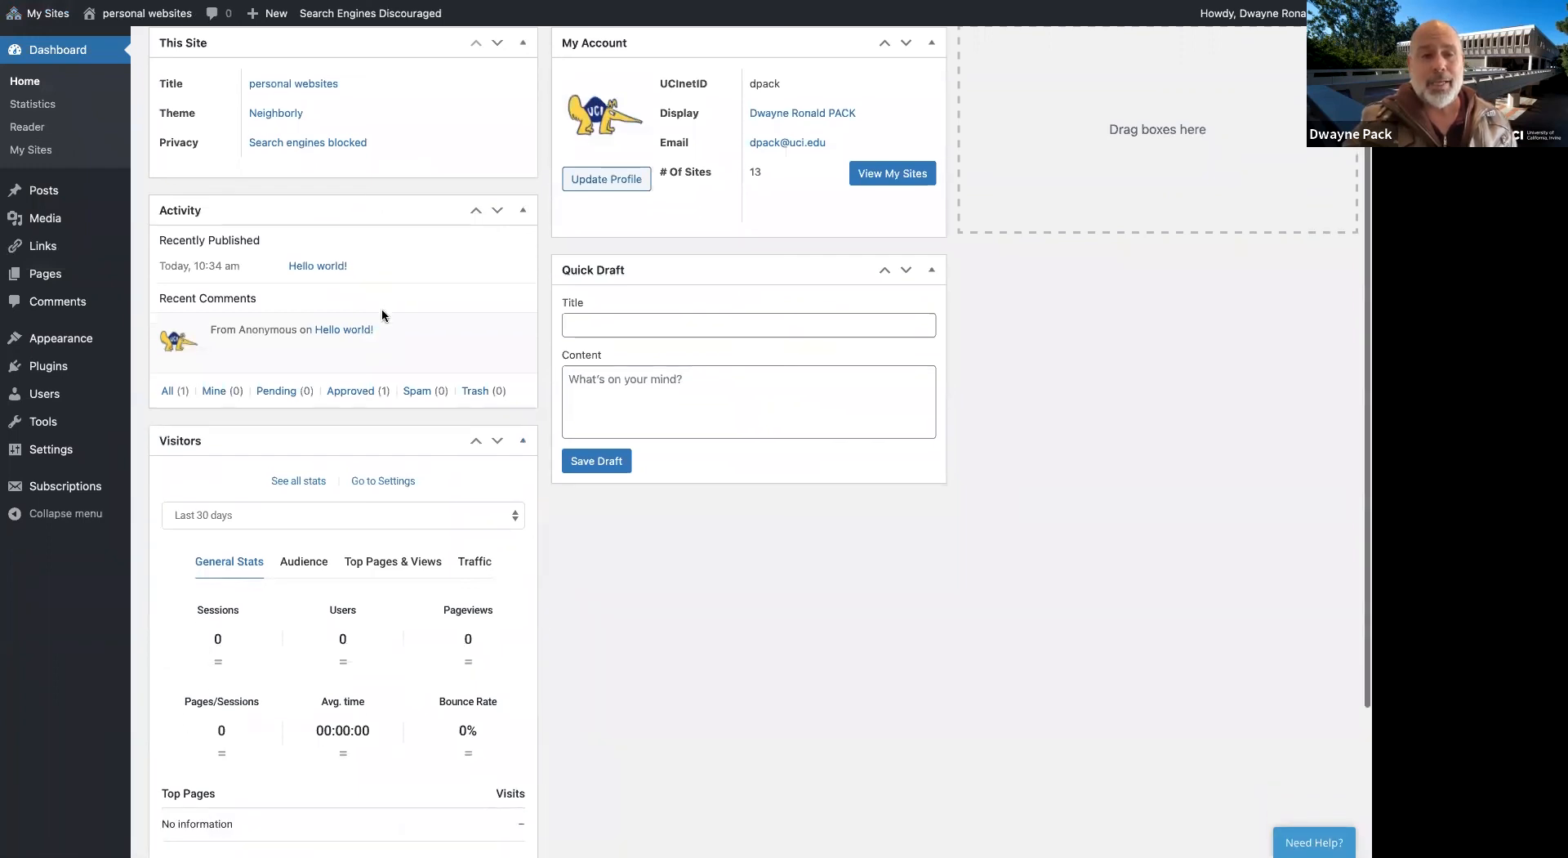
{"action": "scroll", "coordinate": [380, 318], "scroll_direction": "up", "scroll_amount": 1}
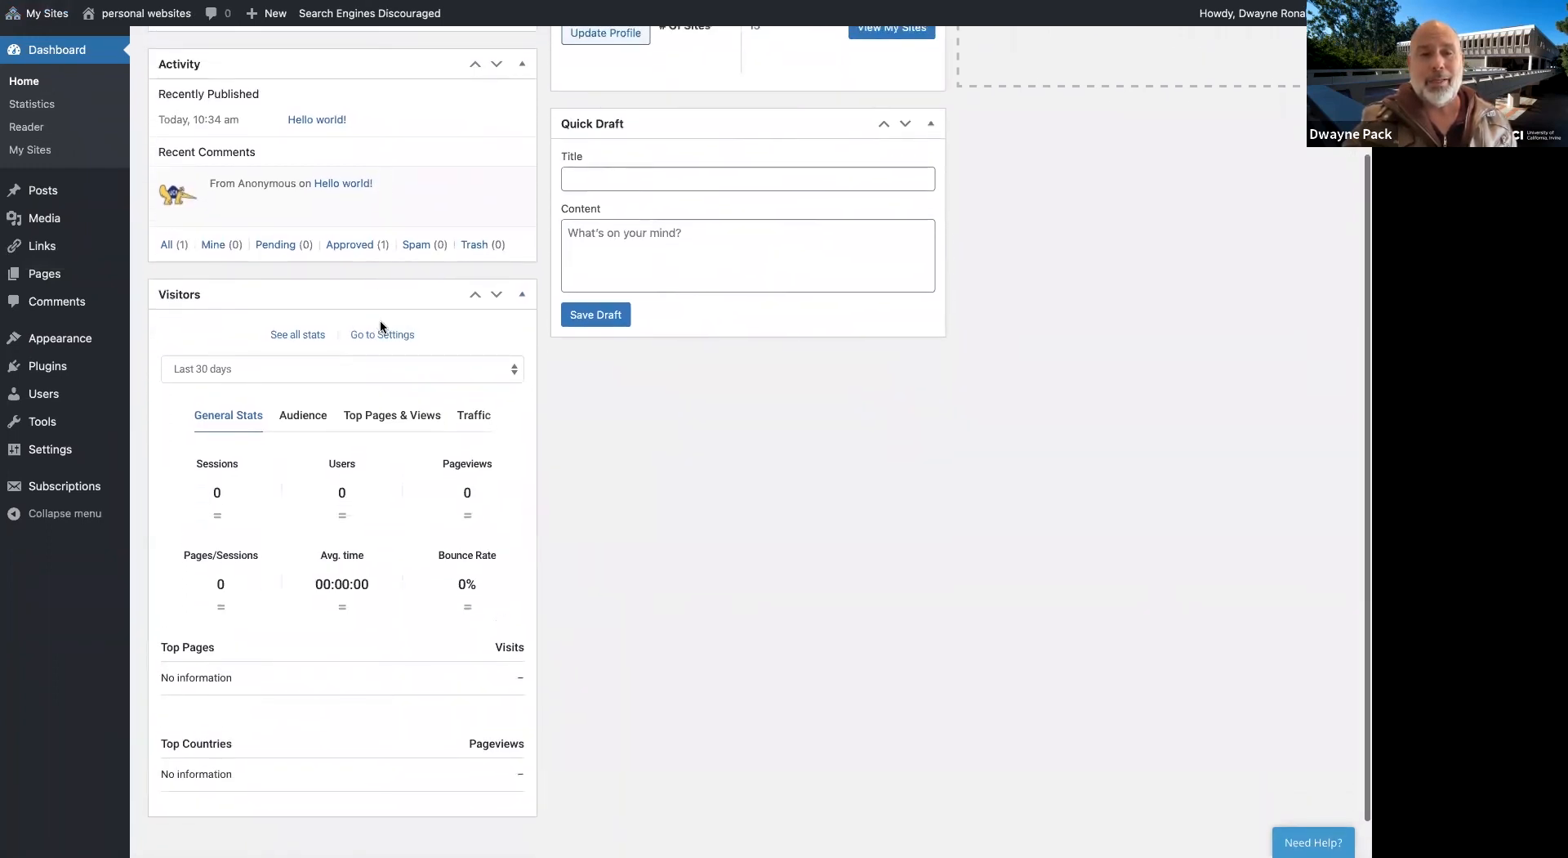
Open the site's Statistics page and look over its Visitors, Top Countries, Top Pages and Referrals sections
{"action": "scroll", "coordinate": [372, 329], "scroll_direction": "up", "scroll_amount": 1}
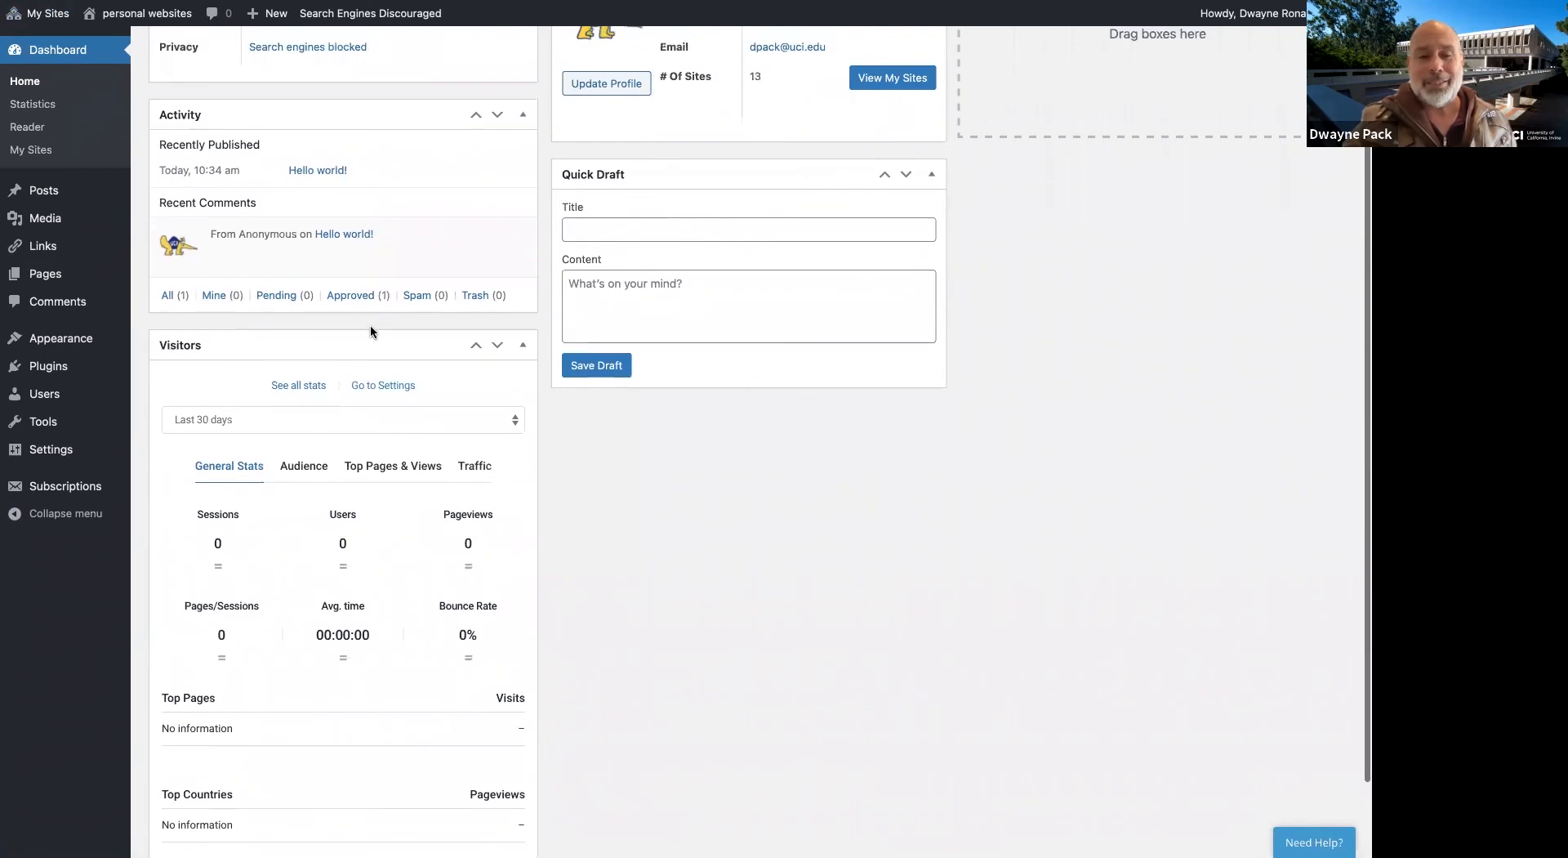
{"action": "scroll", "coordinate": [370, 330], "scroll_direction": "up", "scroll_amount": 1}
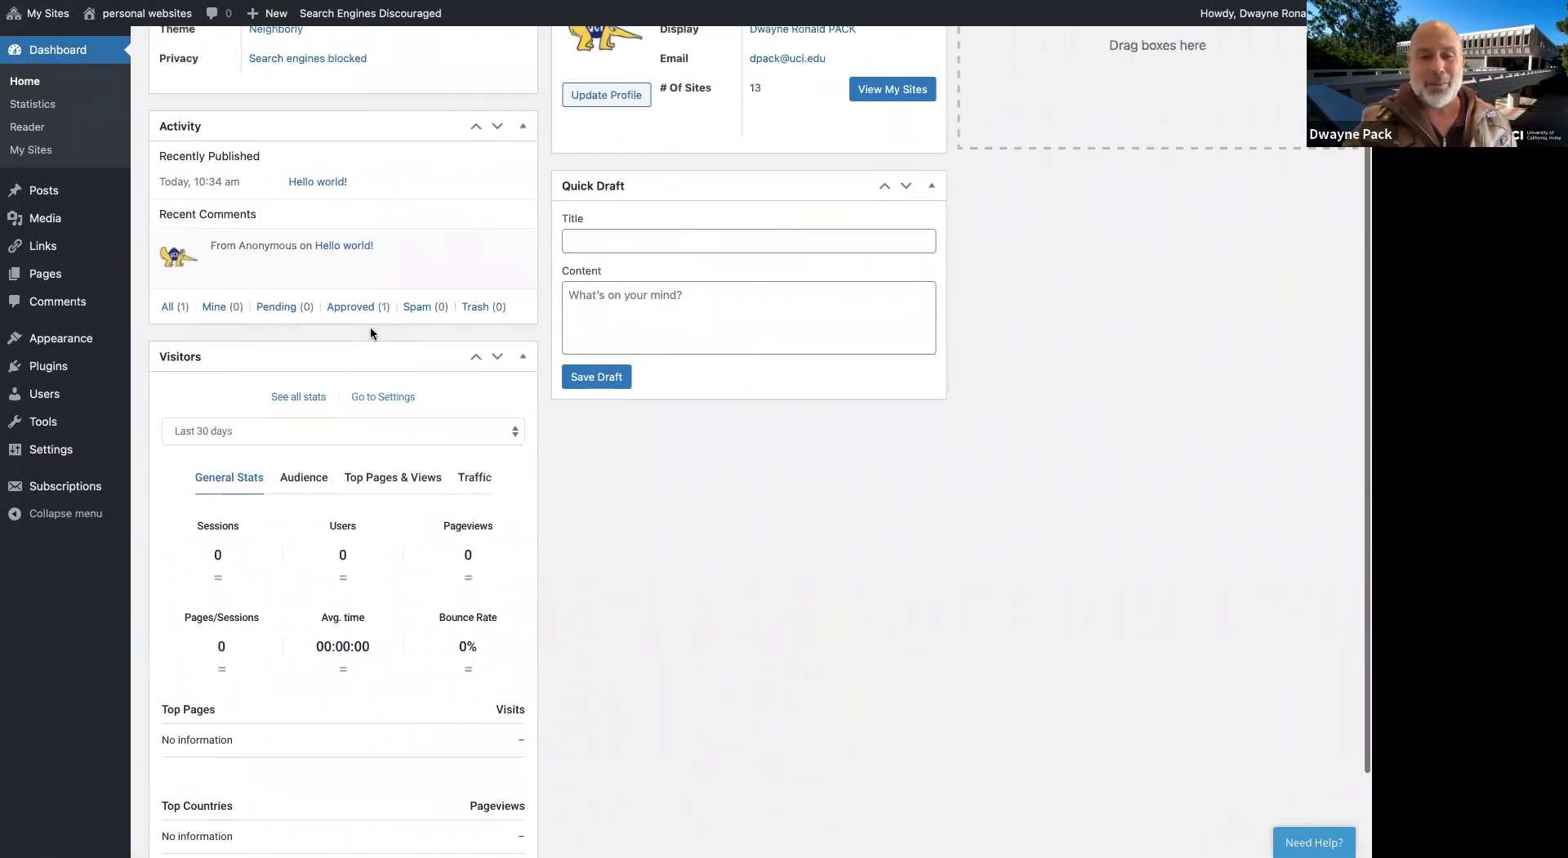
{"action": "scroll", "coordinate": [370, 327], "scroll_direction": "up", "scroll_amount": 3}
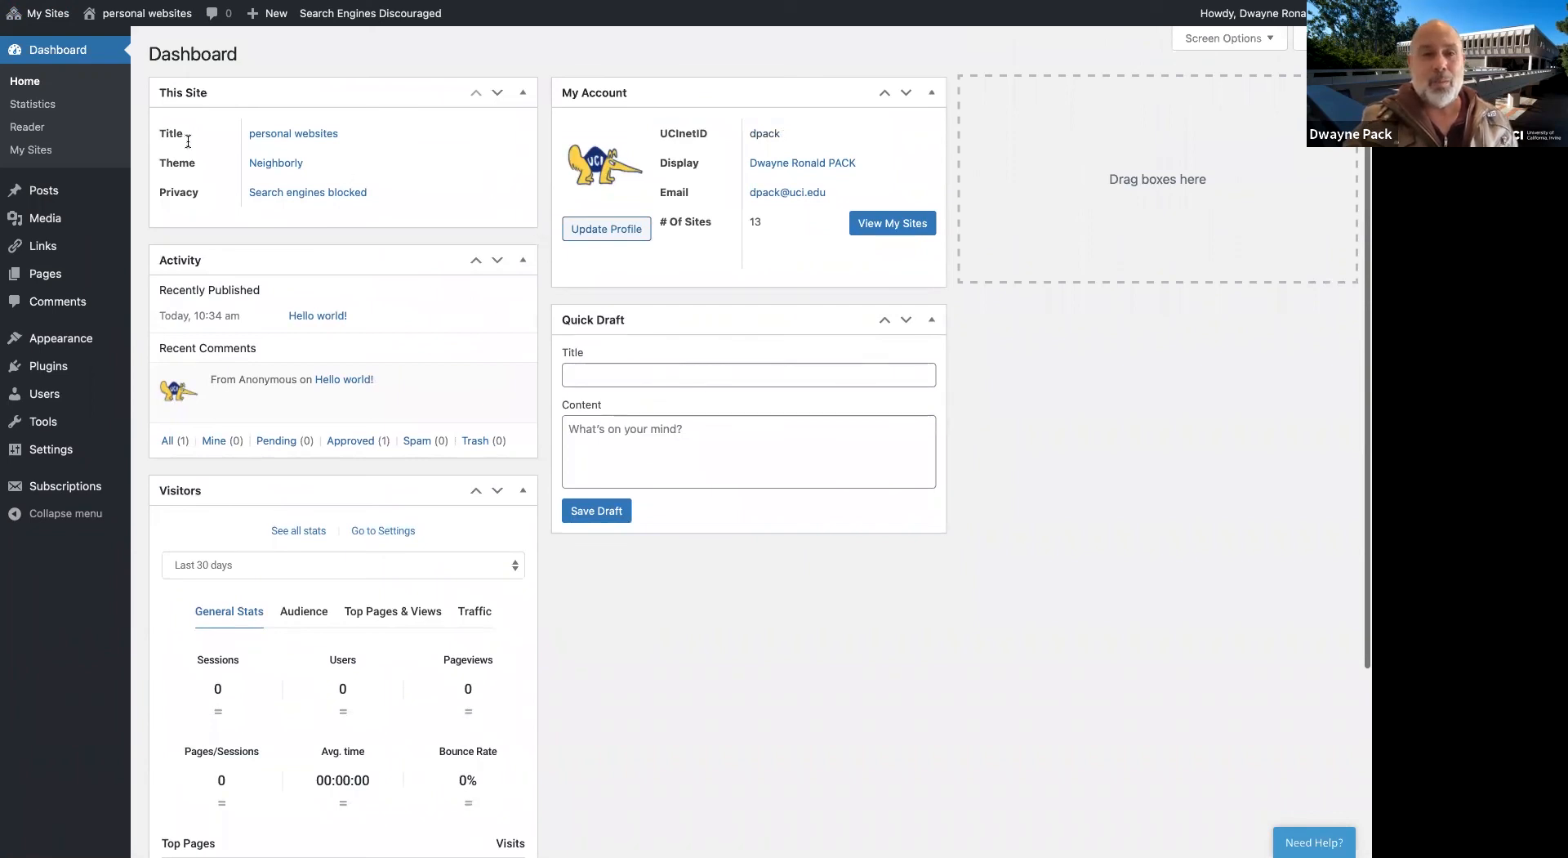
{"action": "left_click", "coordinate": [47, 112]}
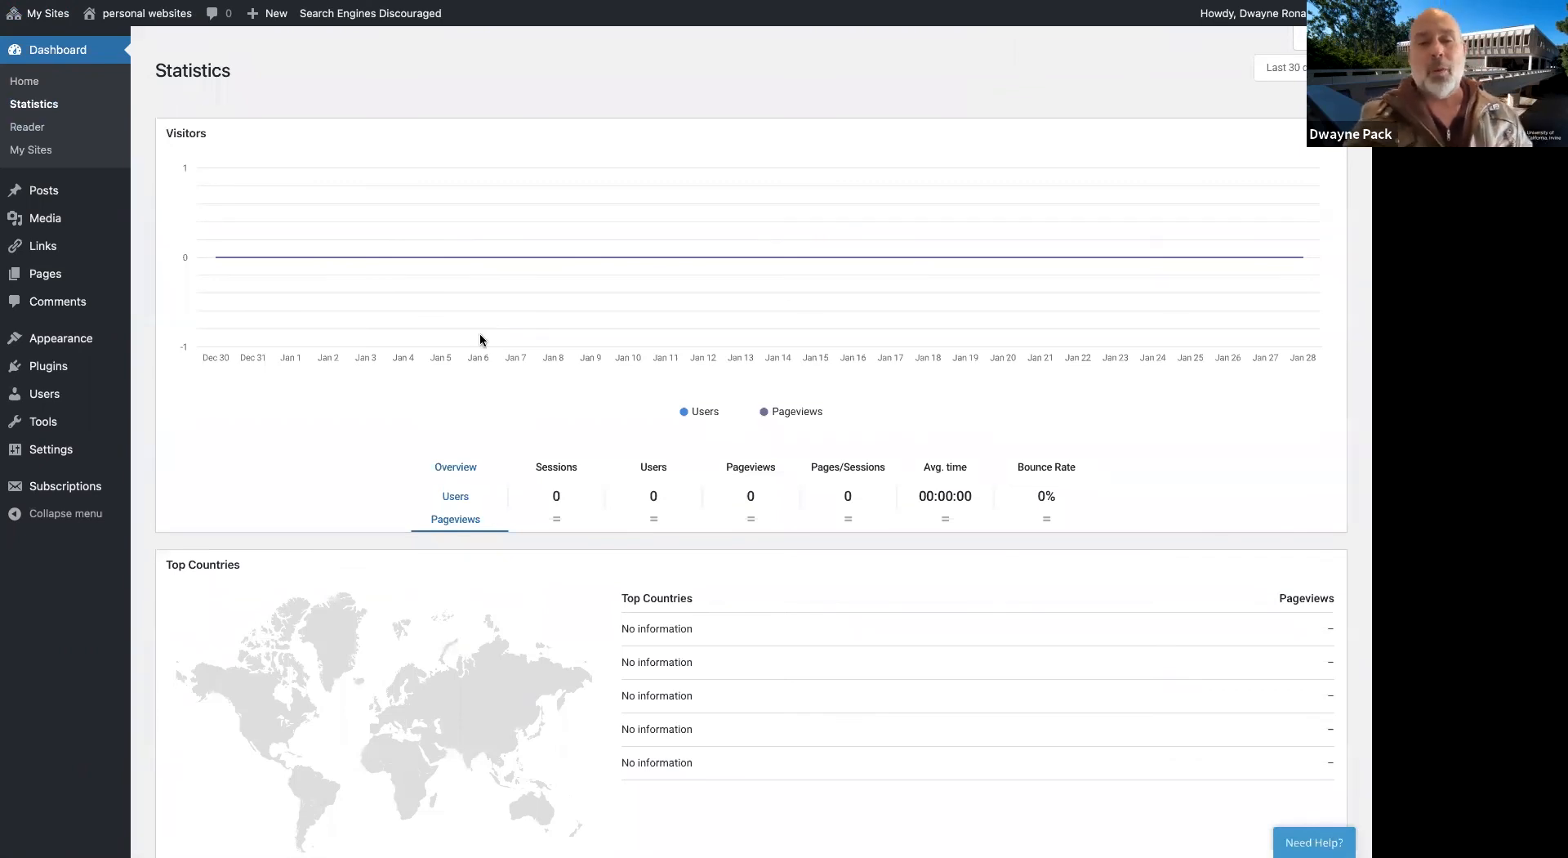
{"action": "scroll", "coordinate": [418, 441], "scroll_direction": "down", "scroll_amount": 5}
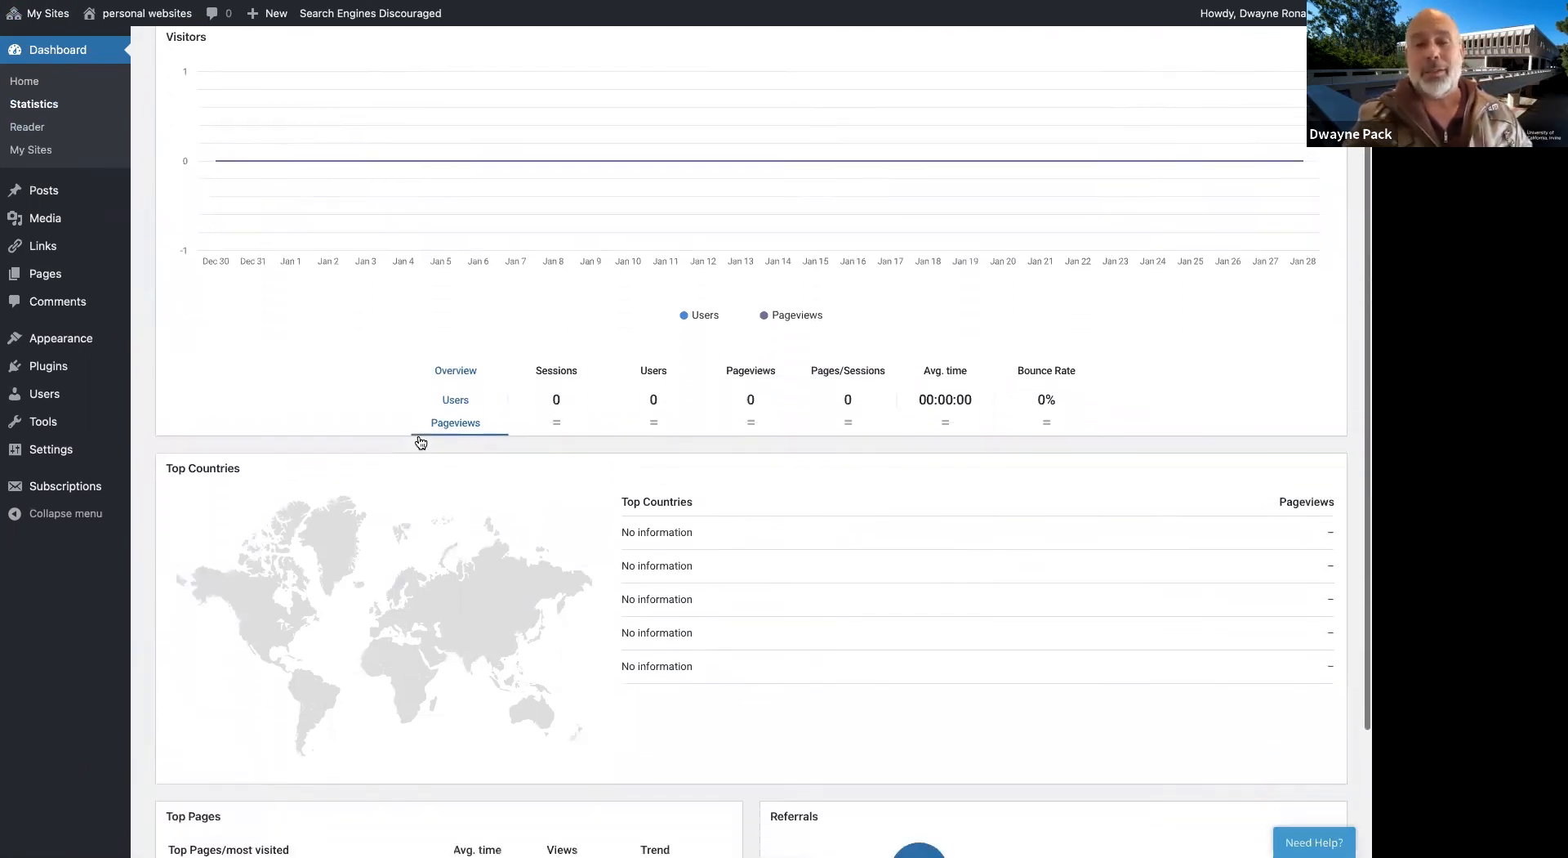
{"action": "scroll", "coordinate": [419, 441], "scroll_direction": "down", "scroll_amount": 2}
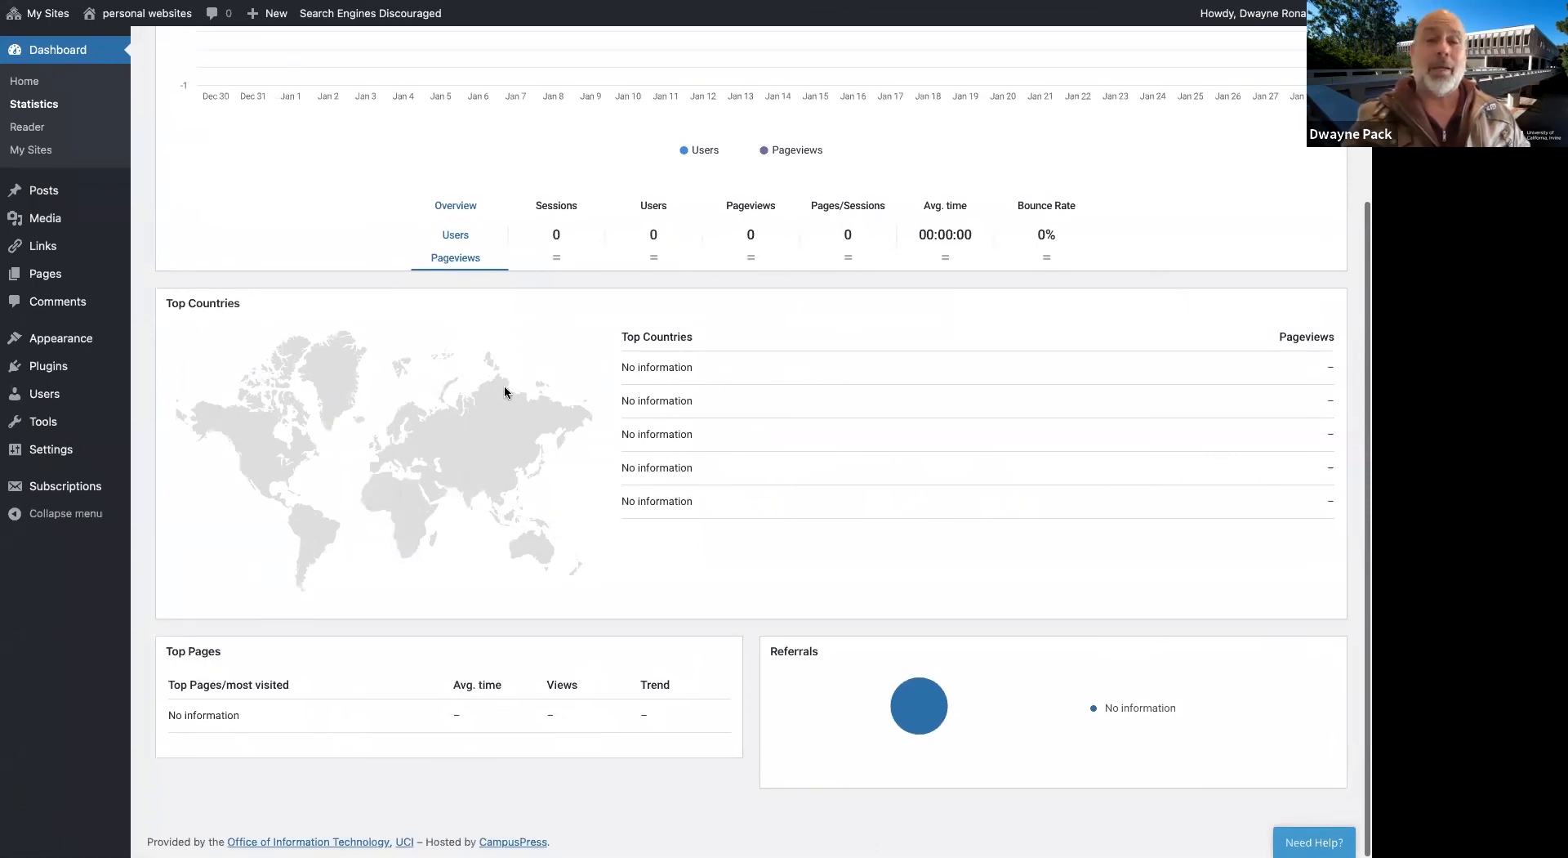
{"action": "scroll", "coordinate": [507, 393], "scroll_direction": "up", "scroll_amount": 7}
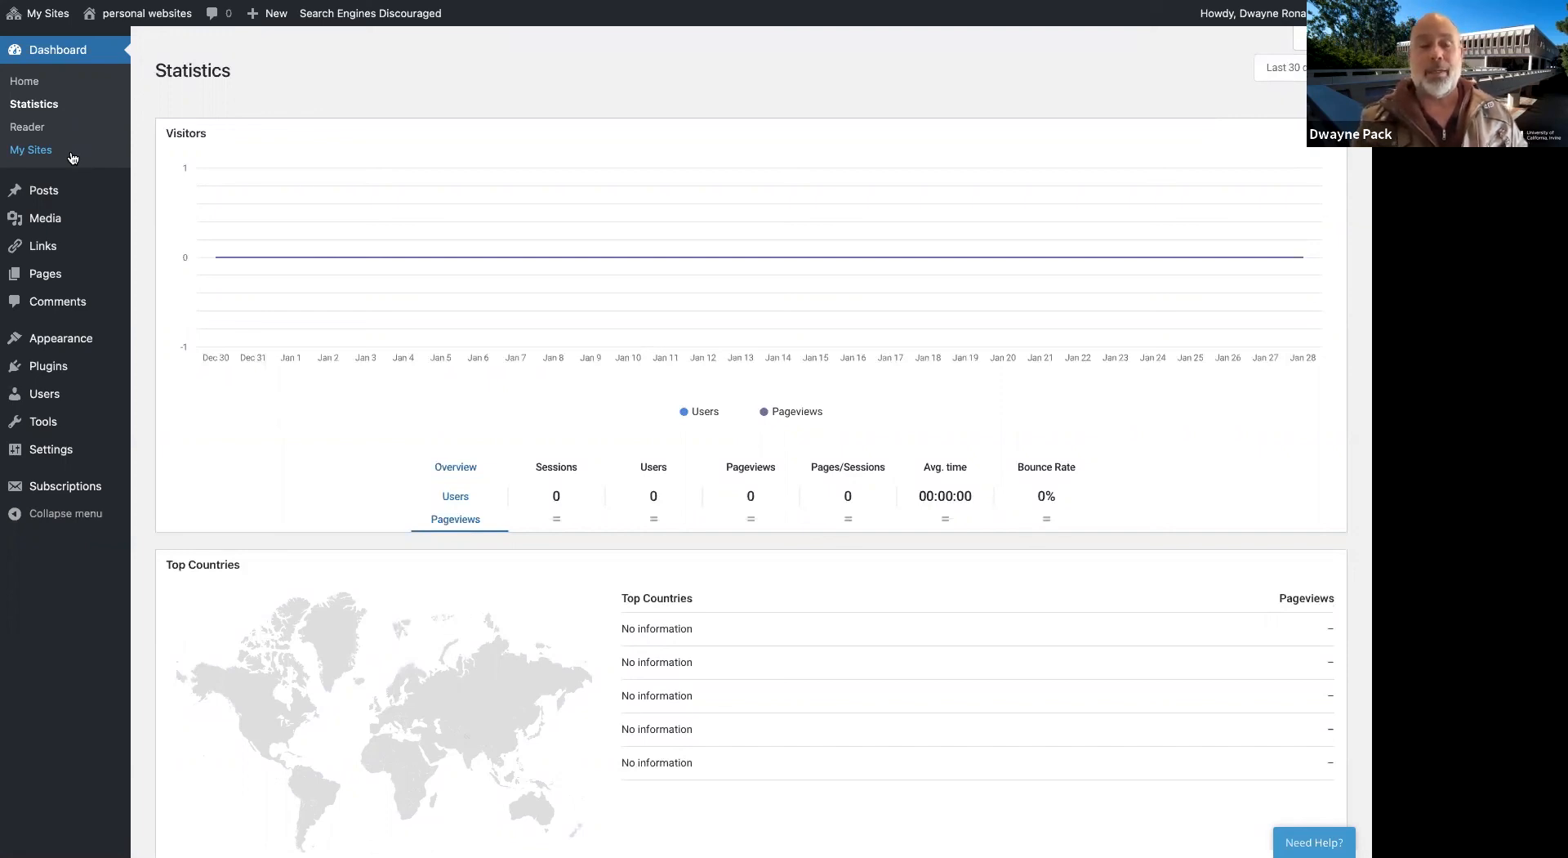
Open the list of all the site's pages and add a new page titled "page 2"
{"action": "mouse_move", "coordinate": [67, 193]}
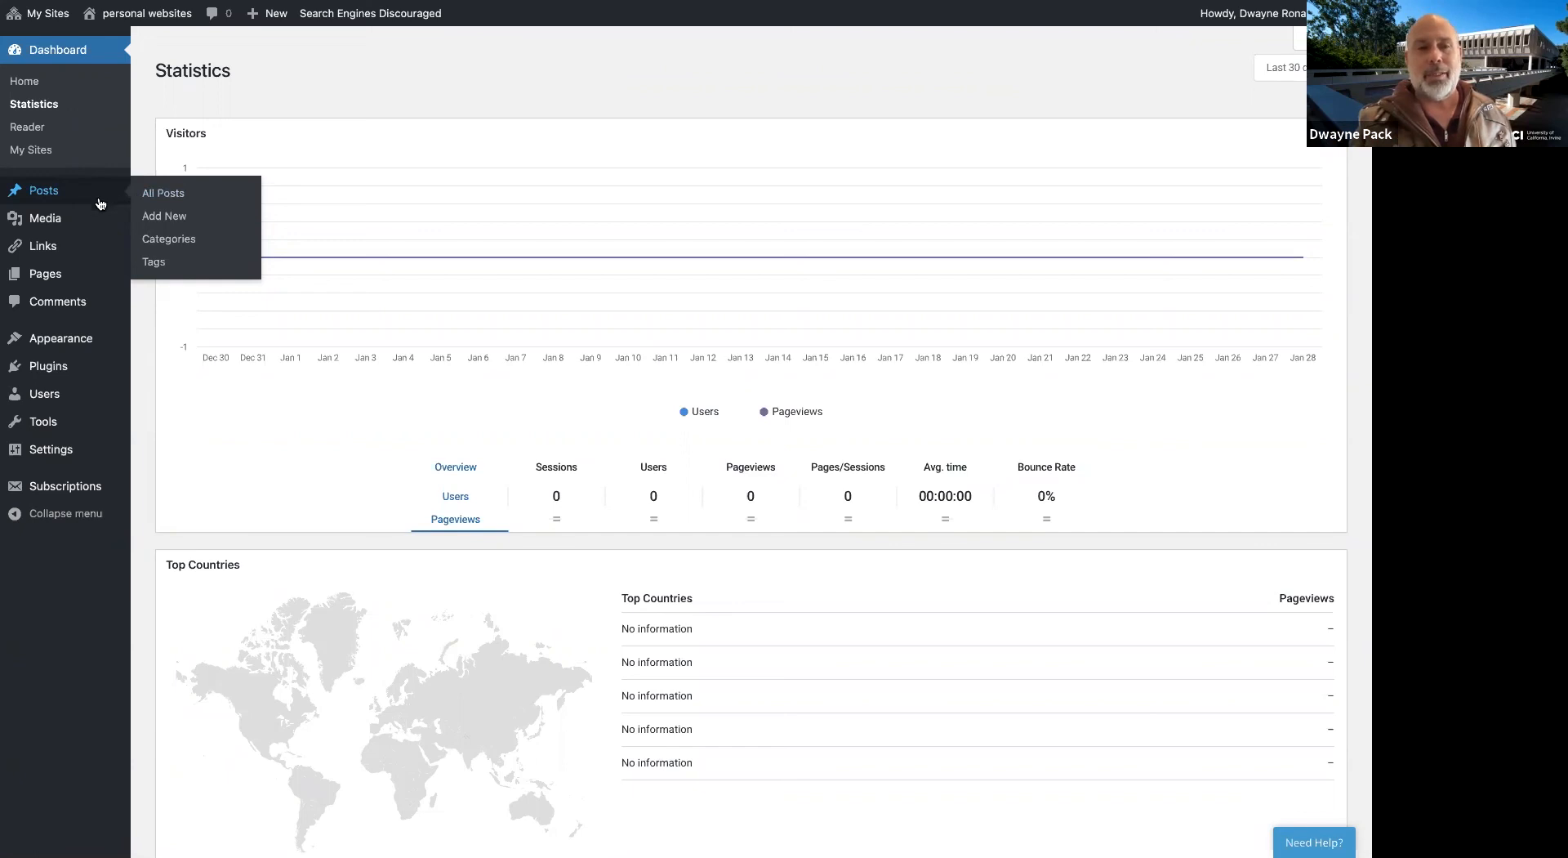
{"action": "mouse_move", "coordinate": [96, 216]}
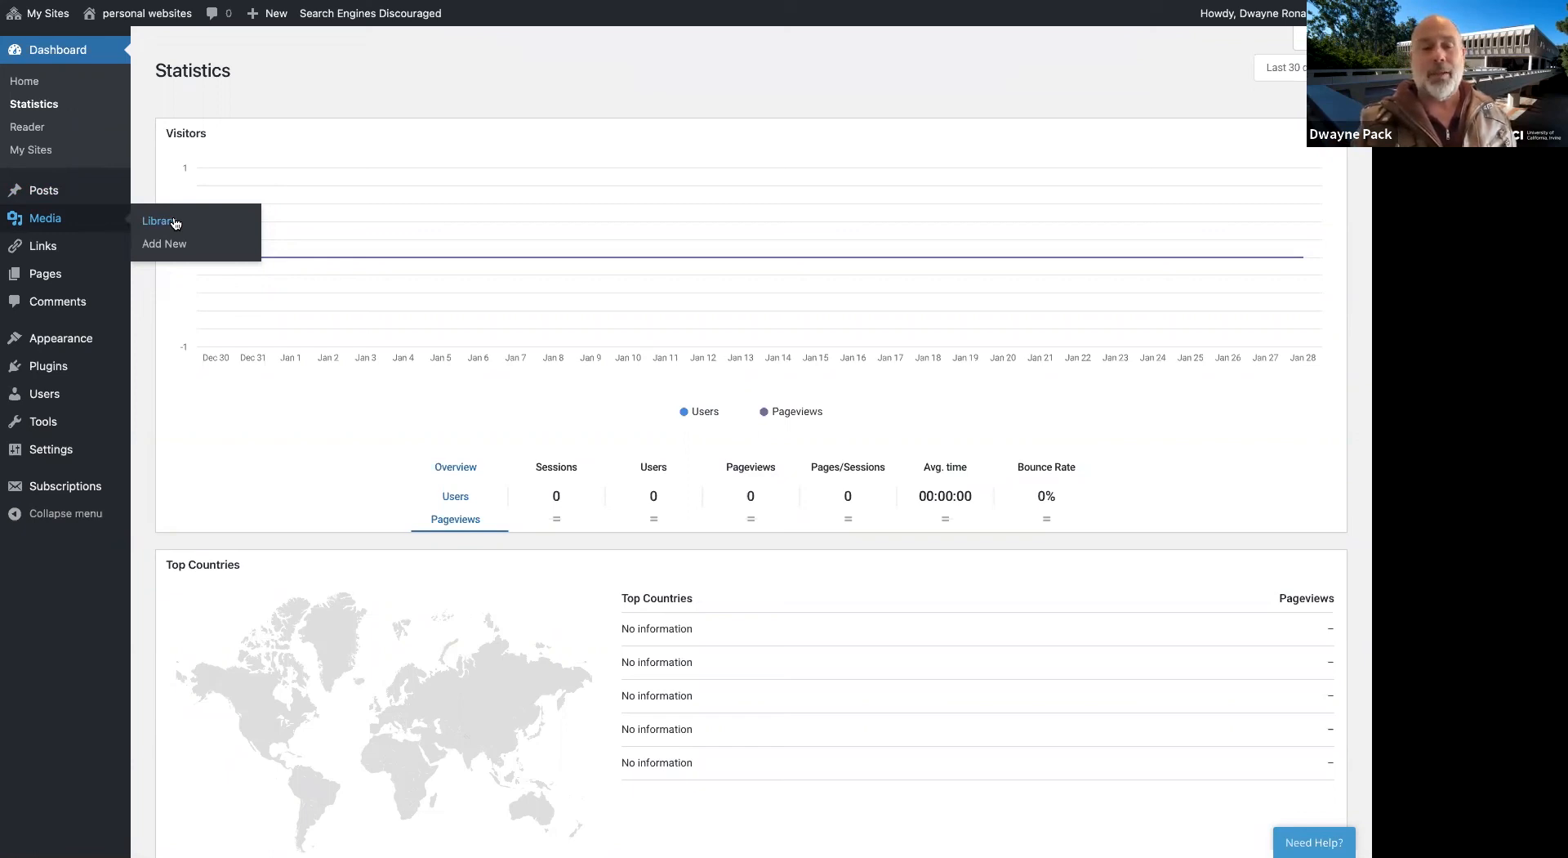
{"action": "mouse_move", "coordinate": [72, 246]}
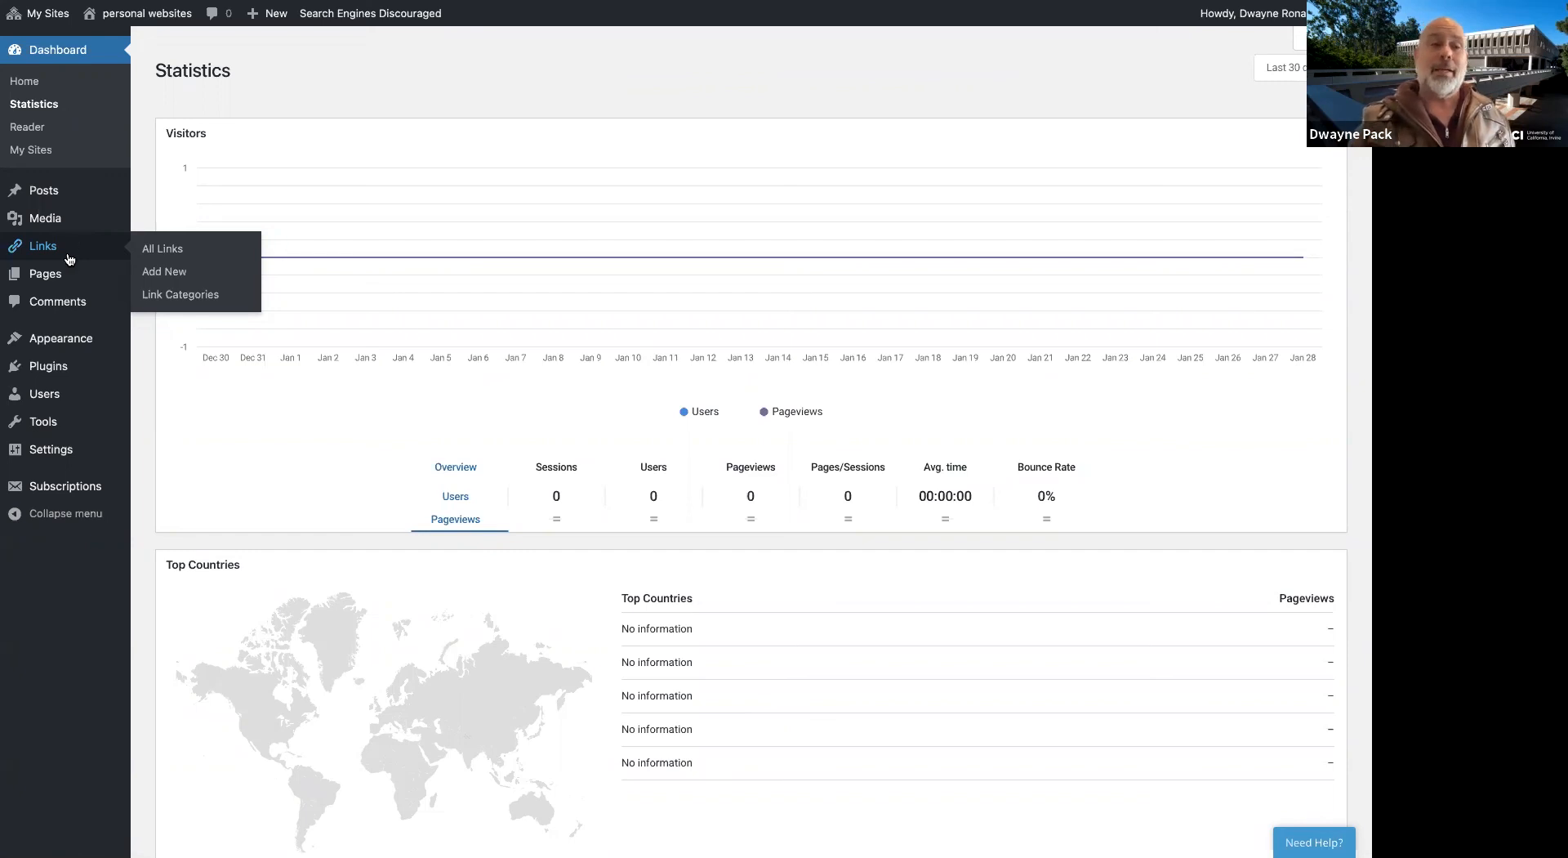
{"action": "mouse_move", "coordinate": [73, 274]}
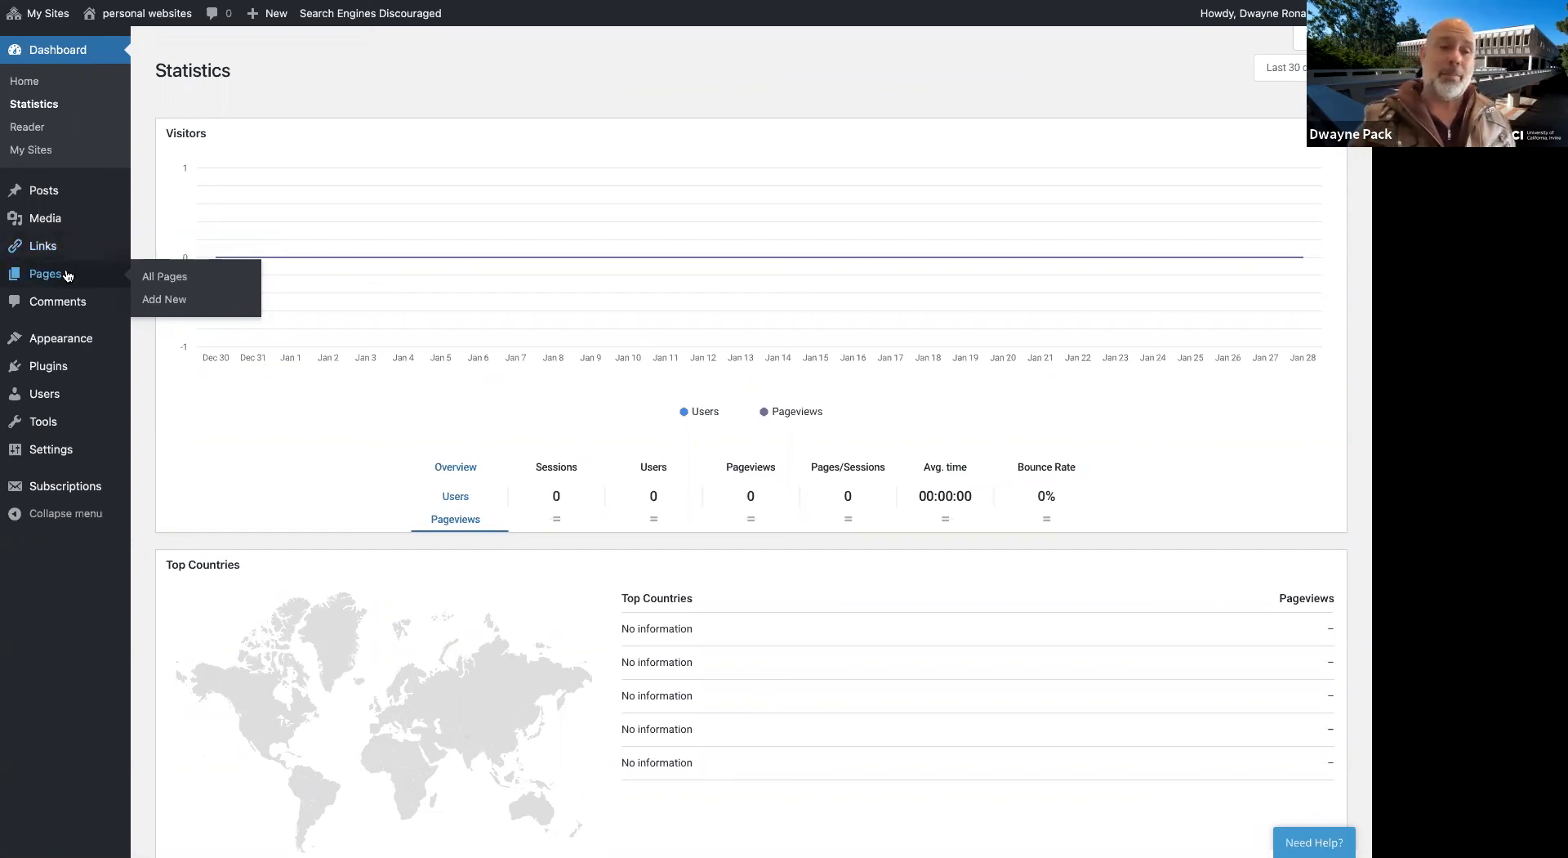
{"action": "left_click", "coordinate": [167, 277]}
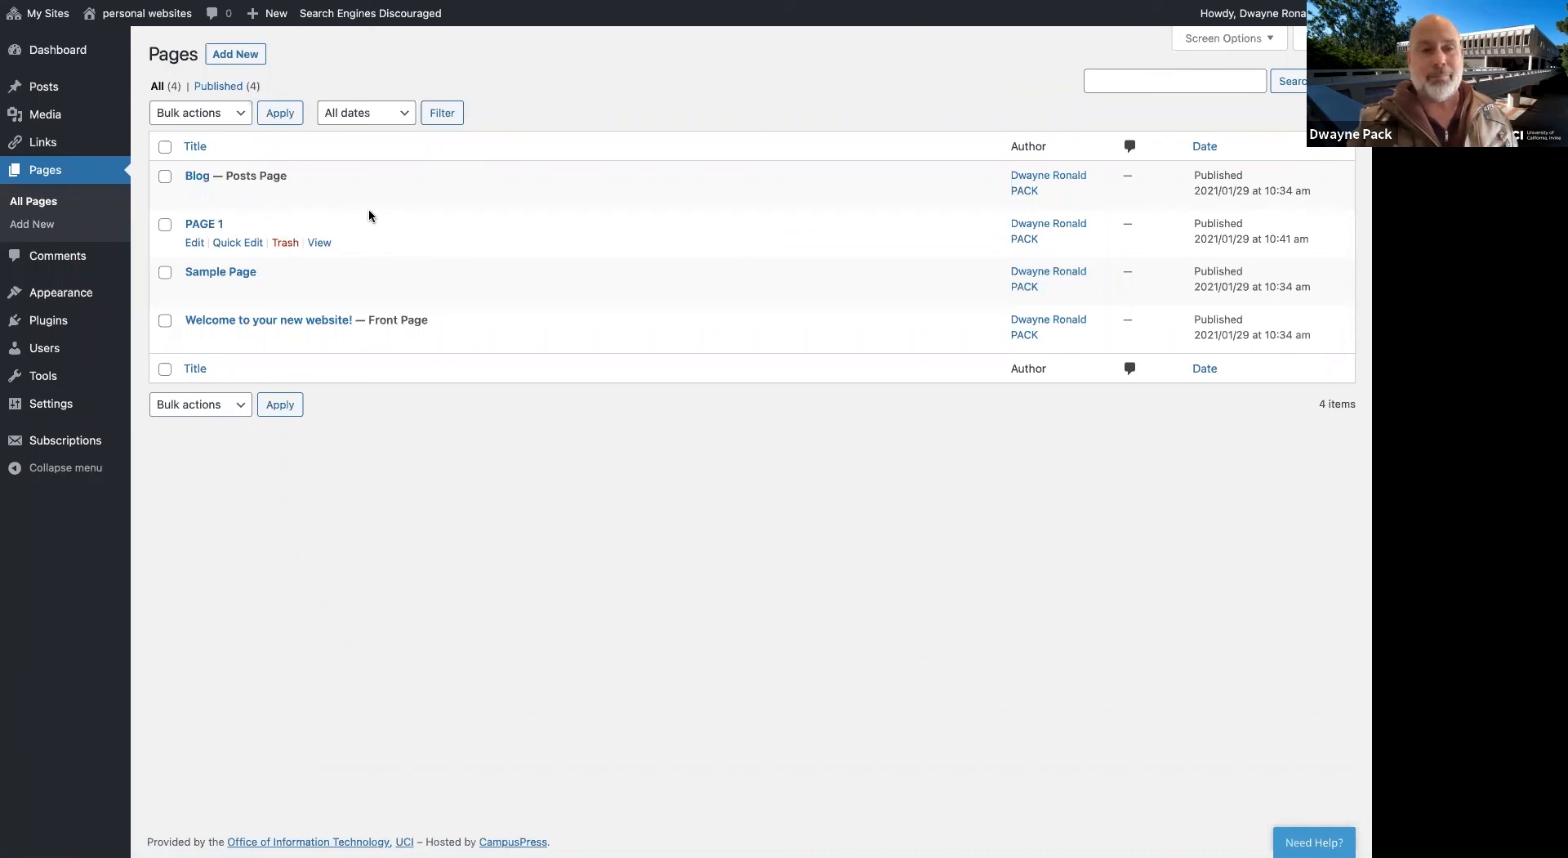
{"action": "left_click", "coordinate": [45, 226]}
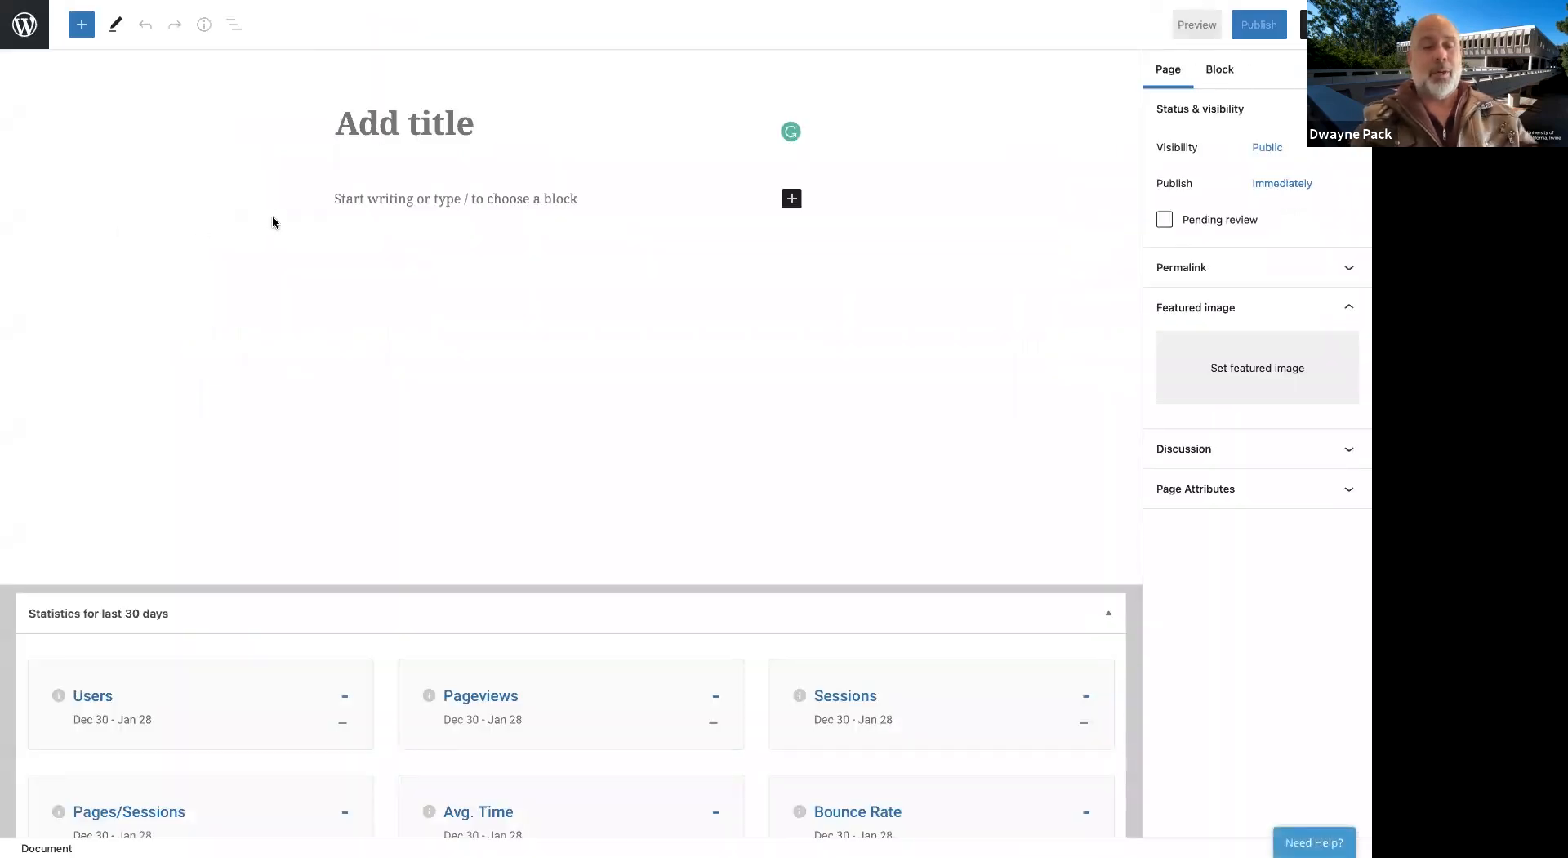
{"action": "type", "text": "page 2"}
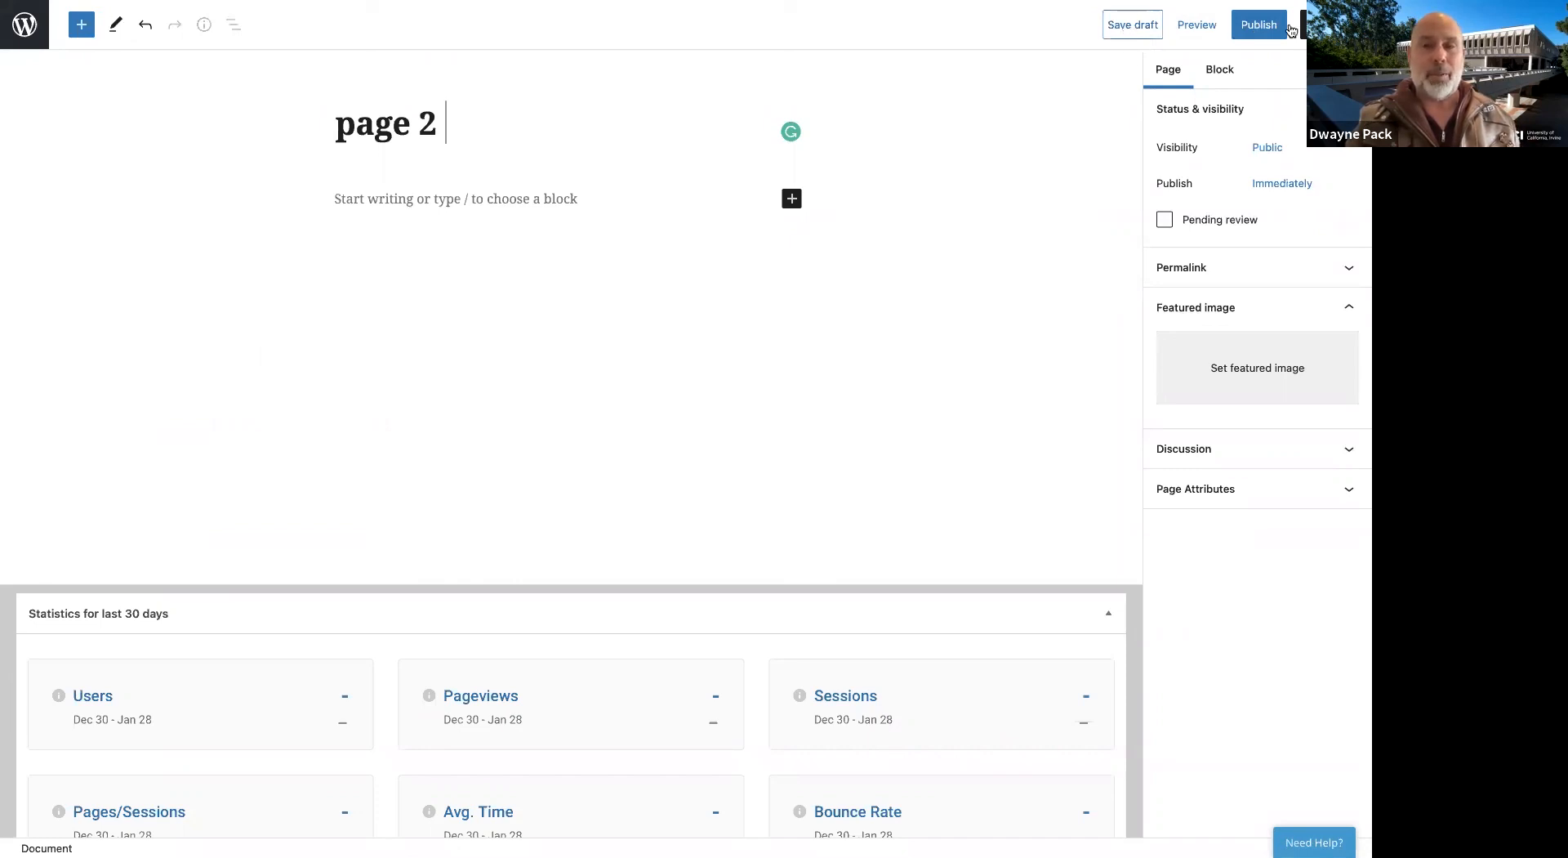
{"action": "left_click", "coordinate": [1348, 25]}
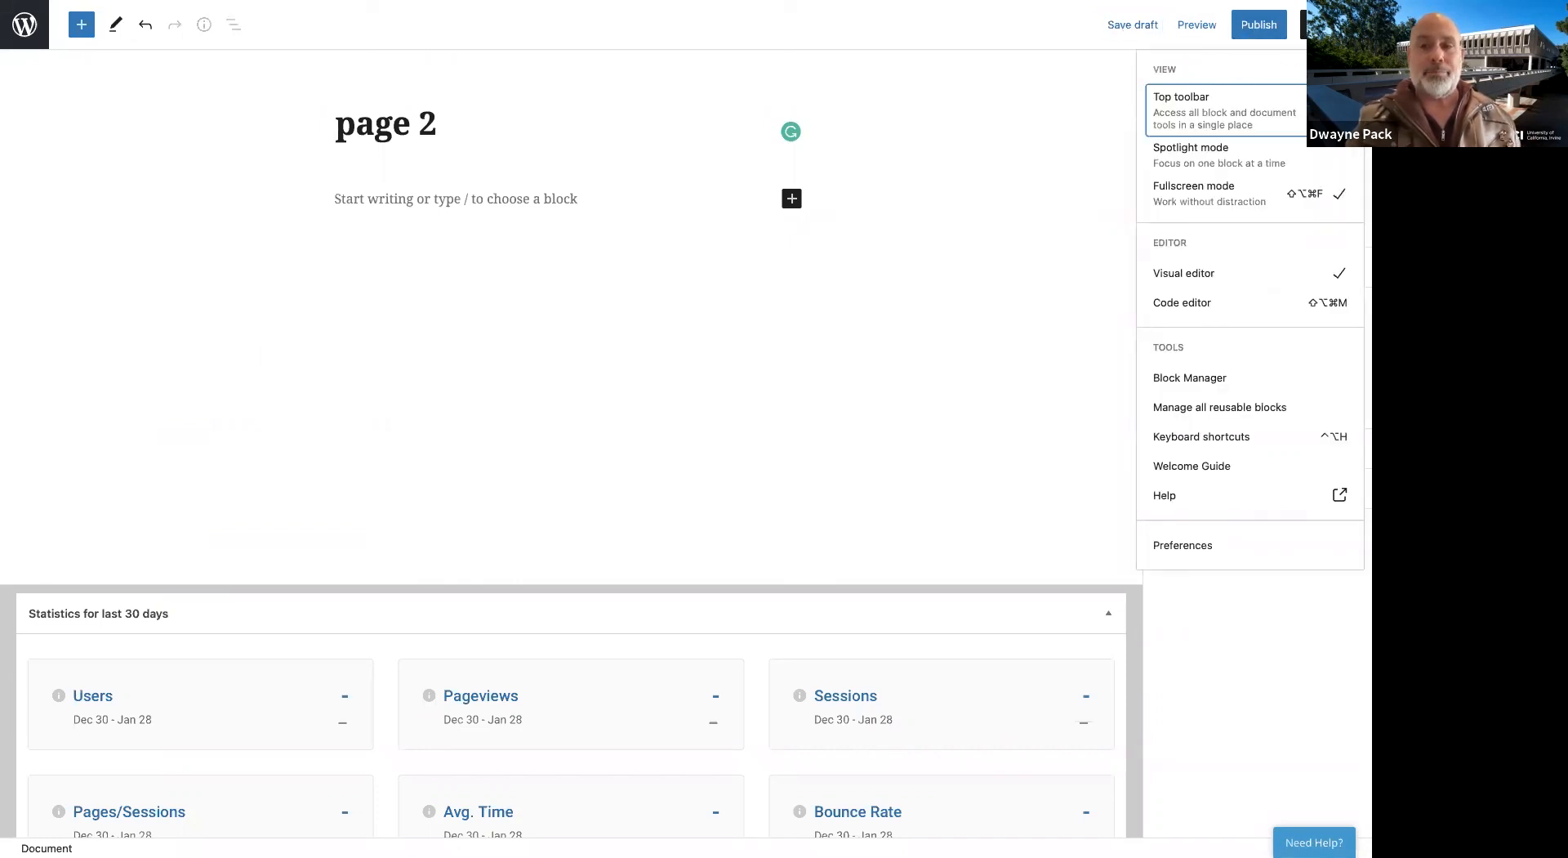
{"action": "left_click", "coordinate": [1002, 346]}
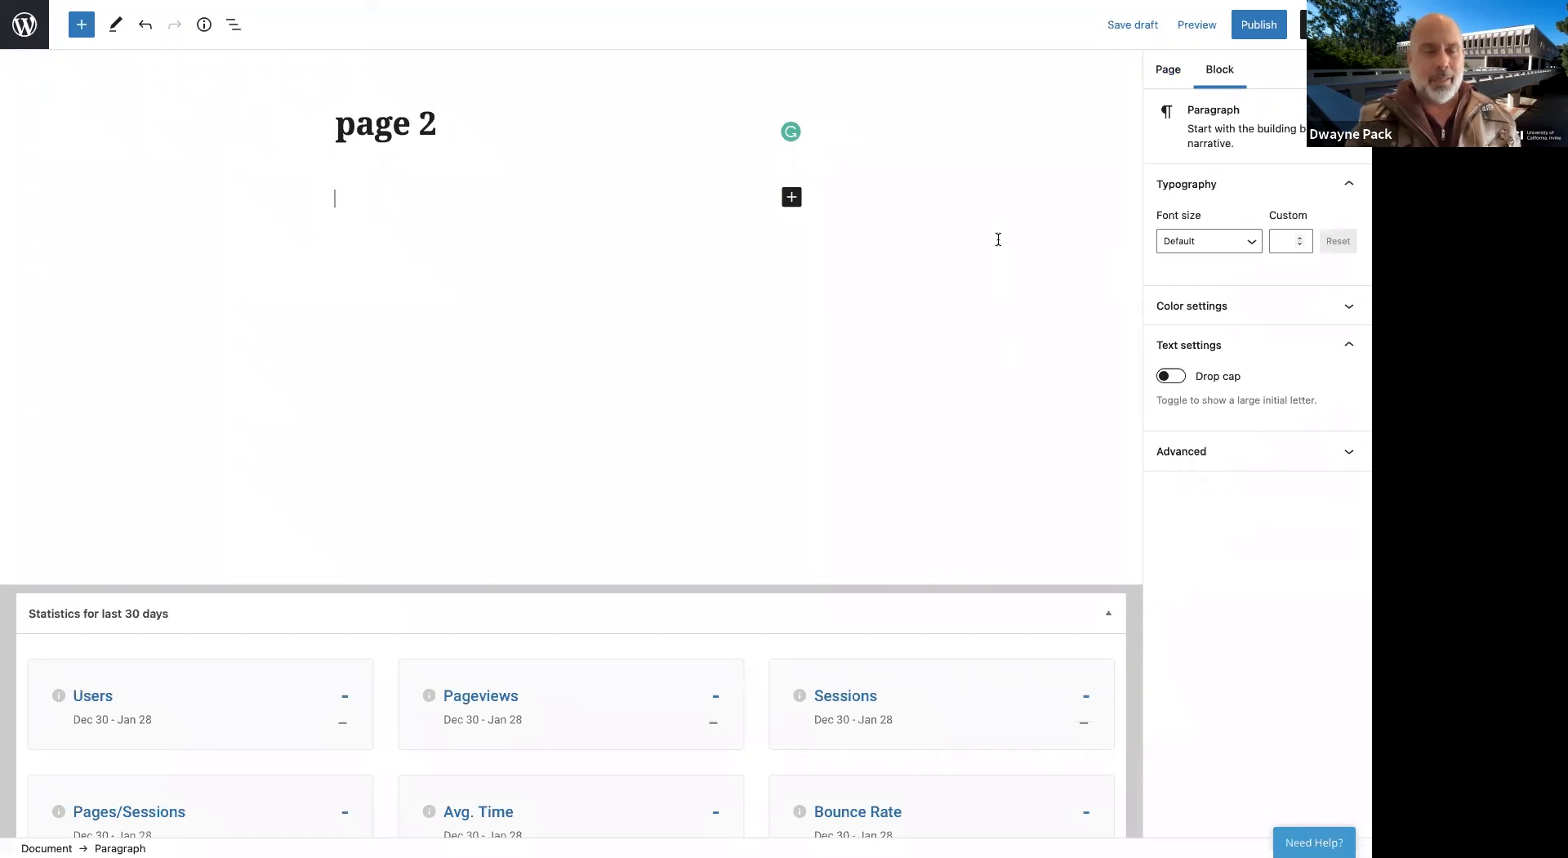
Insert a table with 2 columns and 2 rows under the page title and place the cursor in the paragraph below it
{"action": "left_click", "coordinate": [81, 29]}
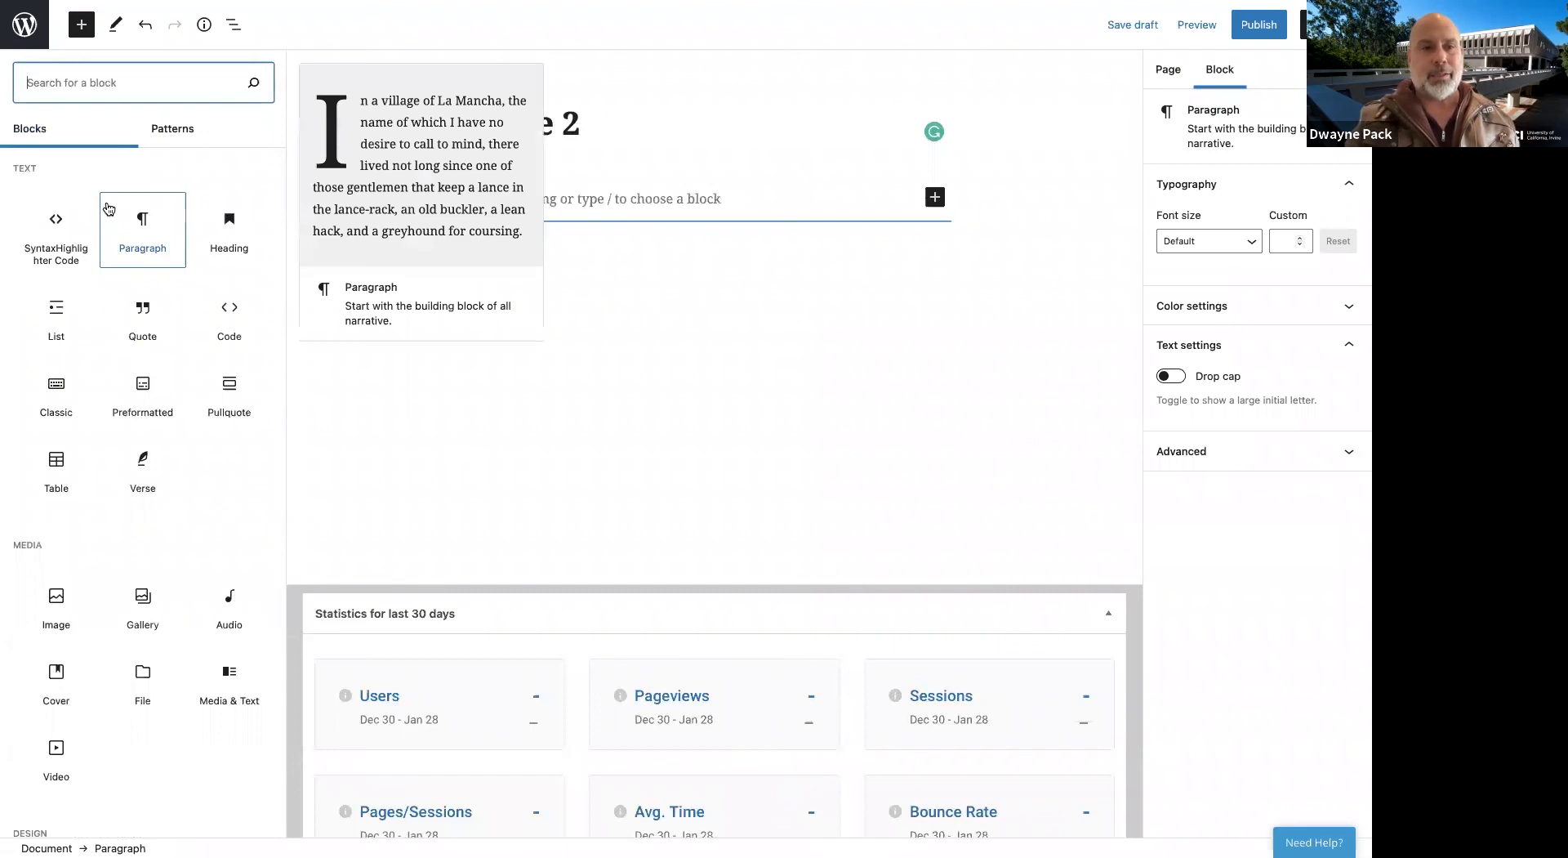
{"action": "left_click", "coordinate": [75, 472]}
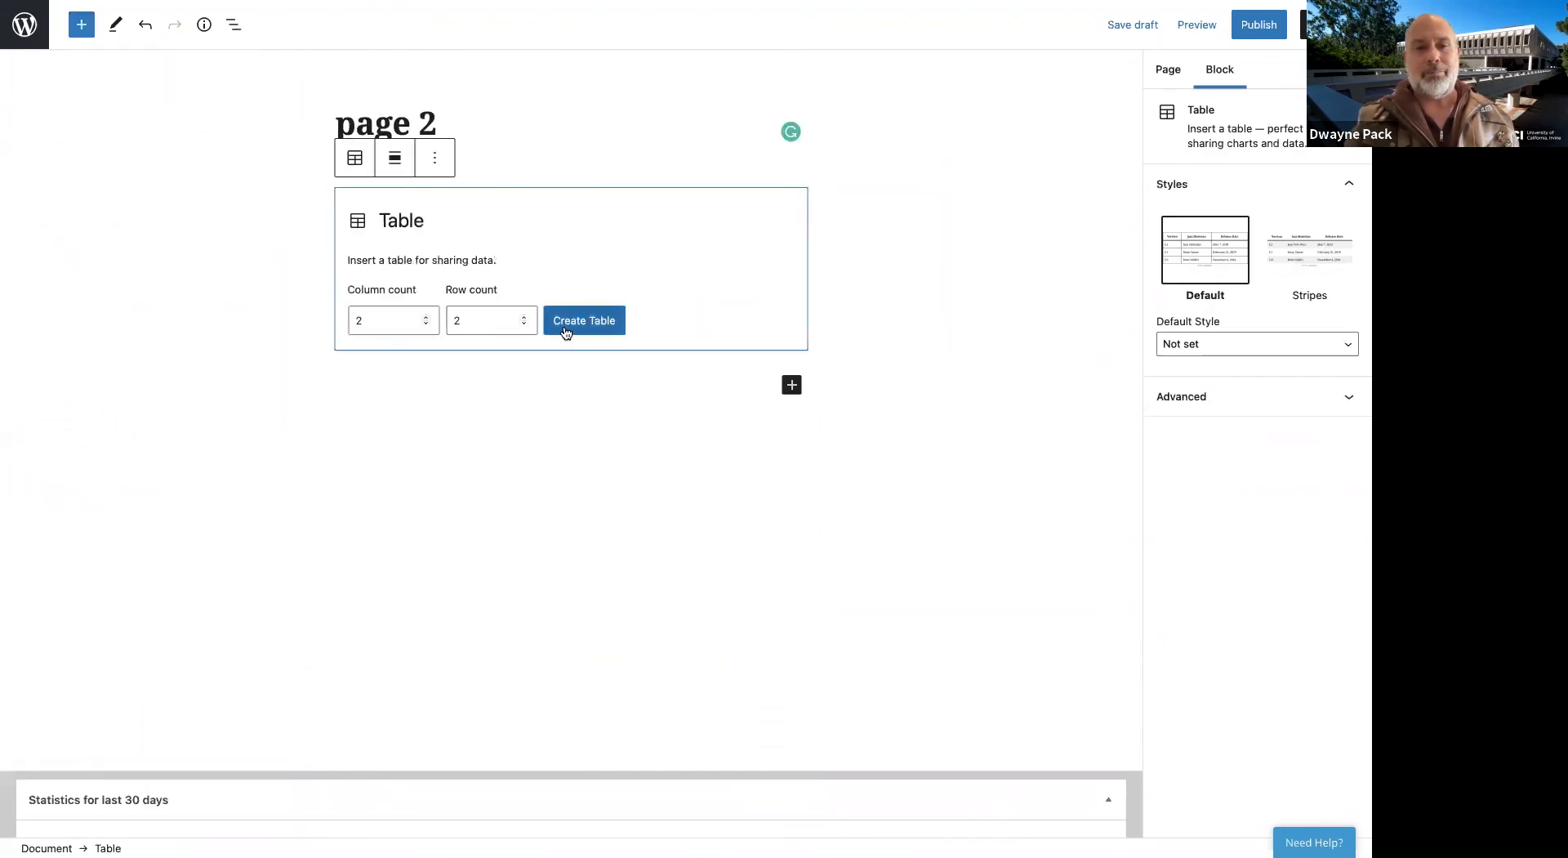
{"action": "left_click", "coordinate": [570, 327]}
{"action": "left_click", "coordinate": [557, 272]}
{"action": "left_click", "coordinate": [496, 313]}
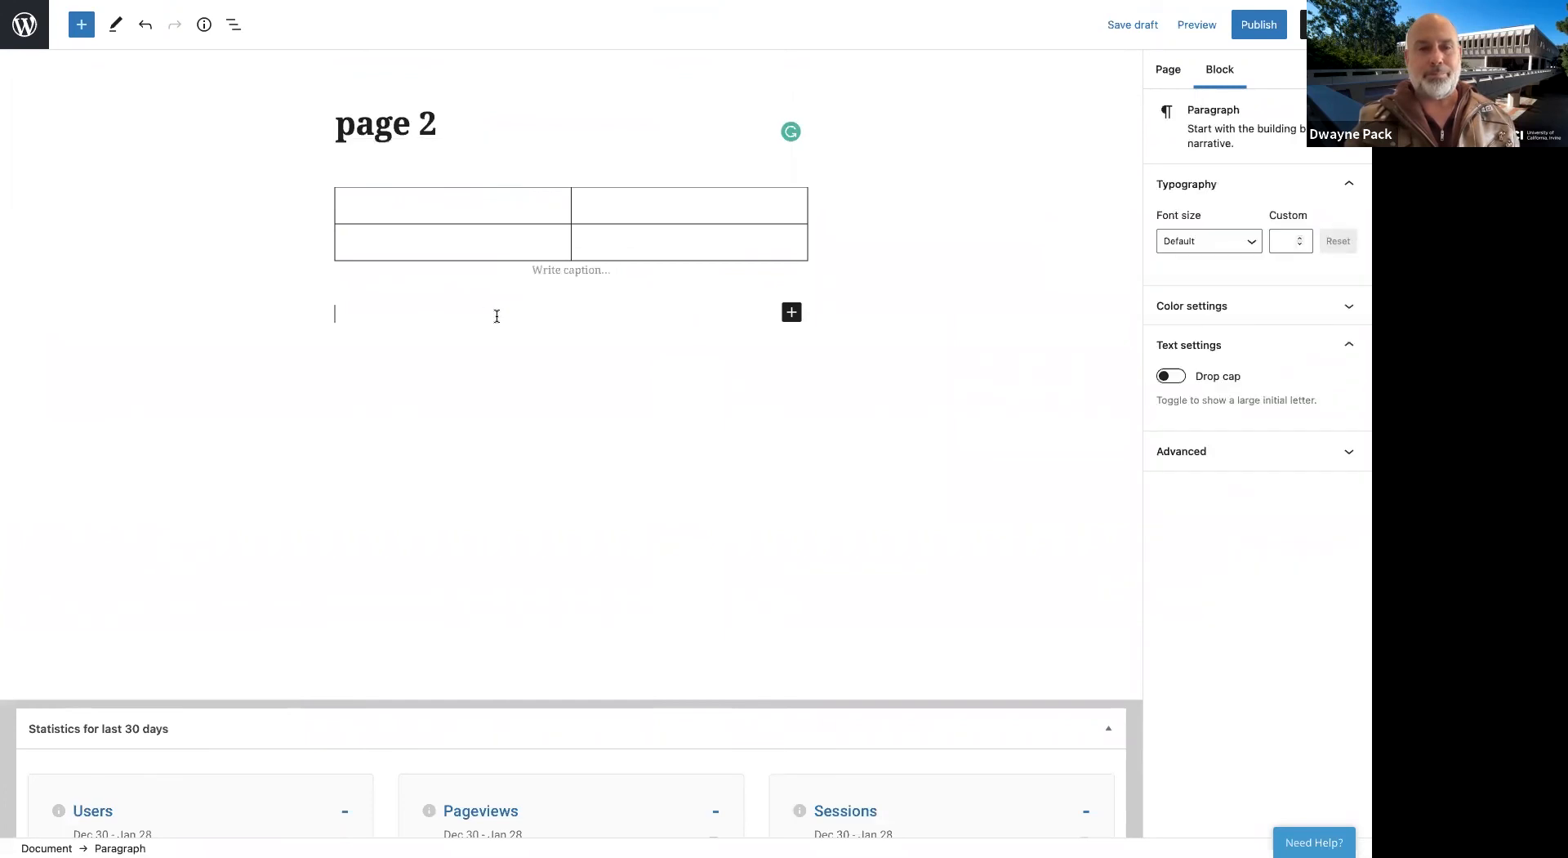
Look through the library of available blocks, covering the Media, Design, Widgets and Embeds groups
{"action": "left_click", "coordinate": [80, 25]}
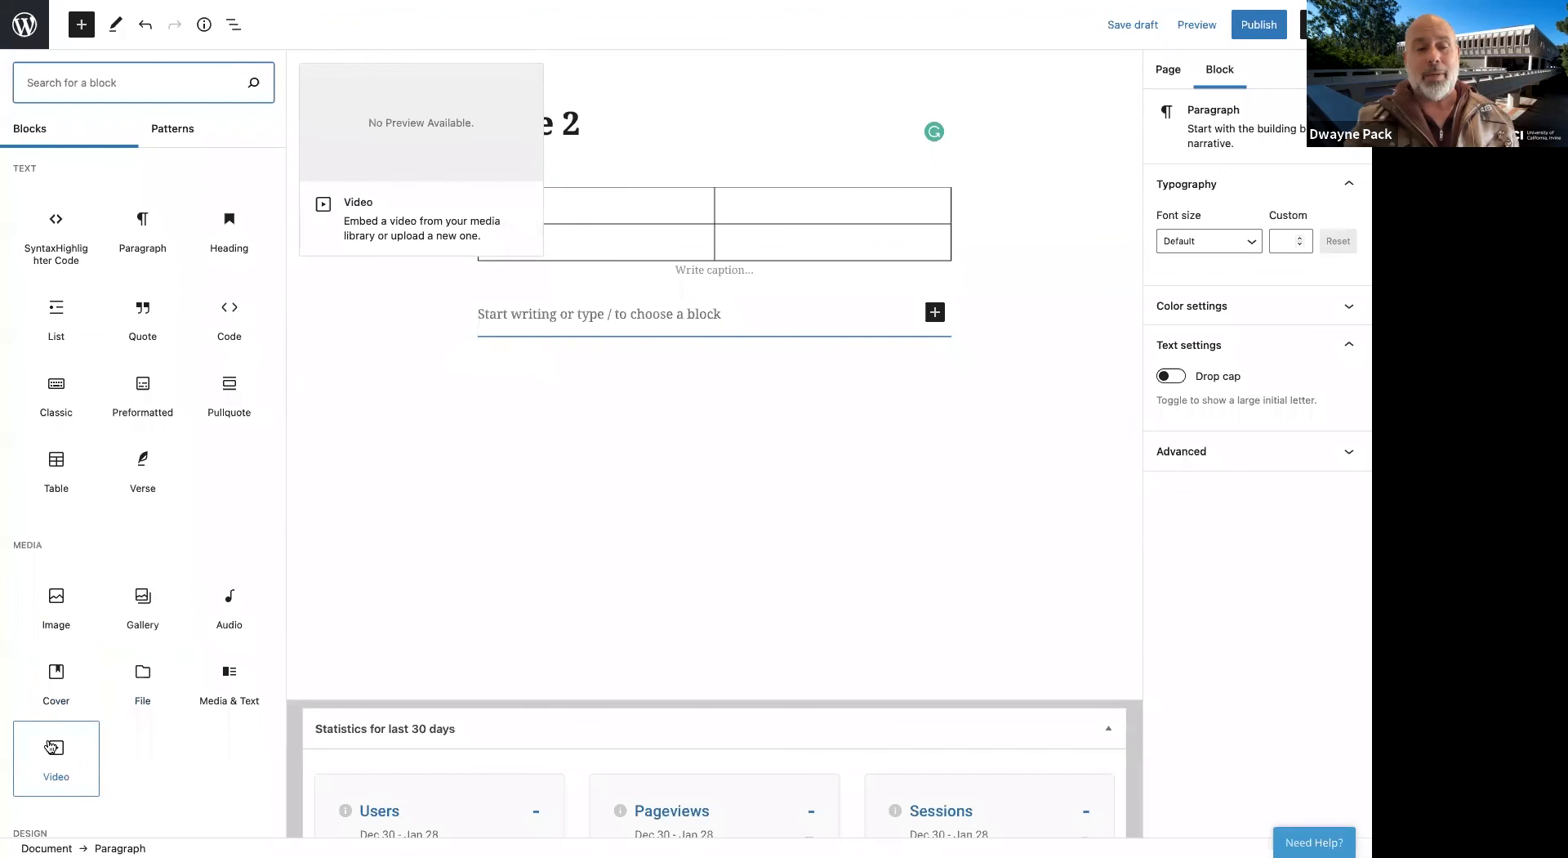
{"action": "scroll", "coordinate": [50, 758], "scroll_direction": "down", "scroll_amount": 10}
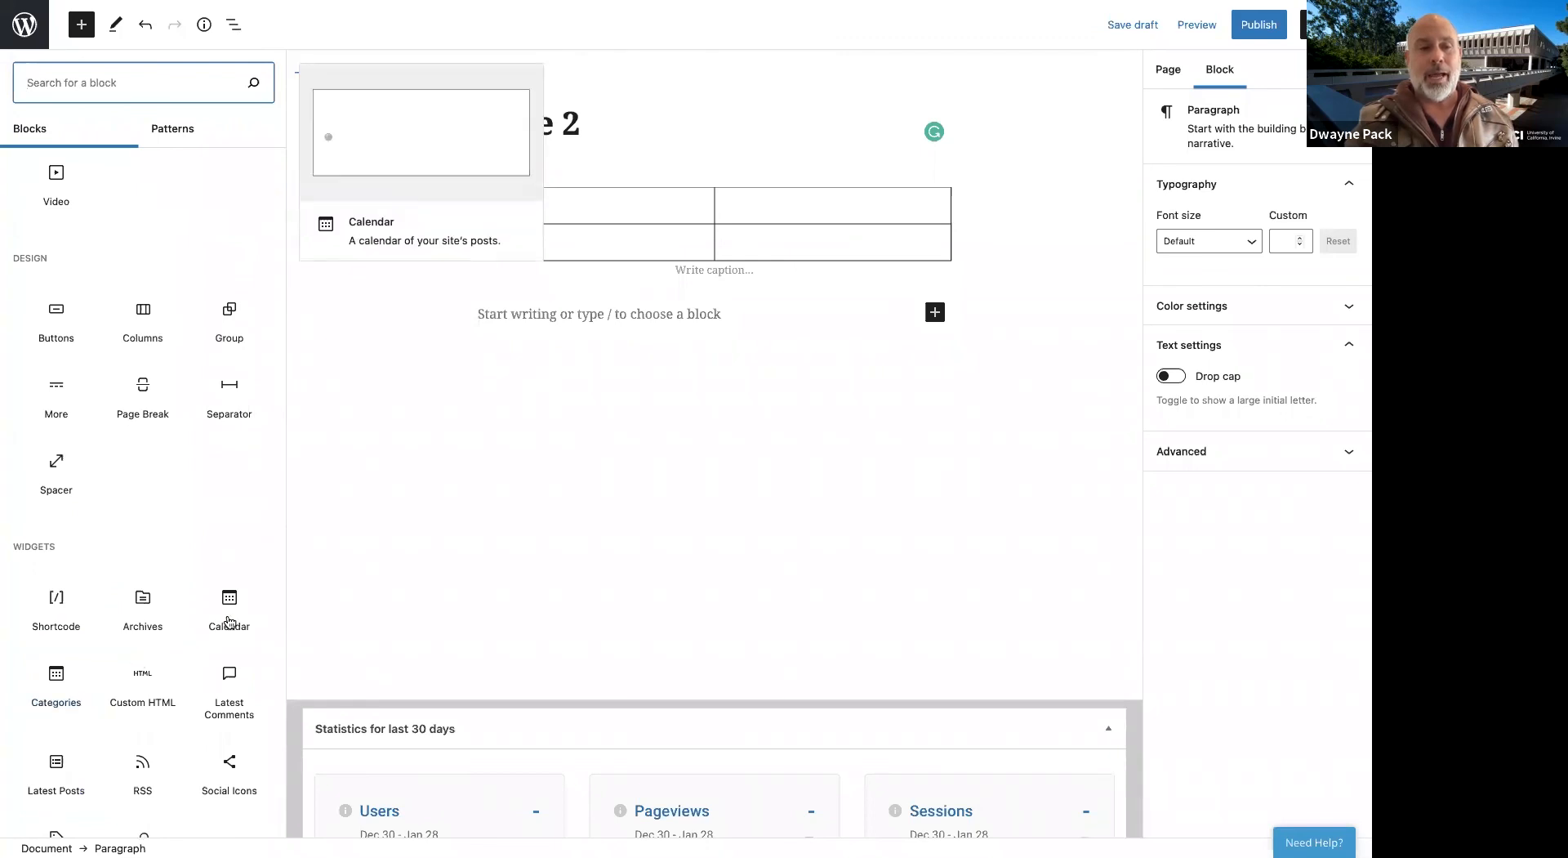
{"action": "scroll", "coordinate": [185, 554], "scroll_direction": "down", "scroll_amount": 3}
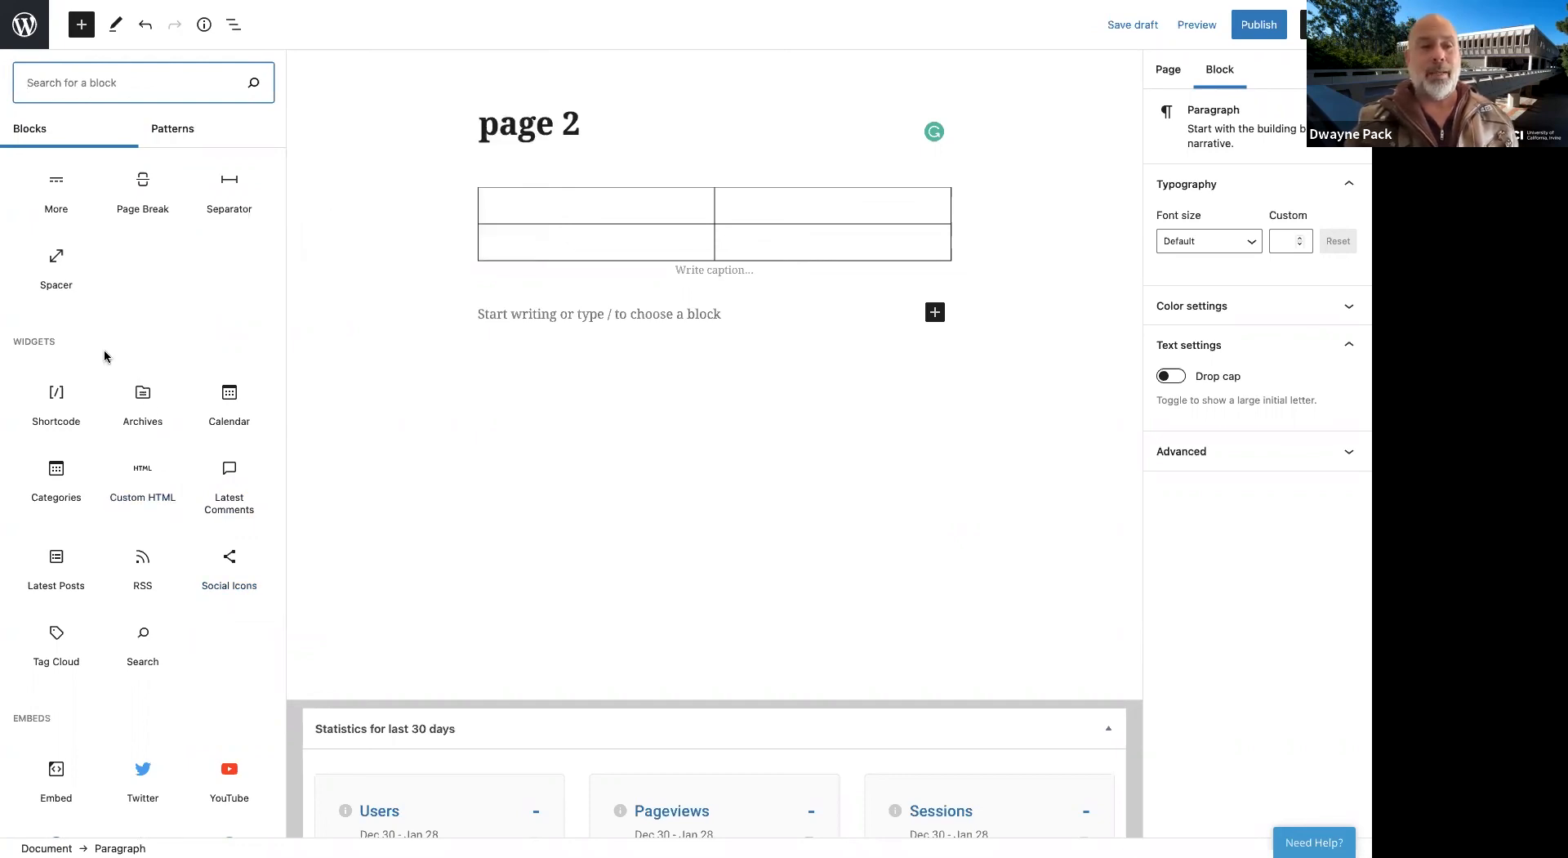
{"action": "scroll", "coordinate": [145, 317], "scroll_direction": "up", "scroll_amount": 5}
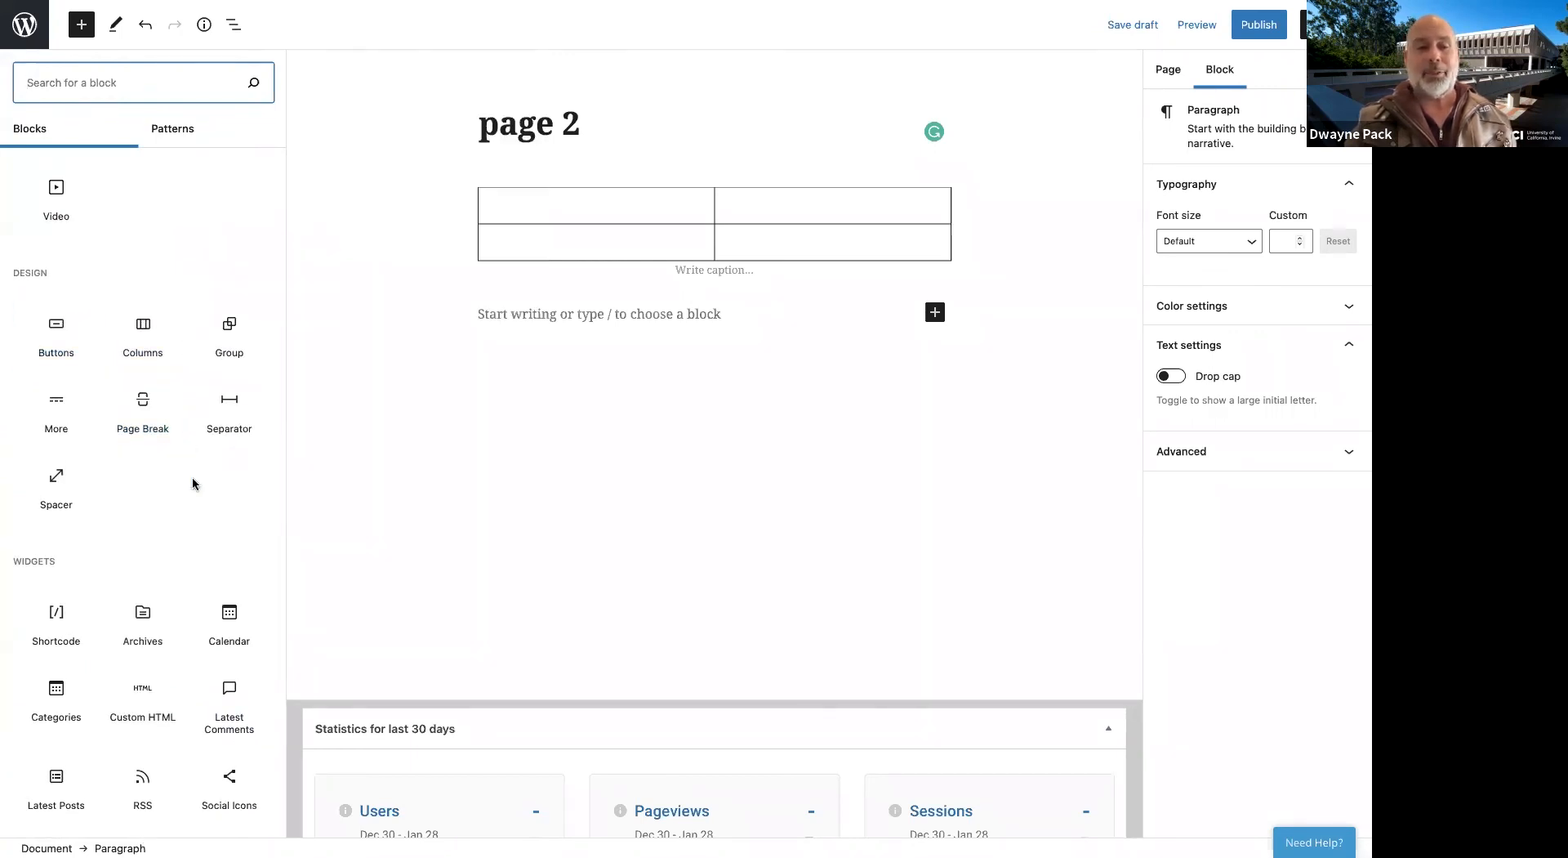
{"action": "scroll", "coordinate": [194, 485], "scroll_direction": "down", "scroll_amount": 4}
{"action": "scroll", "coordinate": [194, 485], "scroll_direction": "down", "scroll_amount": 10}
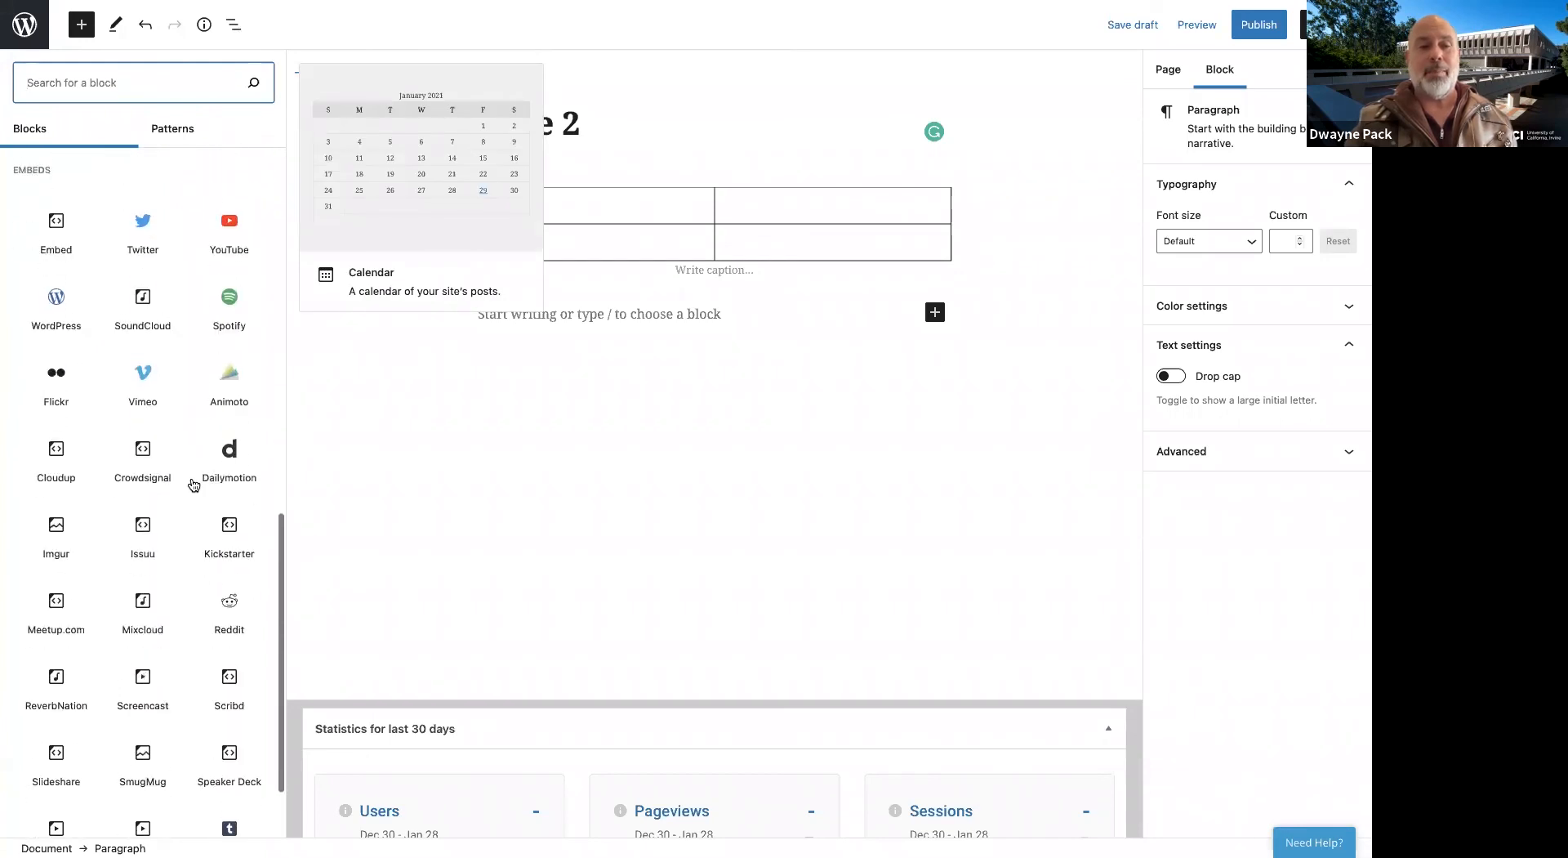
{"action": "scroll", "coordinate": [193, 485], "scroll_direction": "down", "scroll_amount": 2}
{"action": "scroll", "coordinate": [194, 485], "scroll_direction": "down", "scroll_amount": 2}
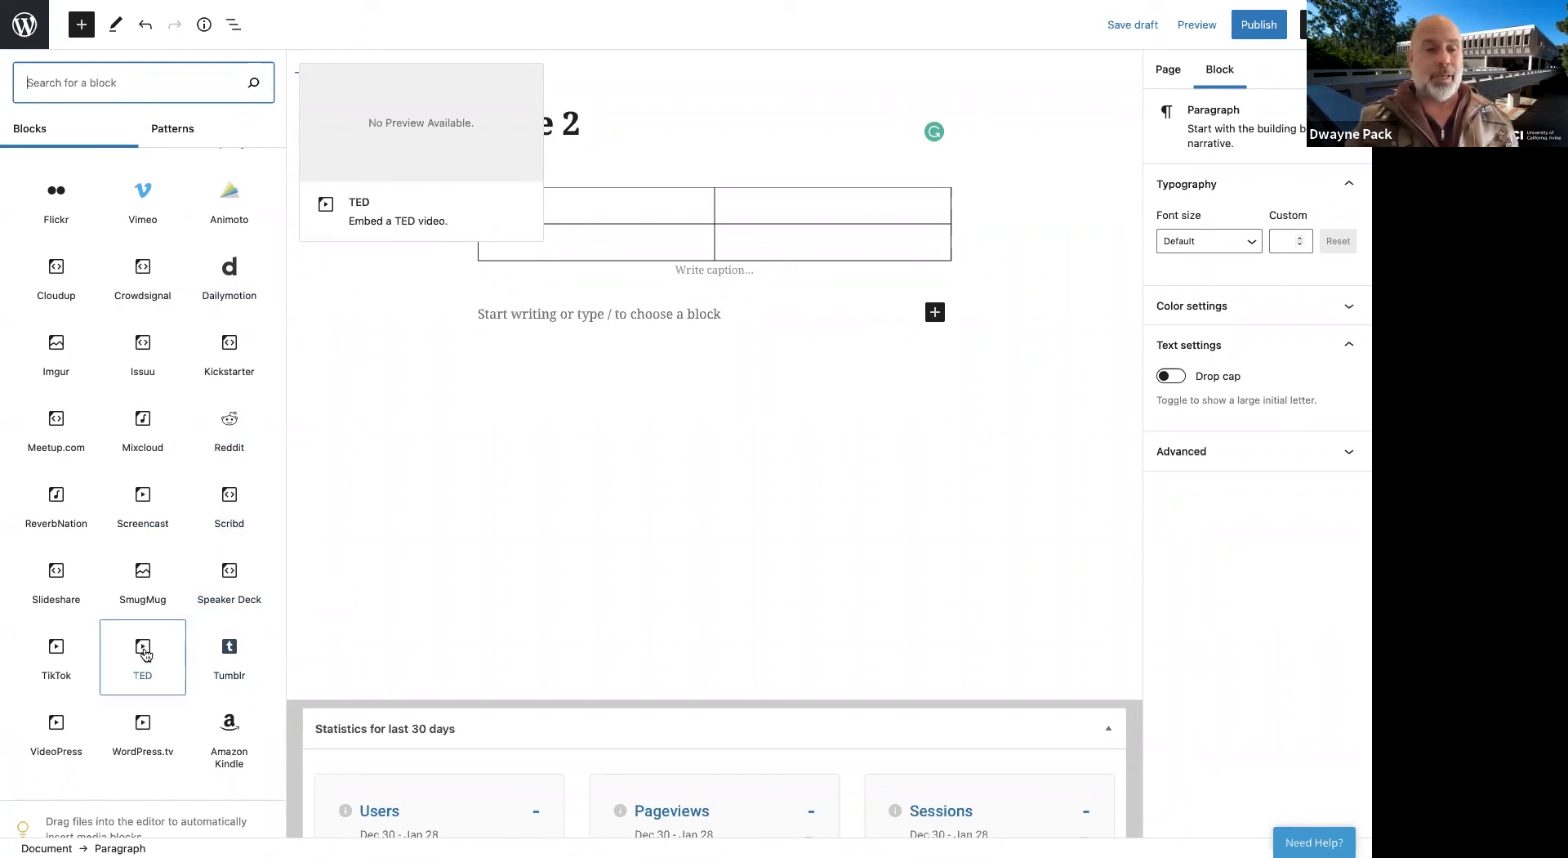
{"action": "scroll", "coordinate": [186, 581], "scroll_direction": "up", "scroll_amount": 3}
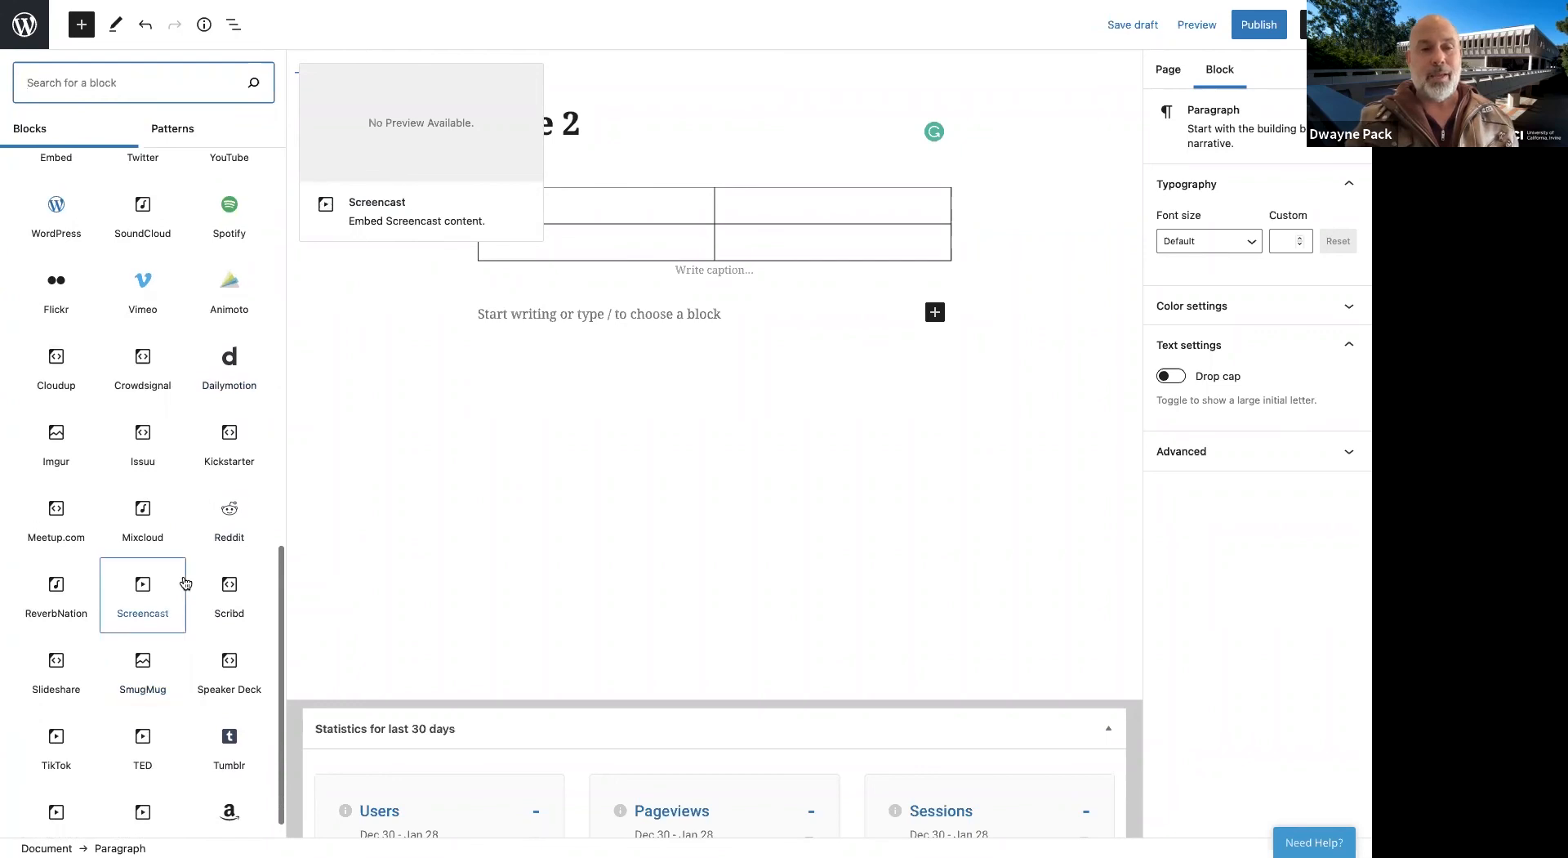
{"action": "scroll", "coordinate": [185, 582], "scroll_direction": "up", "scroll_amount": 8}
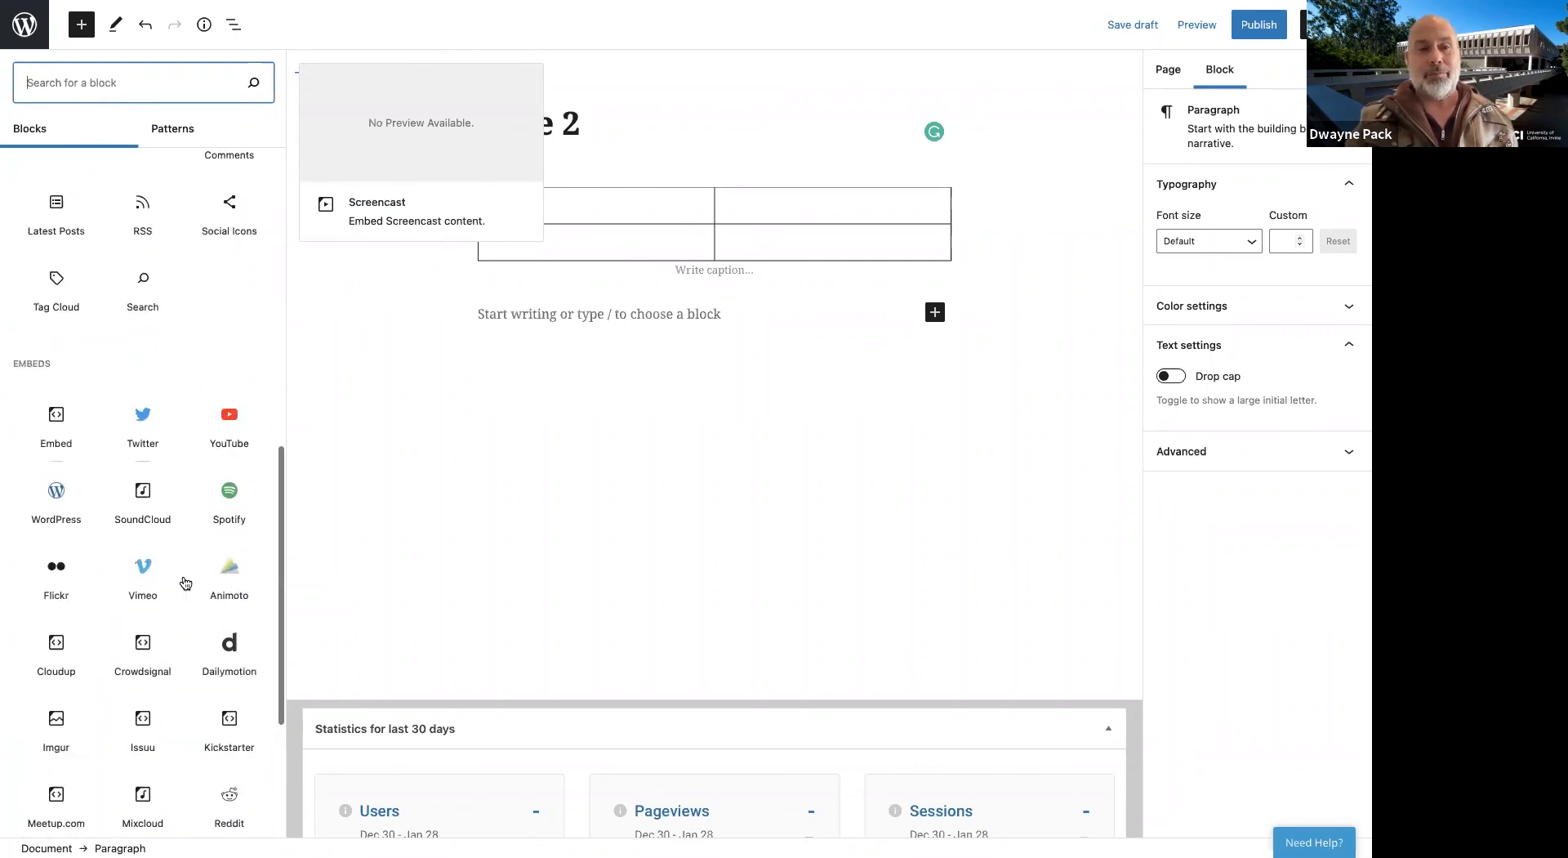
{"action": "scroll", "coordinate": [185, 581], "scroll_direction": "up", "scroll_amount": 12}
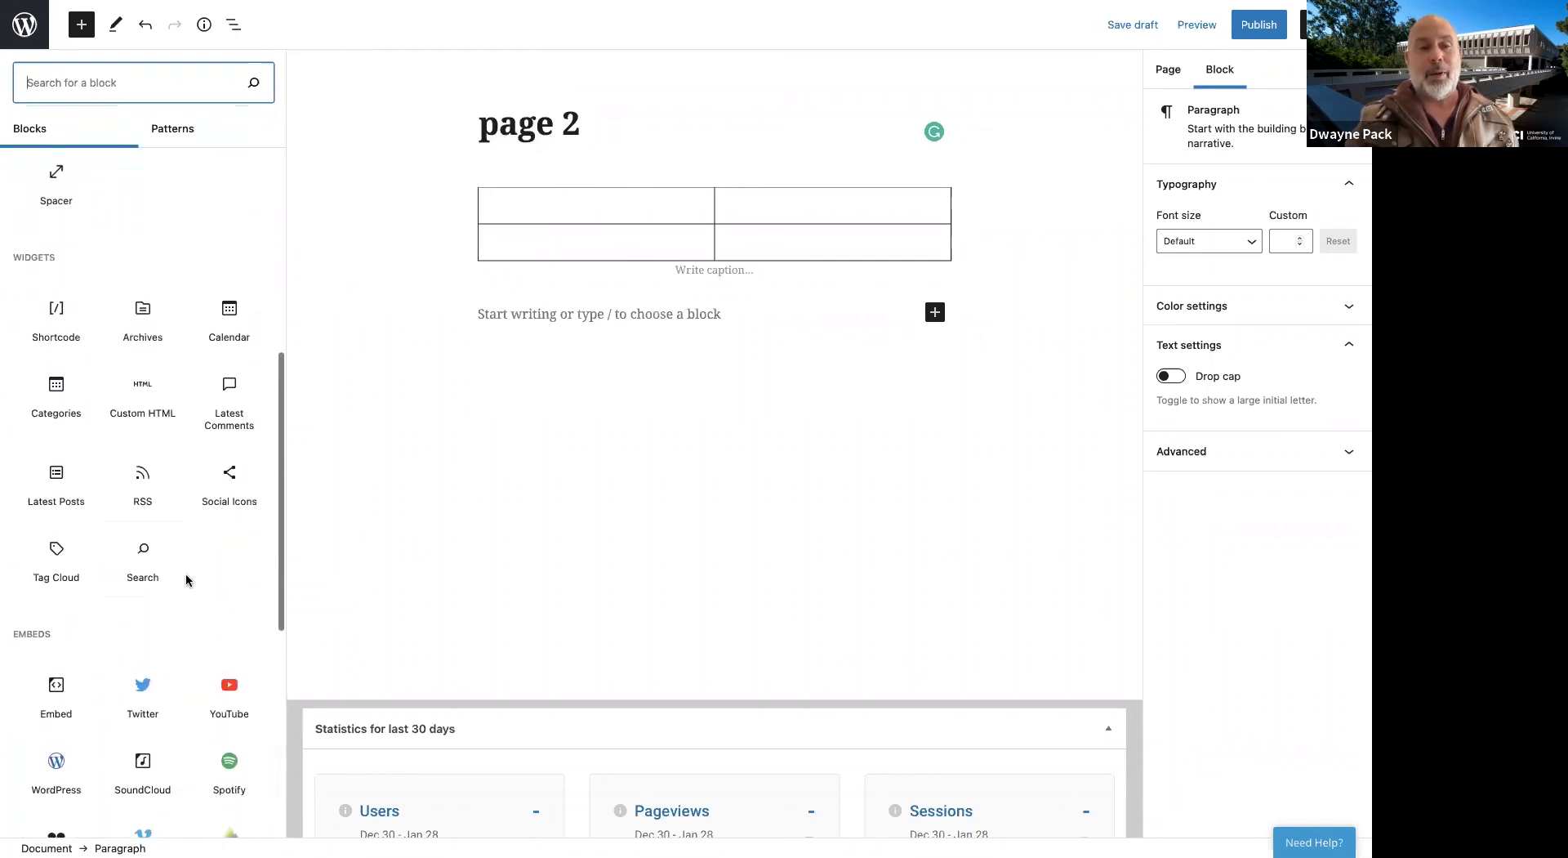
{"action": "scroll", "coordinate": [186, 581], "scroll_direction": "up", "scroll_amount": 5}
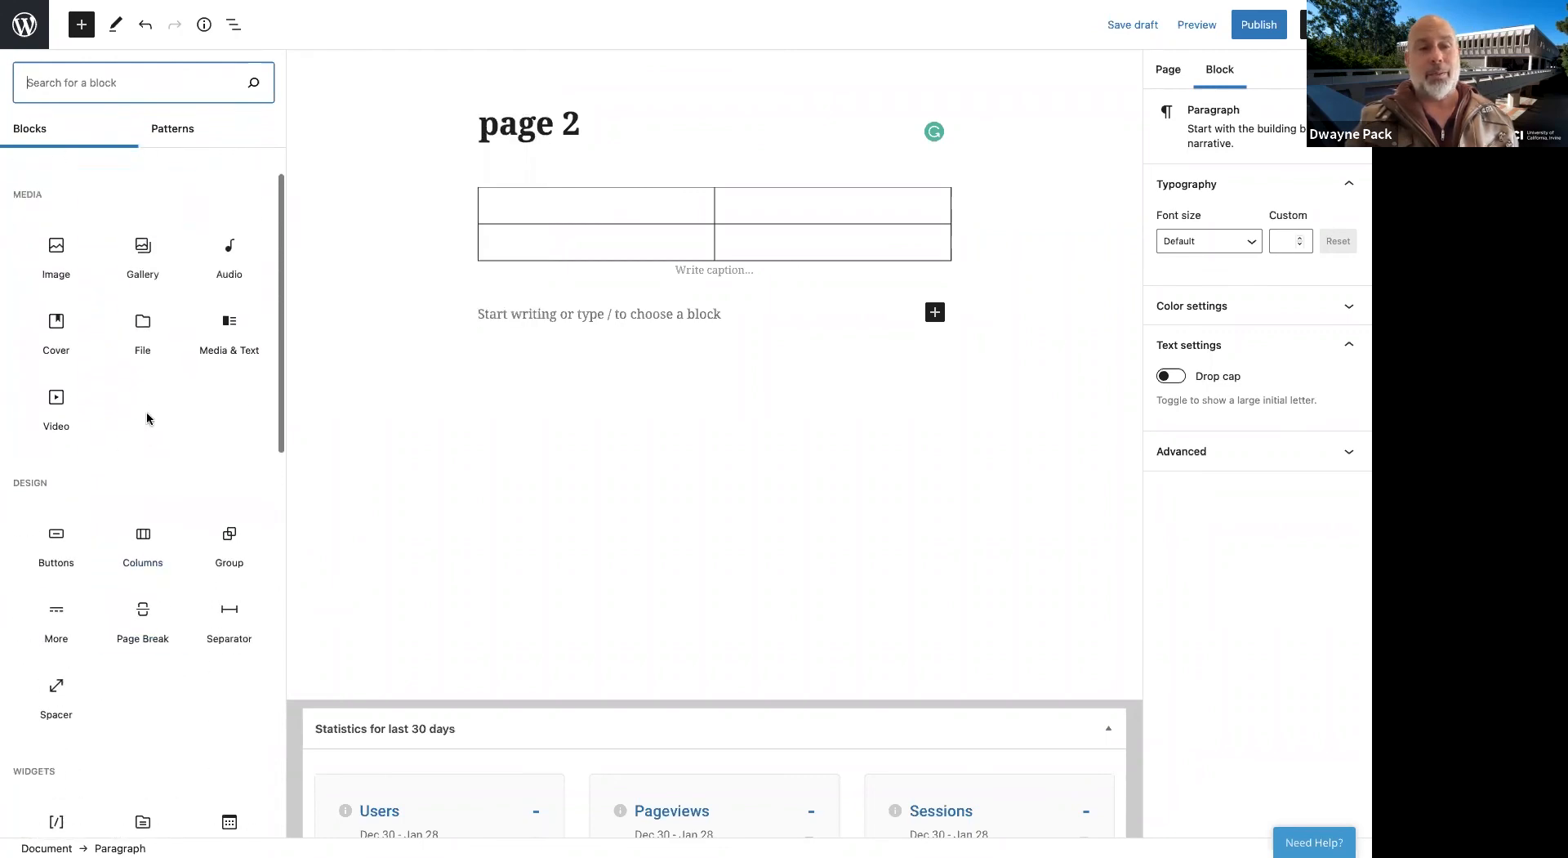
Insert an image block below the table using web-design_a4x9cv.jpg from the Media Library
{"action": "left_click", "coordinate": [58, 247]}
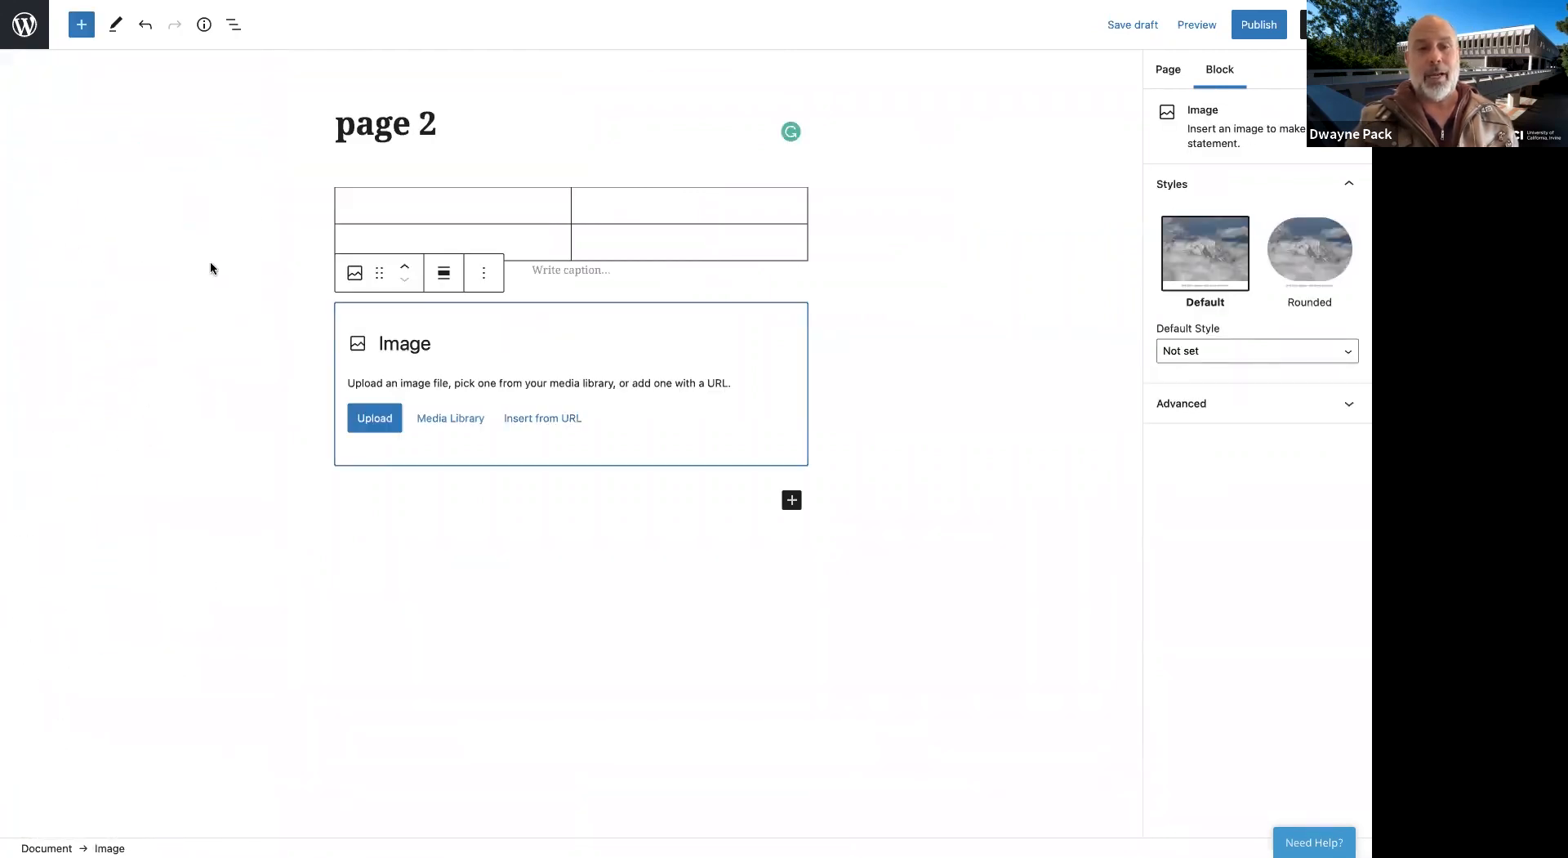
{"action": "left_click", "coordinate": [446, 421]}
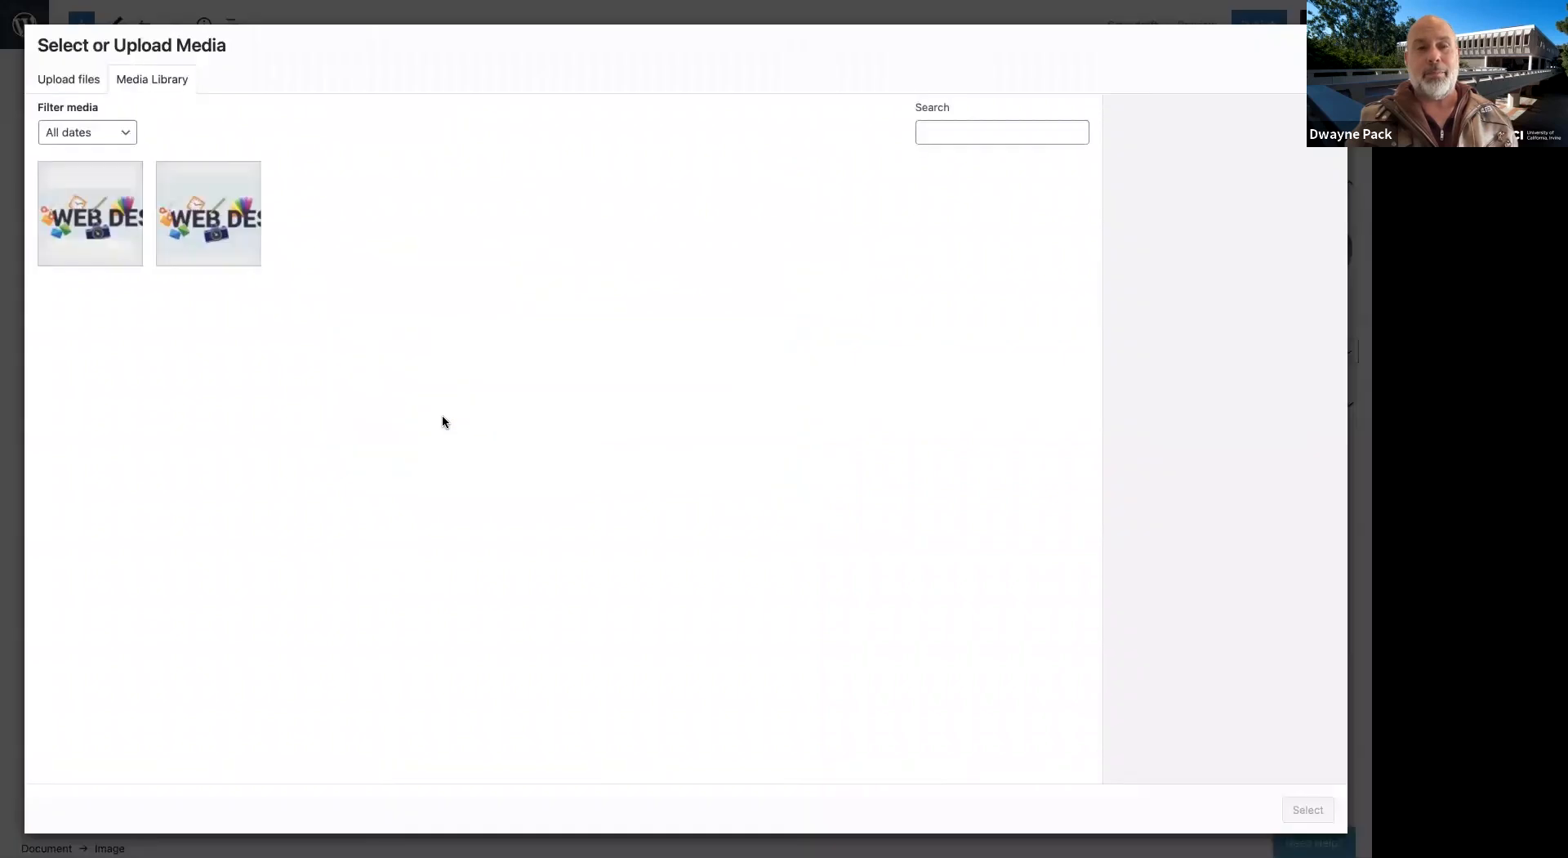
{"action": "left_click", "coordinate": [186, 217]}
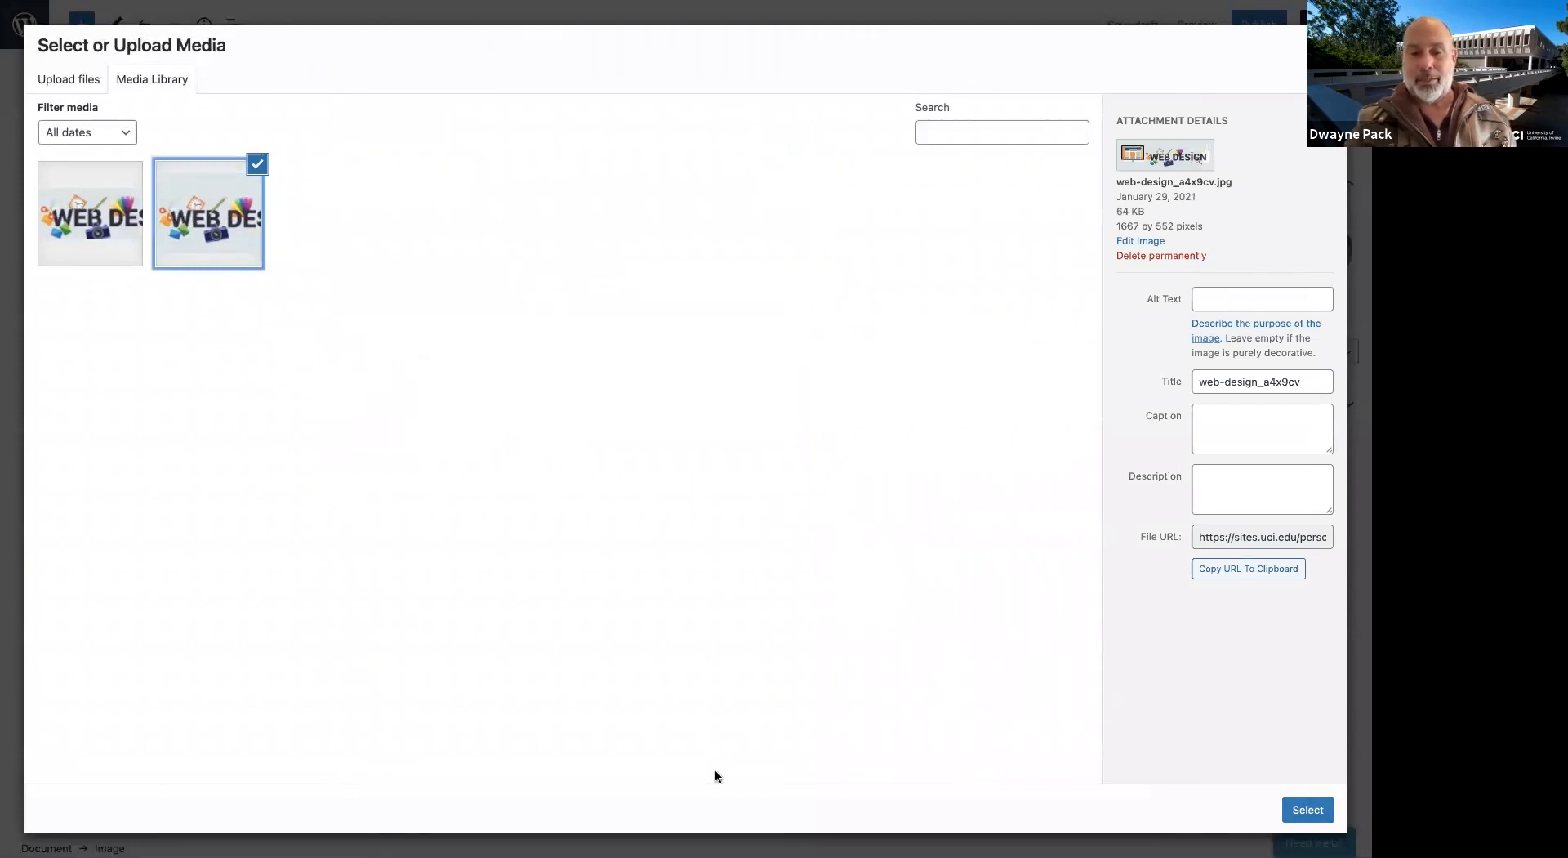
{"action": "left_click", "coordinate": [1306, 811]}
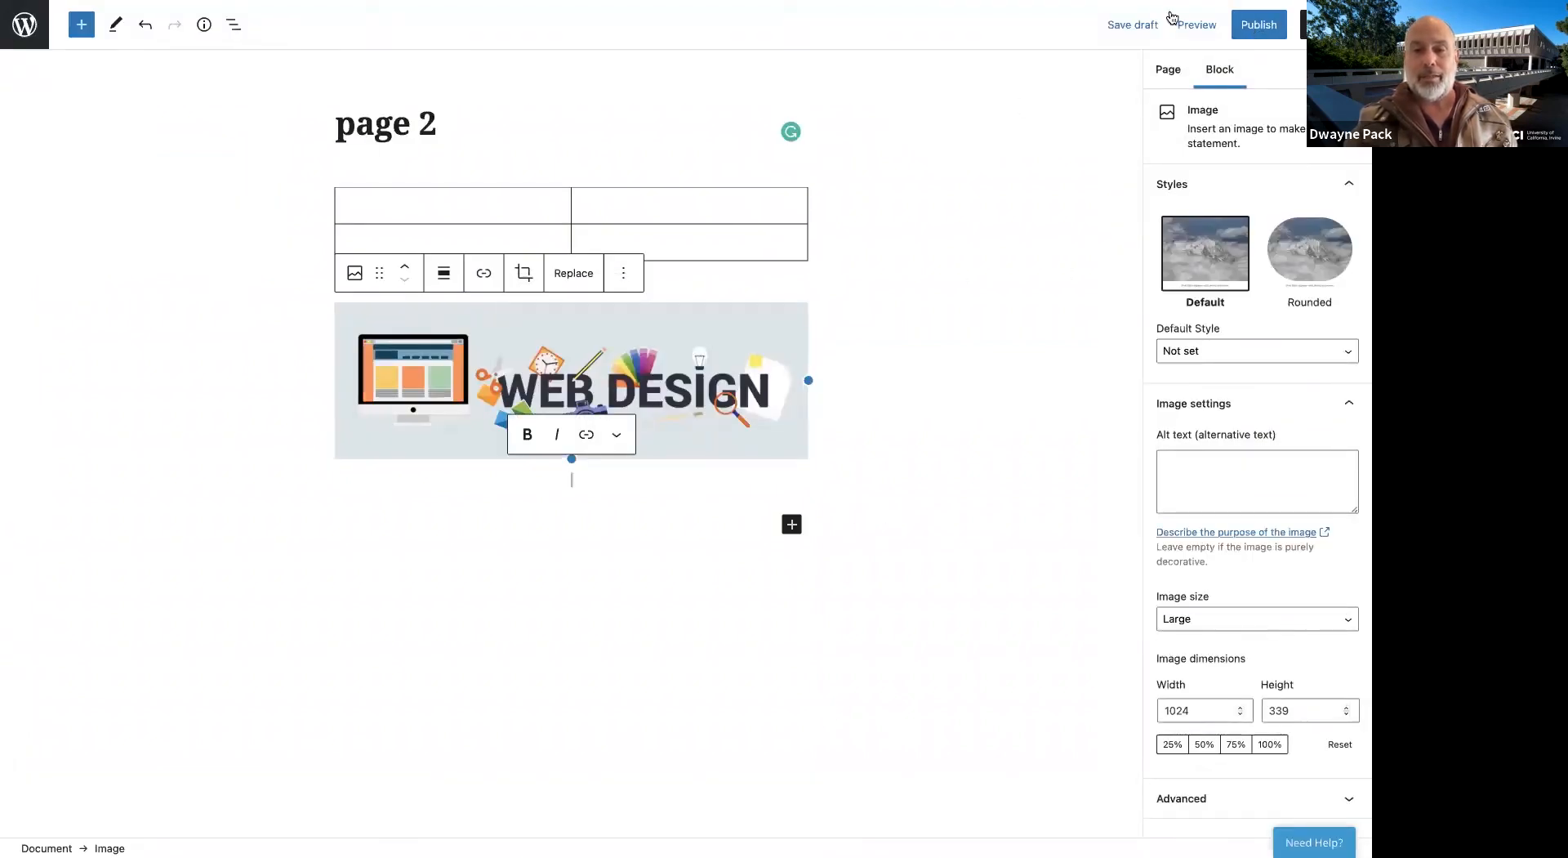
Give the Web Design image the Rounded style and set its image size to Medium
{"action": "left_click", "coordinate": [1298, 254]}
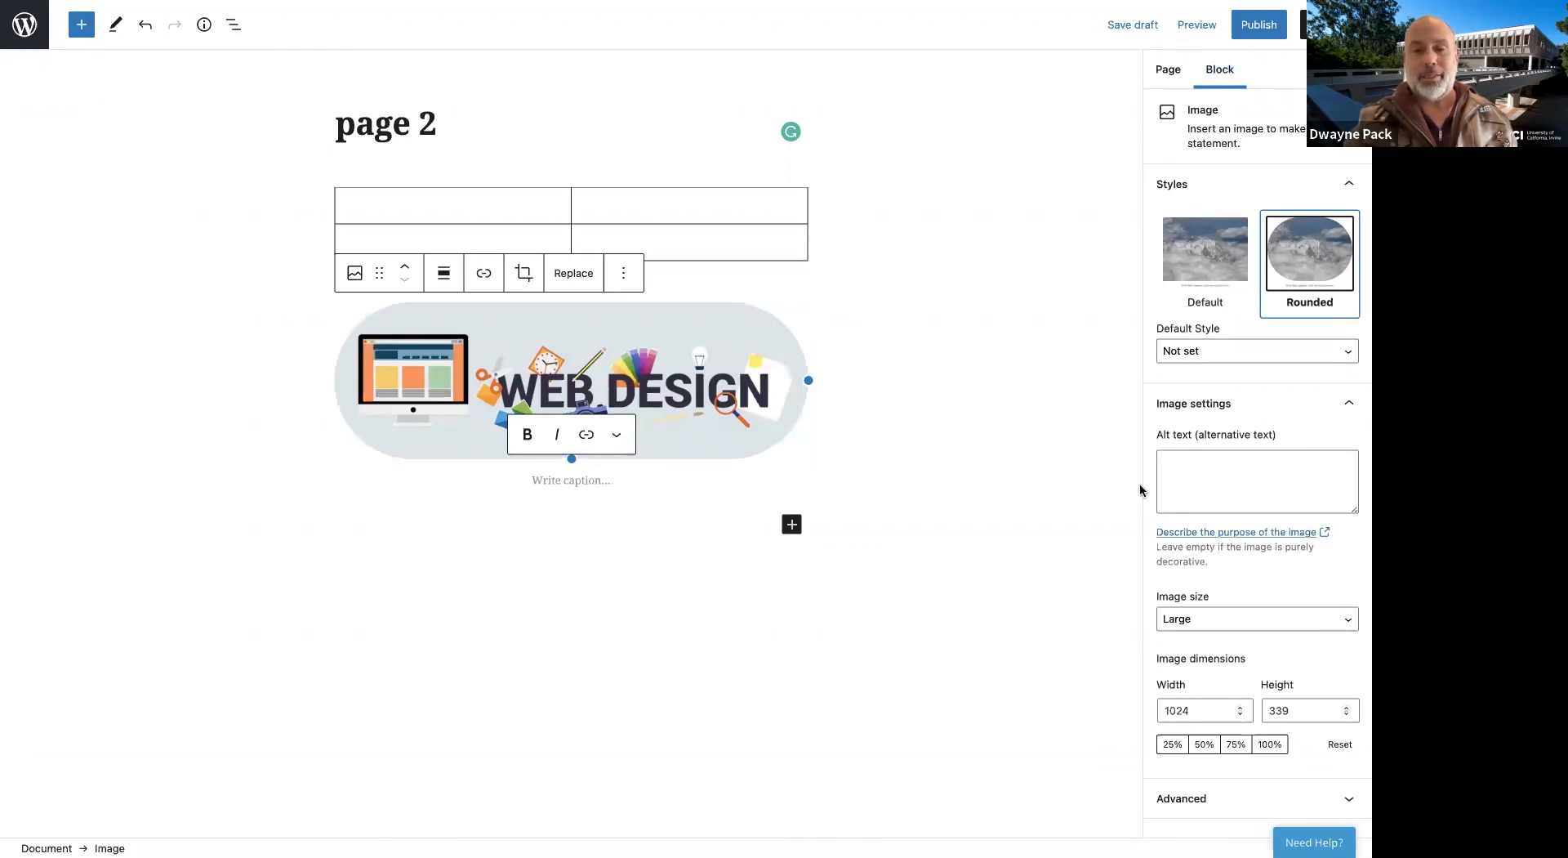
{"action": "left_click", "coordinate": [1243, 619]}
{"action": "left_click", "coordinate": [1237, 597]}
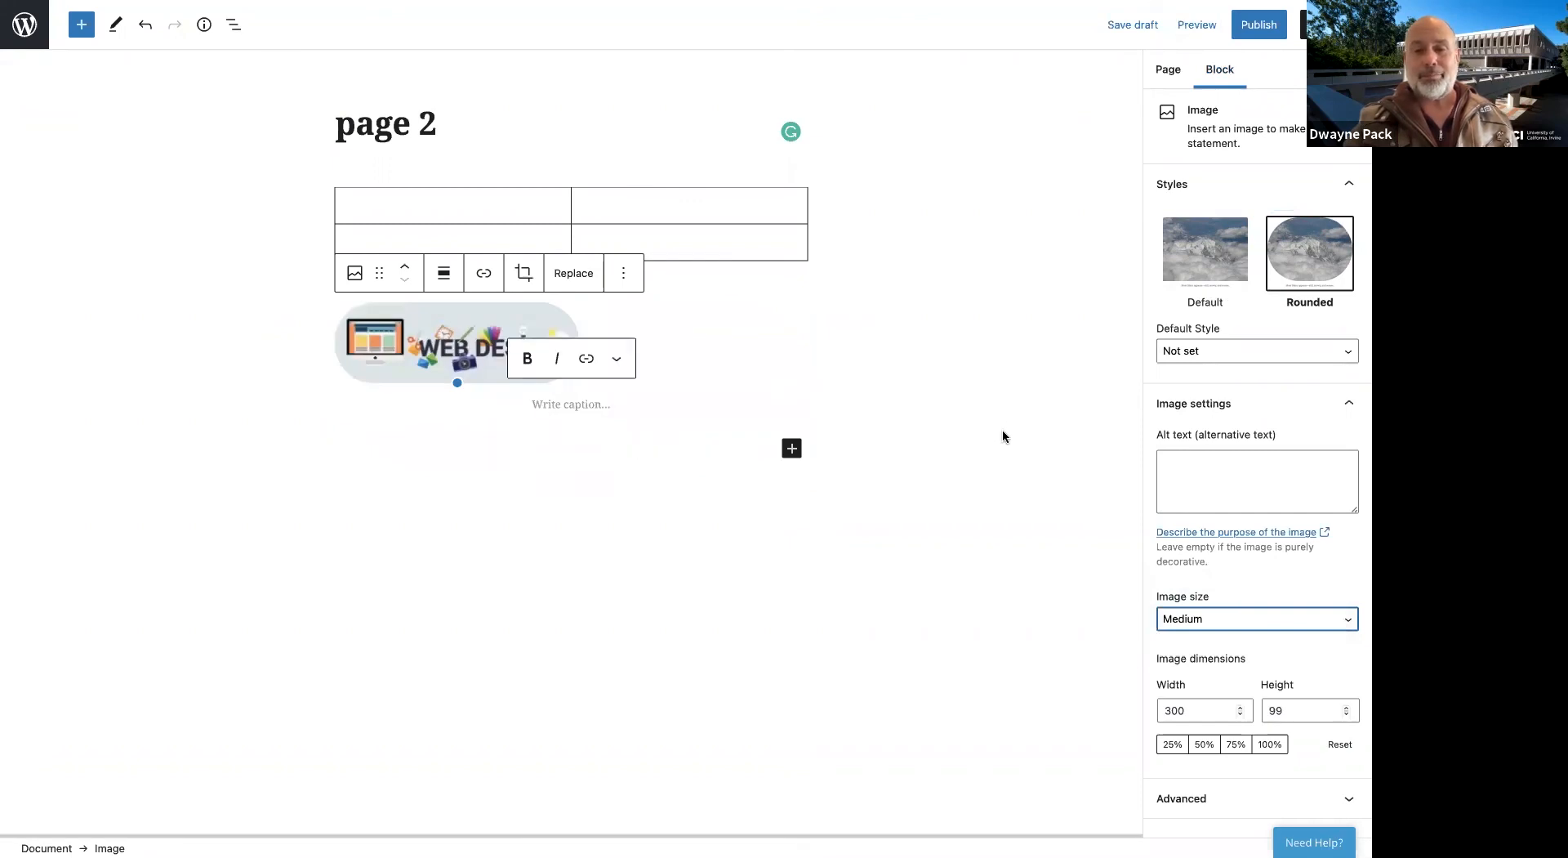
Publish page 2 and return from the editor to the list of all pages
{"action": "scroll", "coordinate": [1003, 428], "scroll_direction": "down", "scroll_amount": 3}
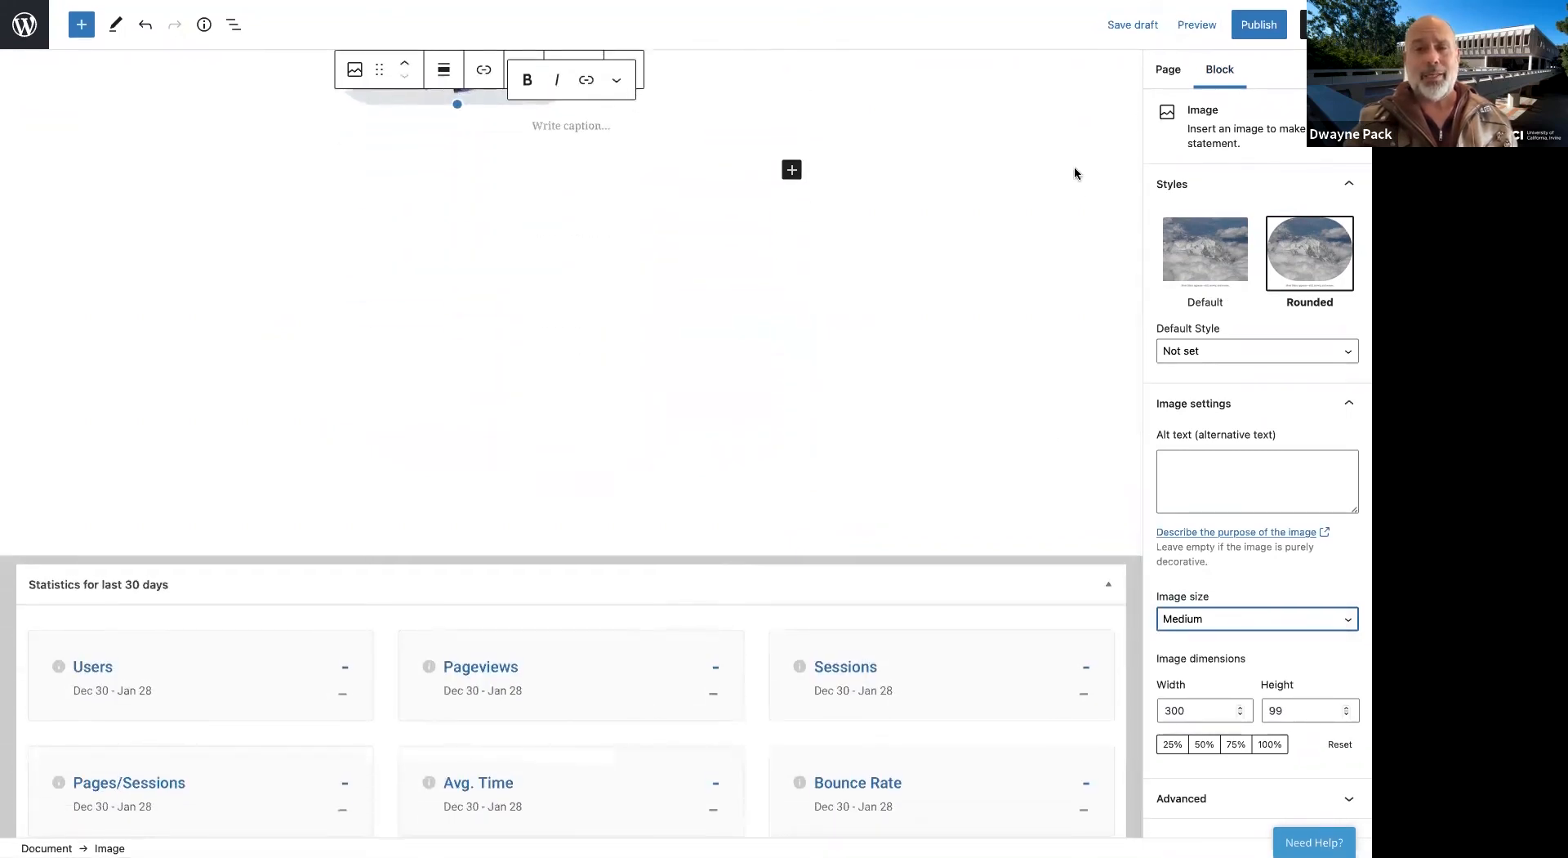
{"action": "left_click", "coordinate": [1254, 26]}
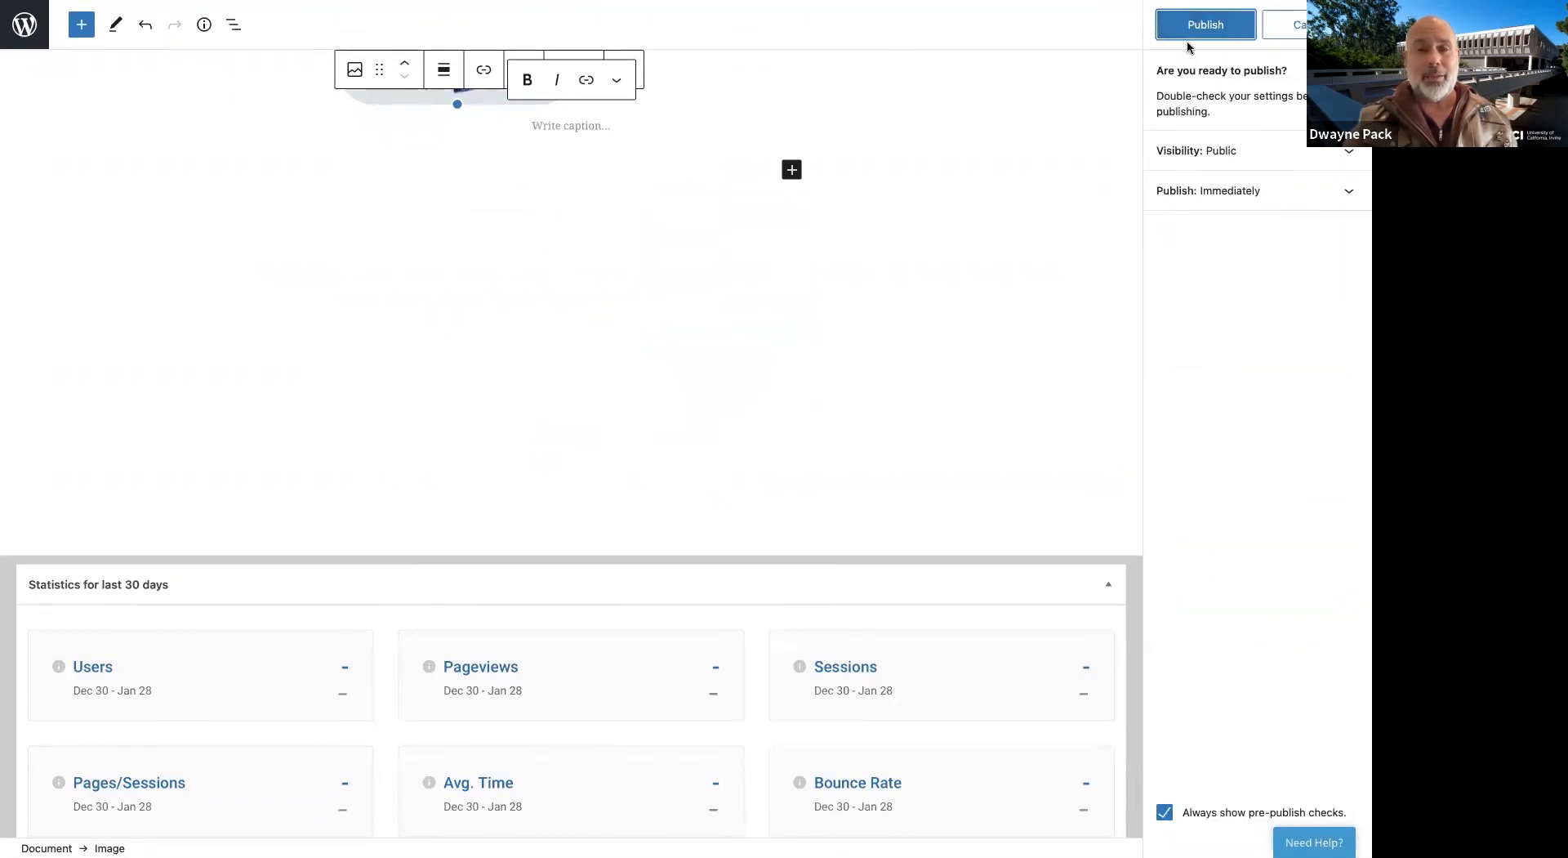
{"action": "left_click", "coordinate": [1206, 26]}
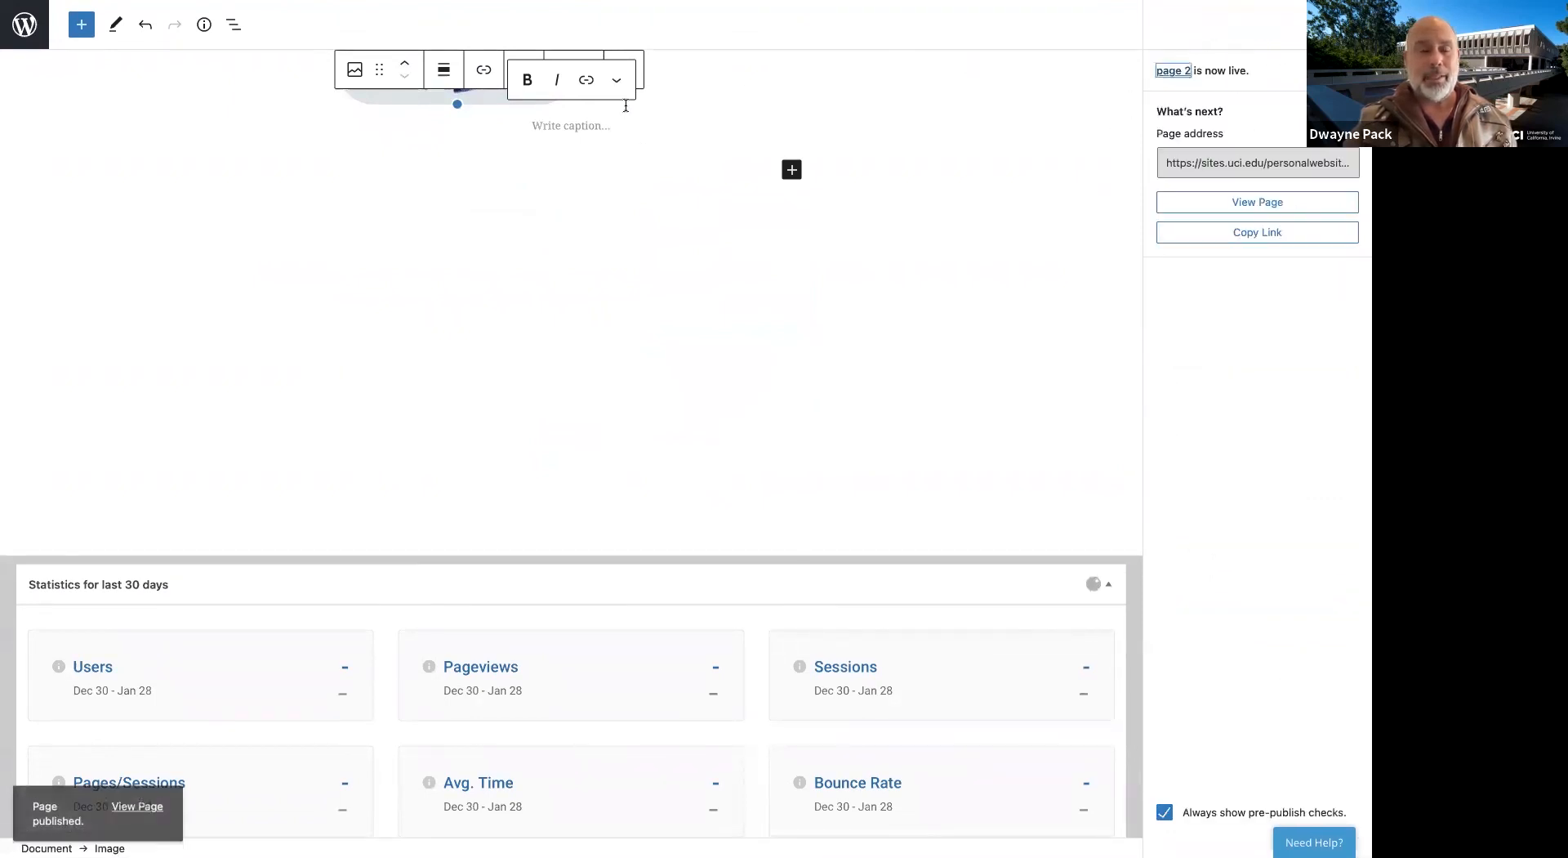
{"action": "scroll", "coordinate": [890, 237], "scroll_direction": "up", "scroll_amount": 3}
{"action": "scroll", "coordinate": [890, 237], "scroll_direction": "up", "scroll_amount": 1}
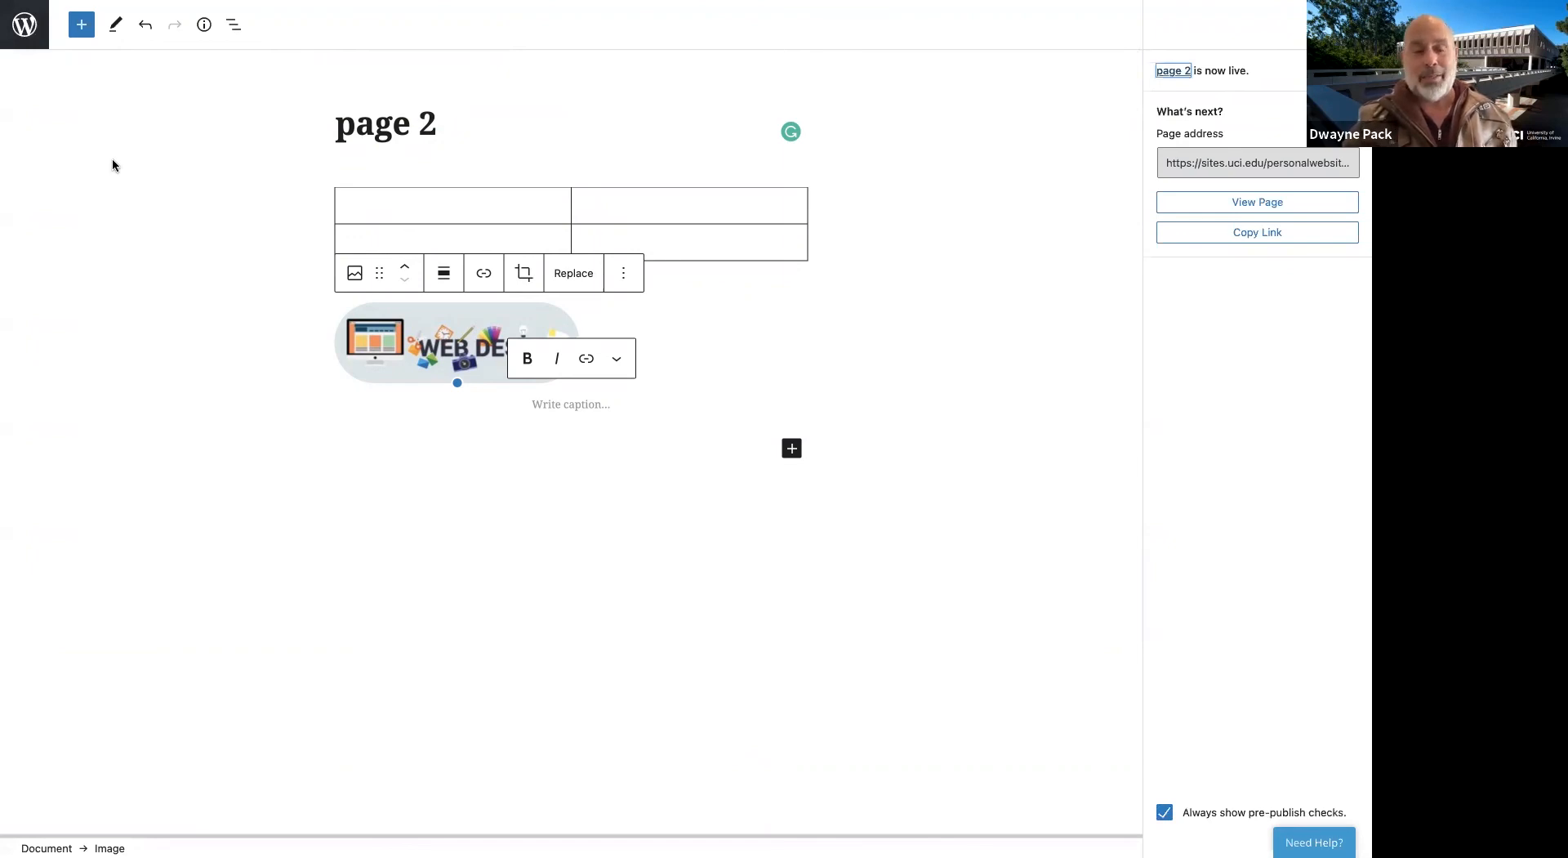
{"action": "left_click", "coordinate": [27, 33]}
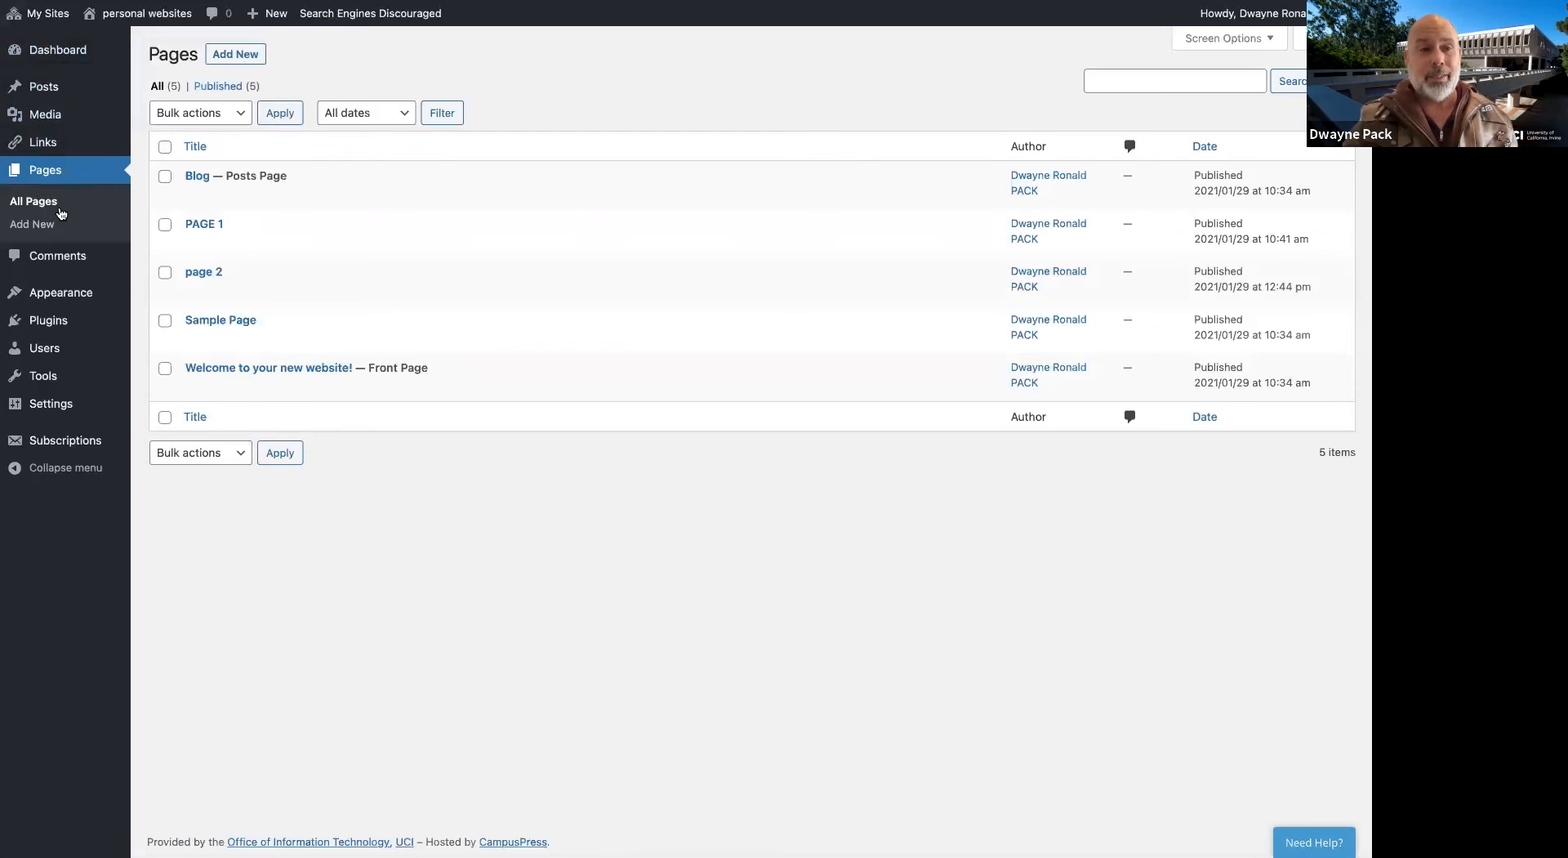
Look through the full gallery of available themes, from the active Neighborly theme to WPstart and back
{"action": "mouse_move", "coordinate": [62, 292]}
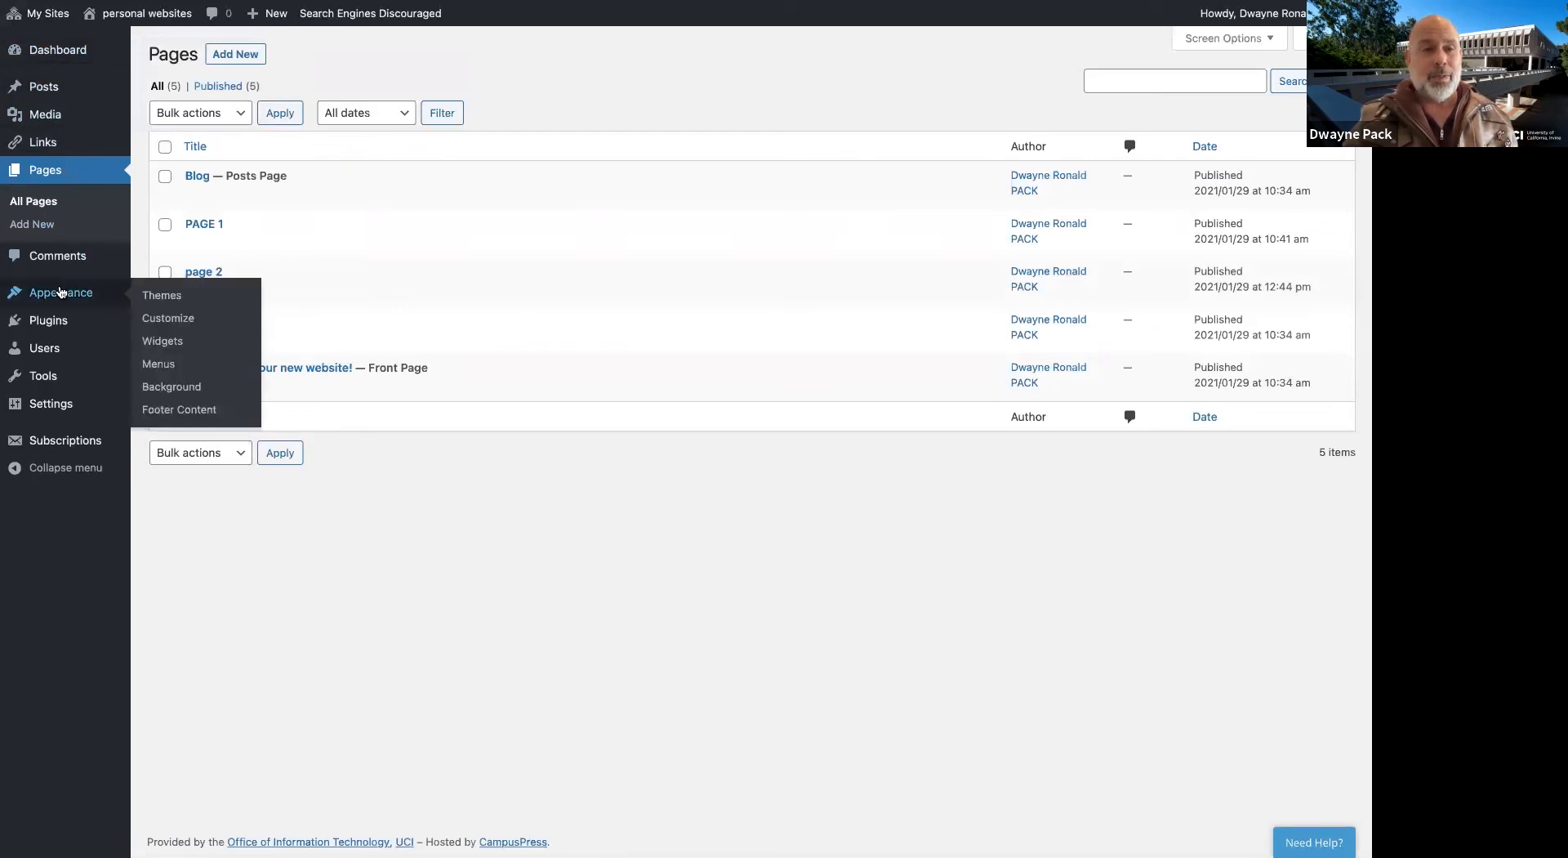
{"action": "left_click", "coordinate": [190, 300]}
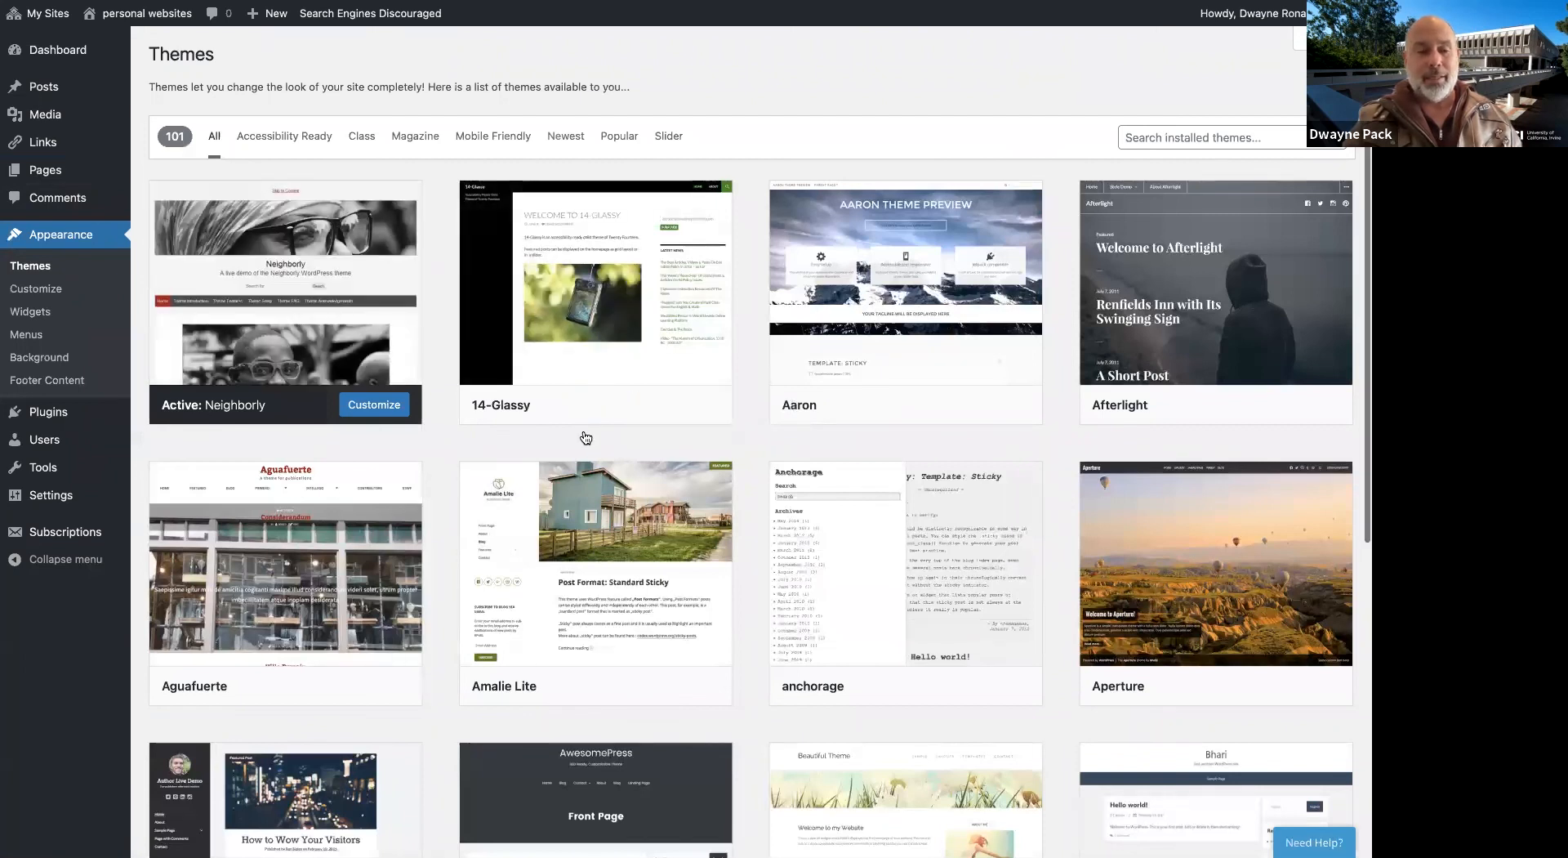
{"action": "scroll", "coordinate": [585, 438], "scroll_direction": "down", "scroll_amount": 5}
{"action": "scroll", "coordinate": [585, 431], "scroll_direction": "down", "scroll_amount": 5}
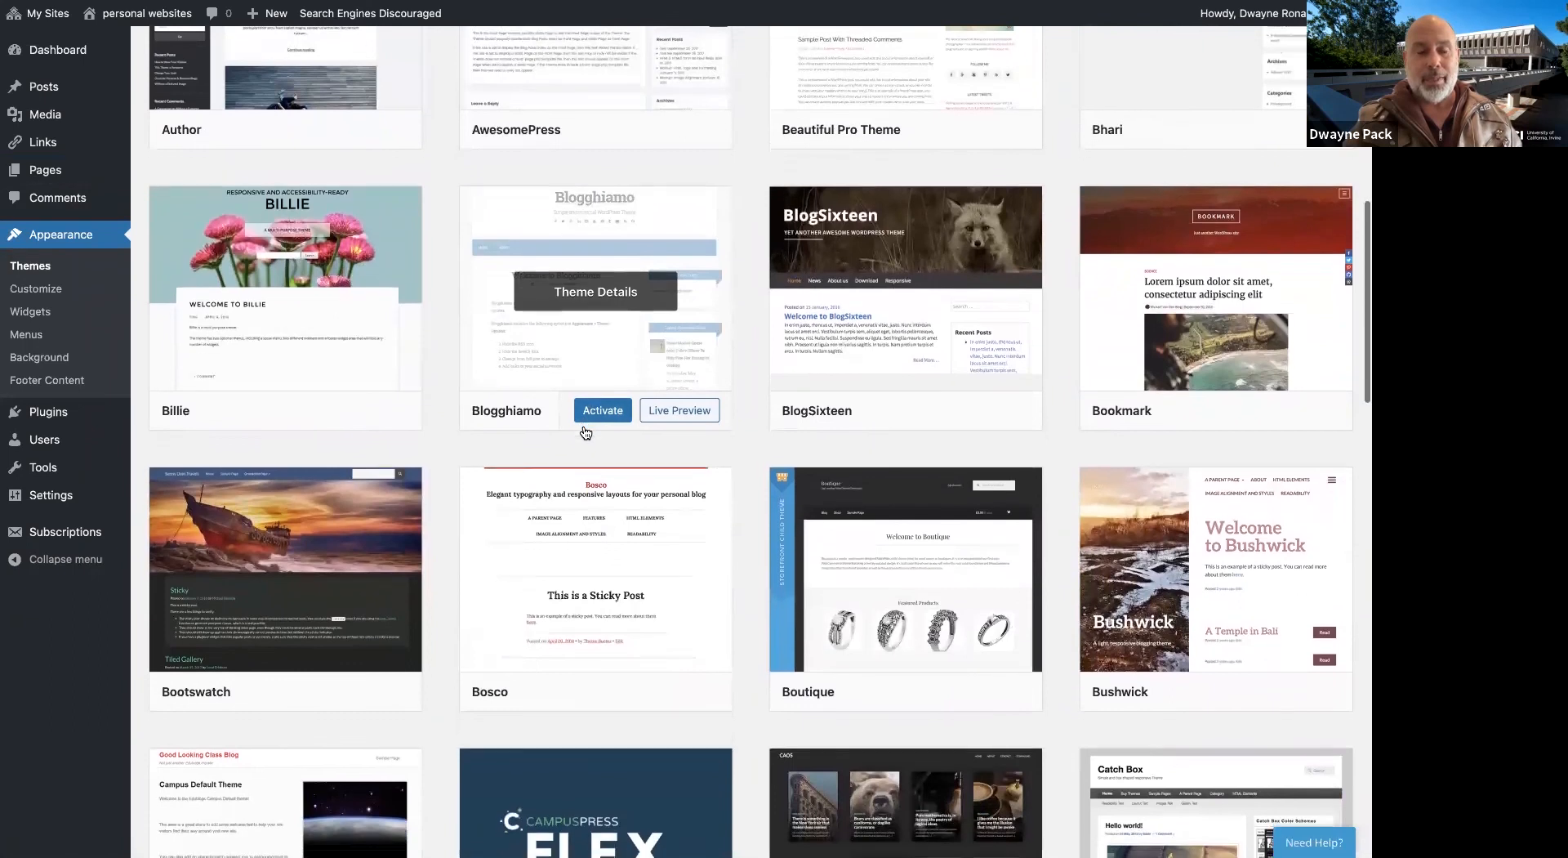
{"action": "scroll", "coordinate": [585, 433], "scroll_direction": "down", "scroll_amount": 5}
{"action": "scroll", "coordinate": [585, 432], "scroll_direction": "down", "scroll_amount": 3}
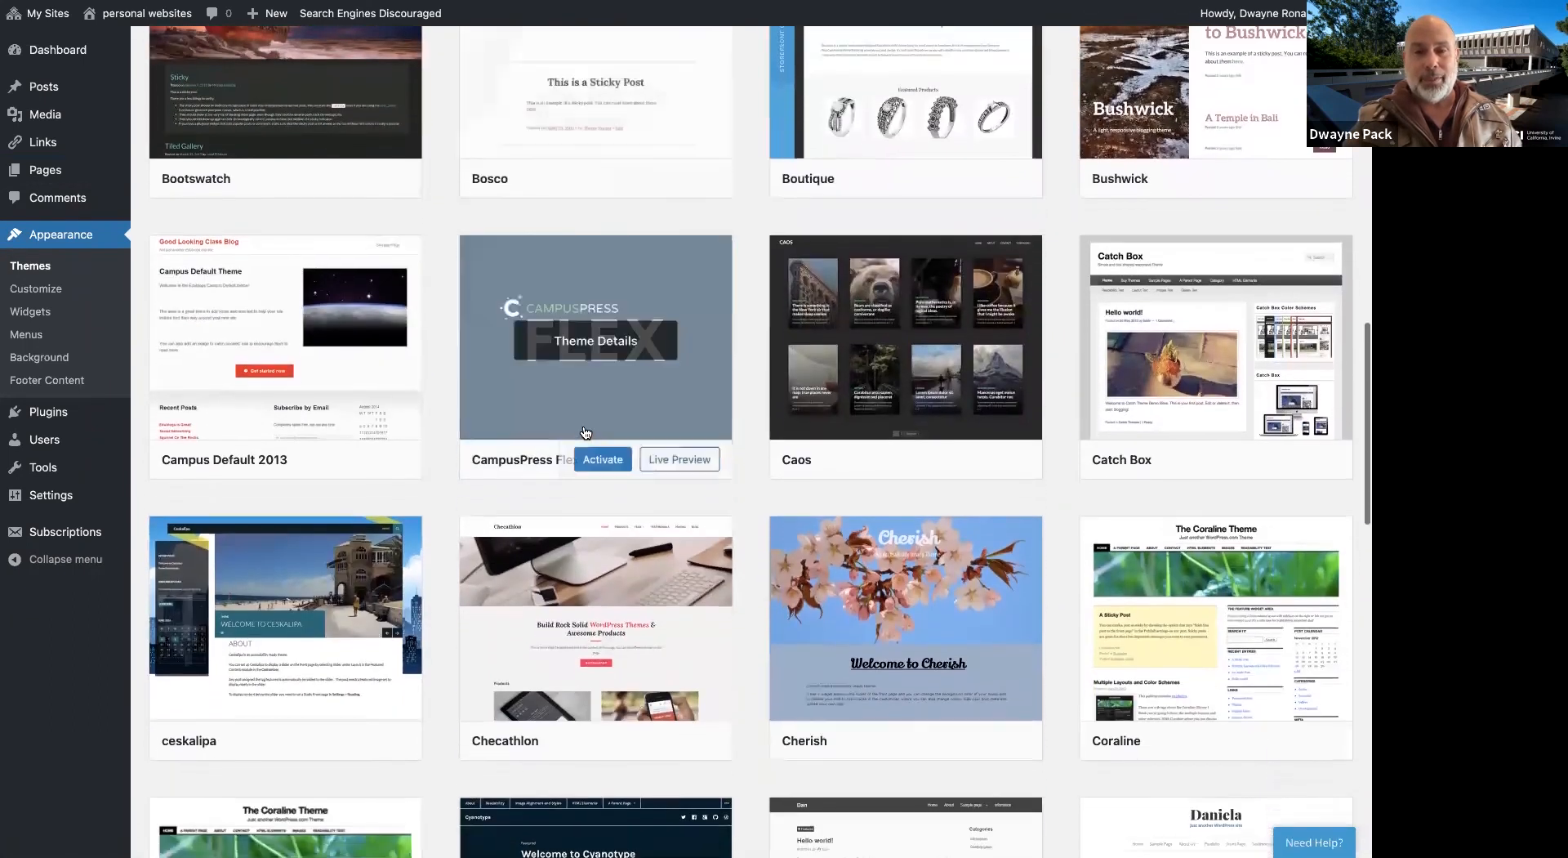
{"action": "scroll", "coordinate": [584, 432], "scroll_direction": "down", "scroll_amount": 6}
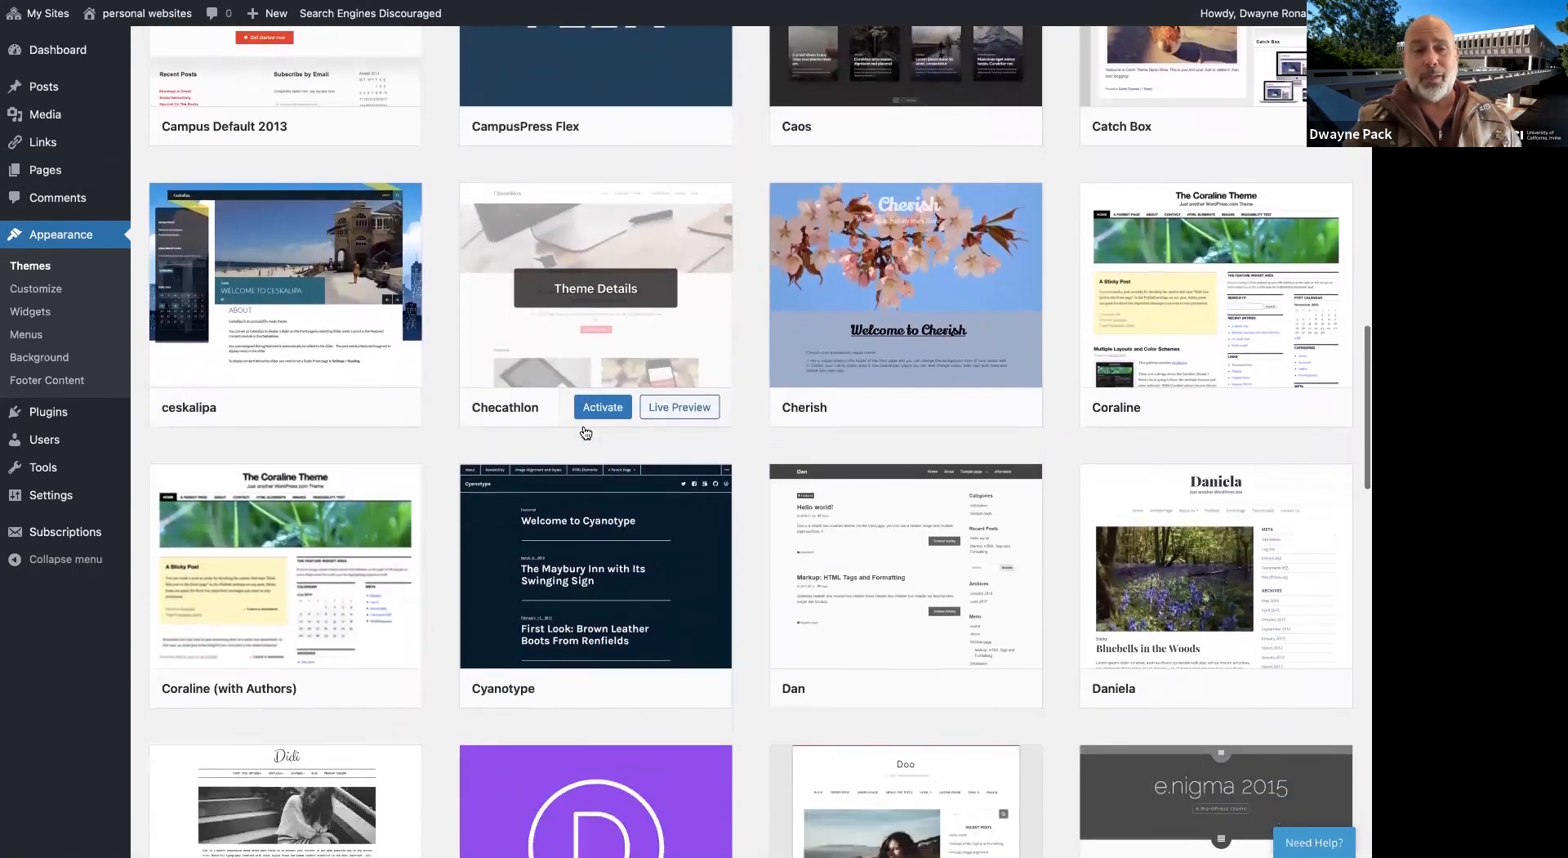
{"action": "scroll", "coordinate": [585, 432], "scroll_direction": "down", "scroll_amount": 7}
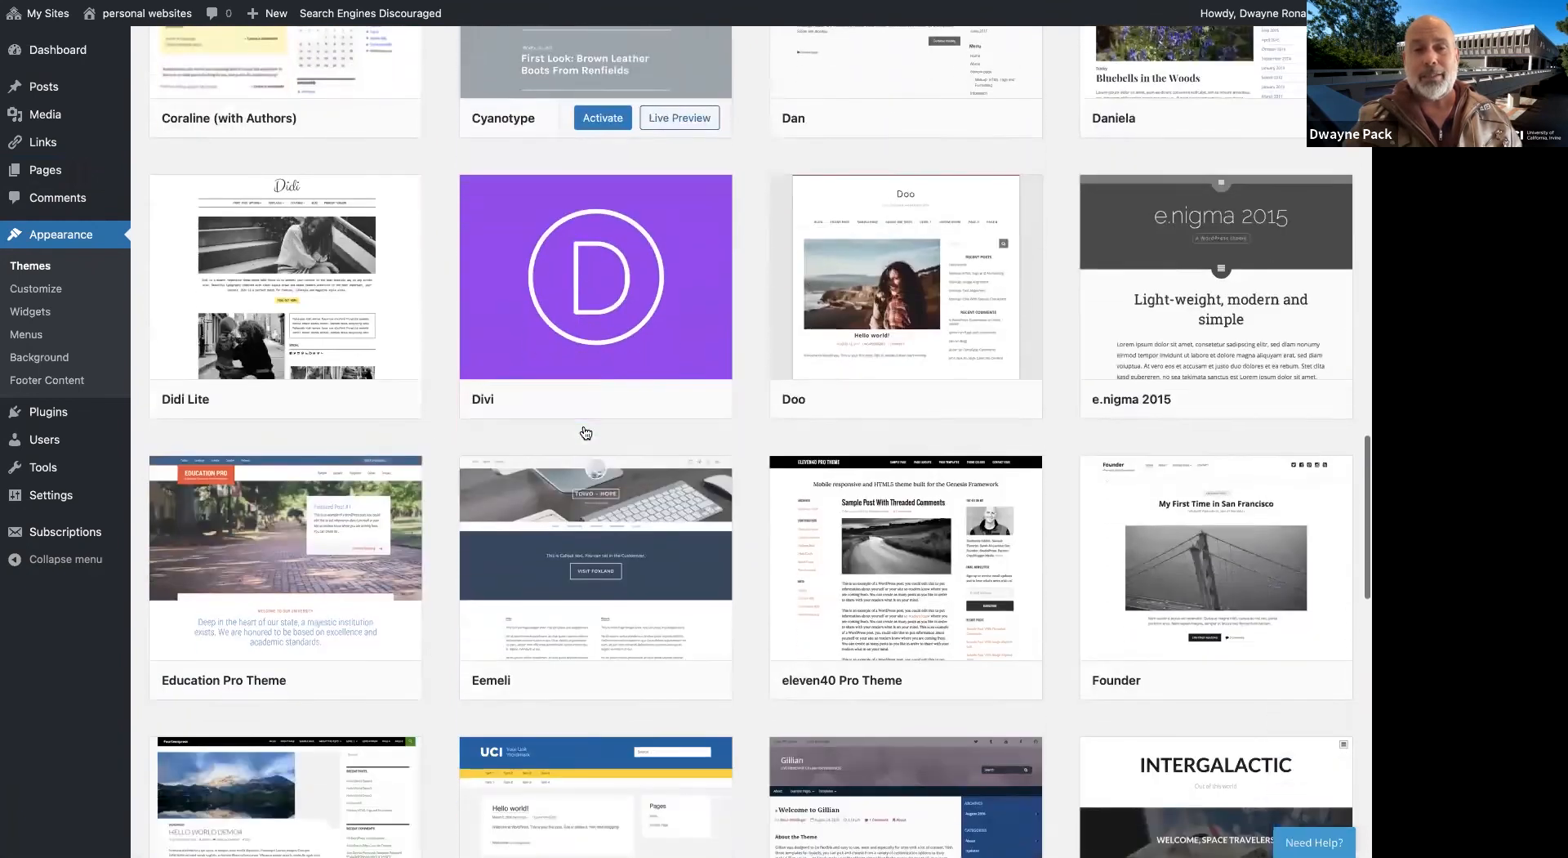
{"action": "scroll", "coordinate": [584, 432], "scroll_direction": "down", "scroll_amount": 6}
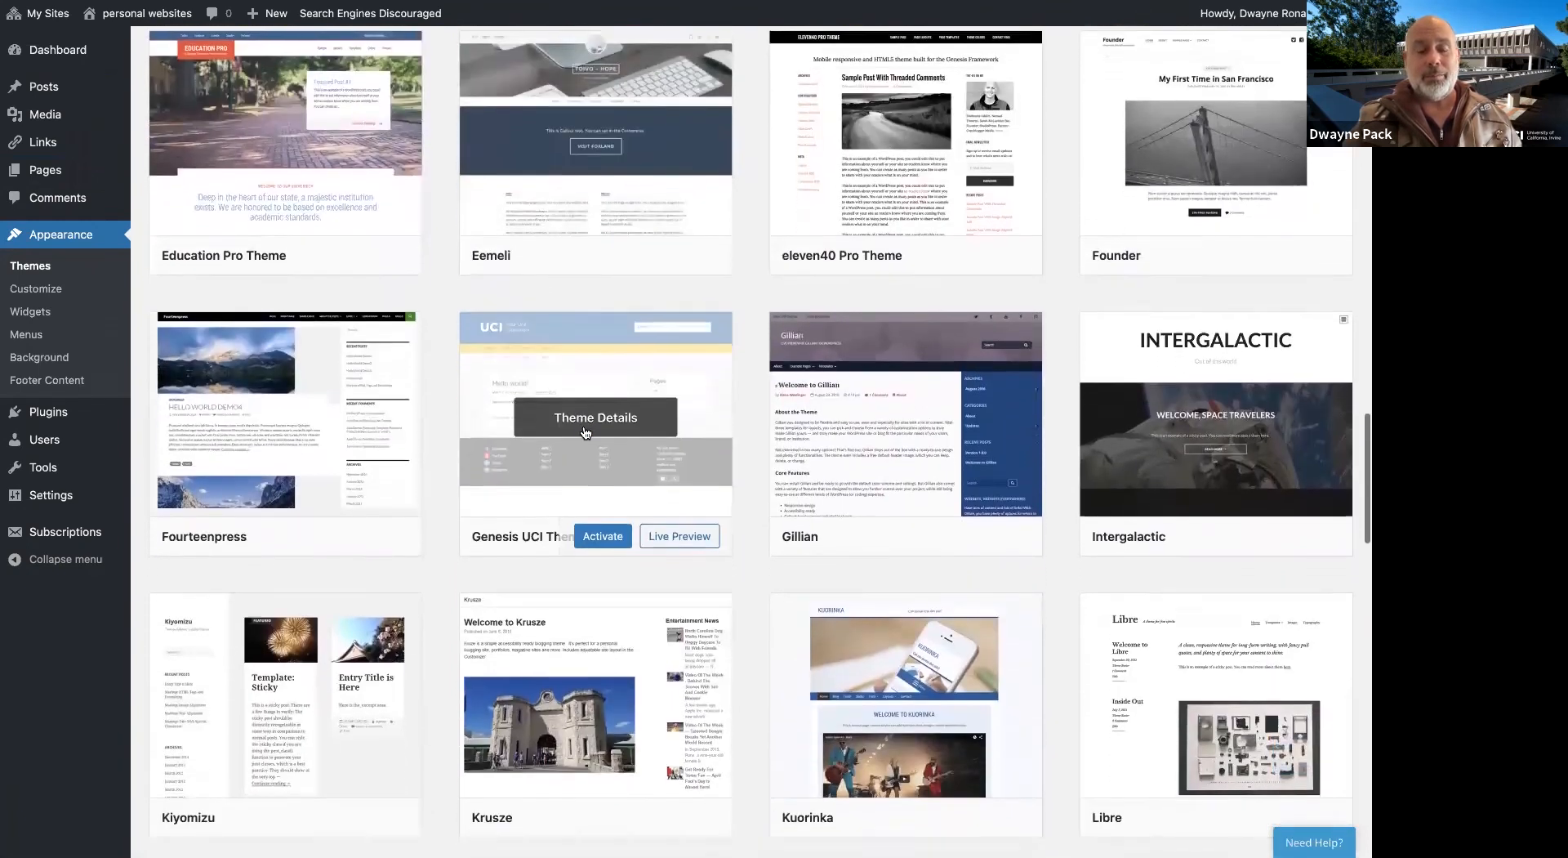
{"action": "scroll", "coordinate": [584, 432], "scroll_direction": "down", "scroll_amount": 6}
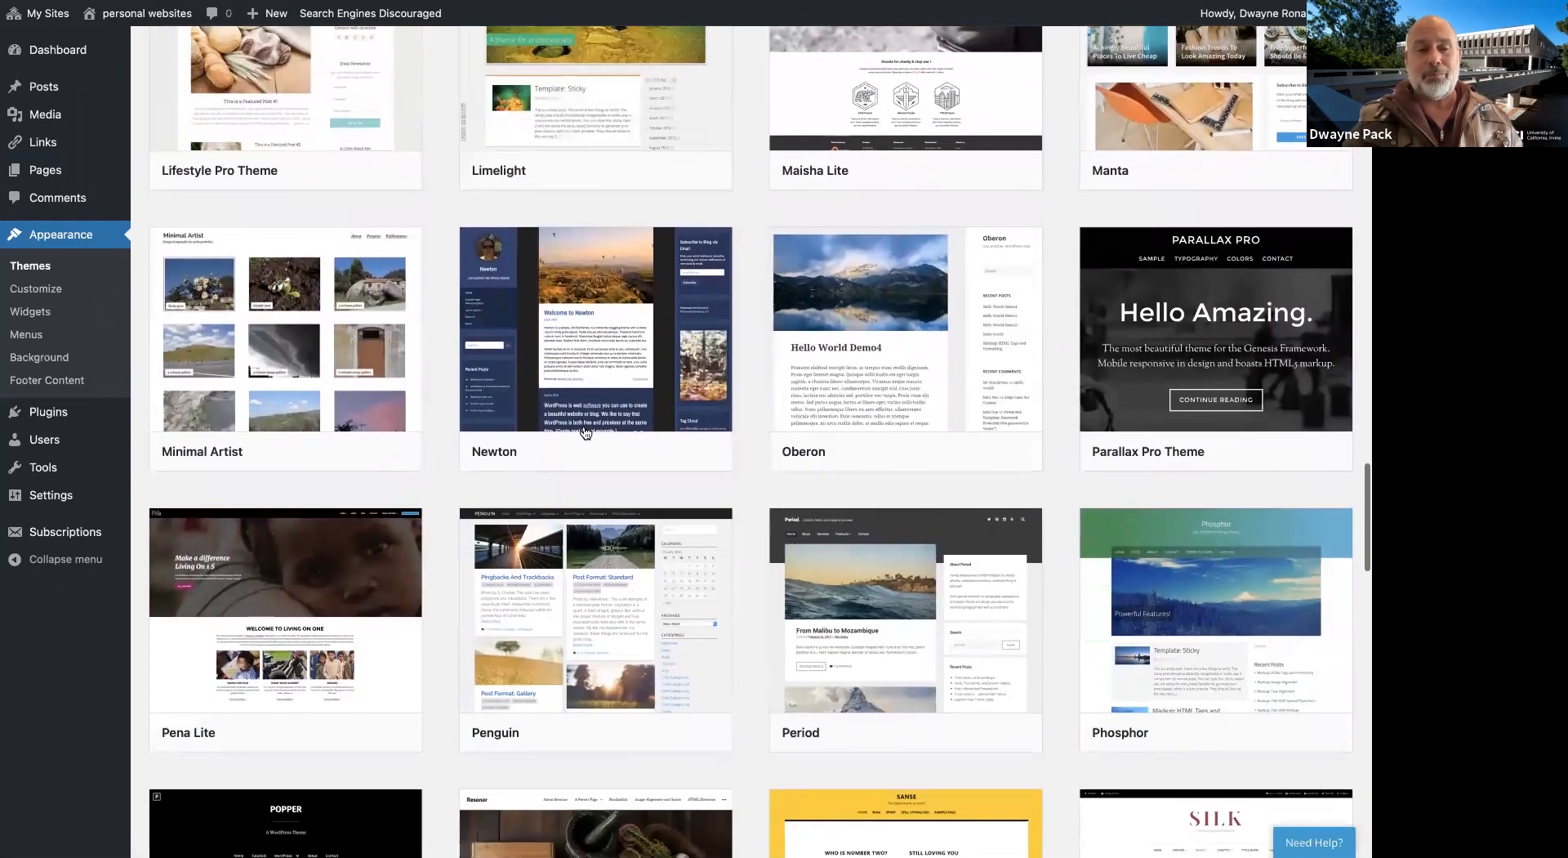
{"action": "scroll", "coordinate": [585, 432], "scroll_direction": "down", "scroll_amount": 5}
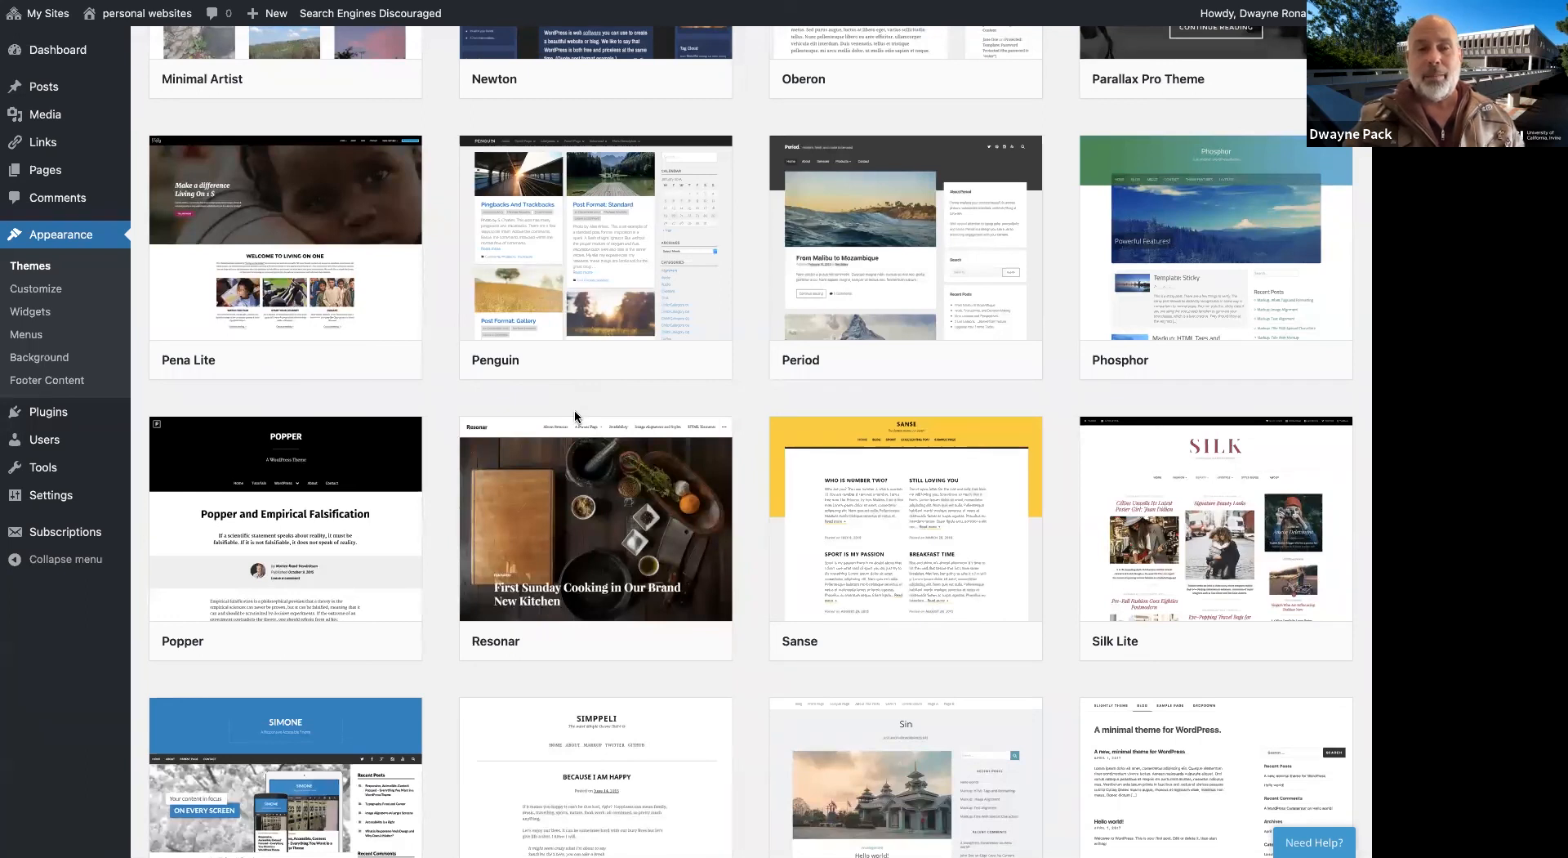
{"action": "scroll", "coordinate": [578, 416], "scroll_direction": "down", "scroll_amount": 4}
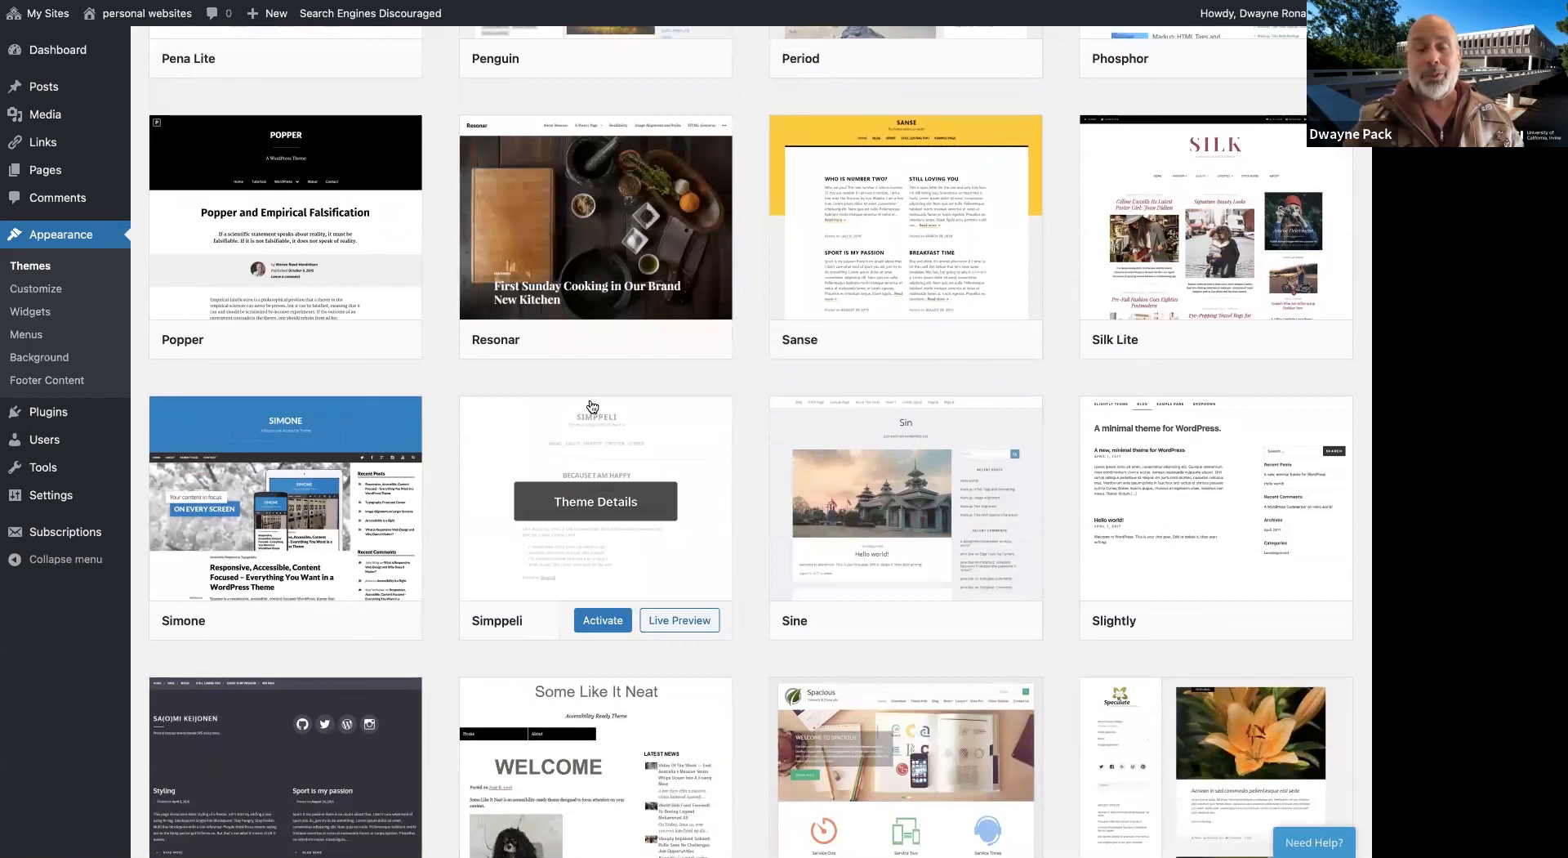
{"action": "scroll", "coordinate": [592, 406], "scroll_direction": "down", "scroll_amount": 8}
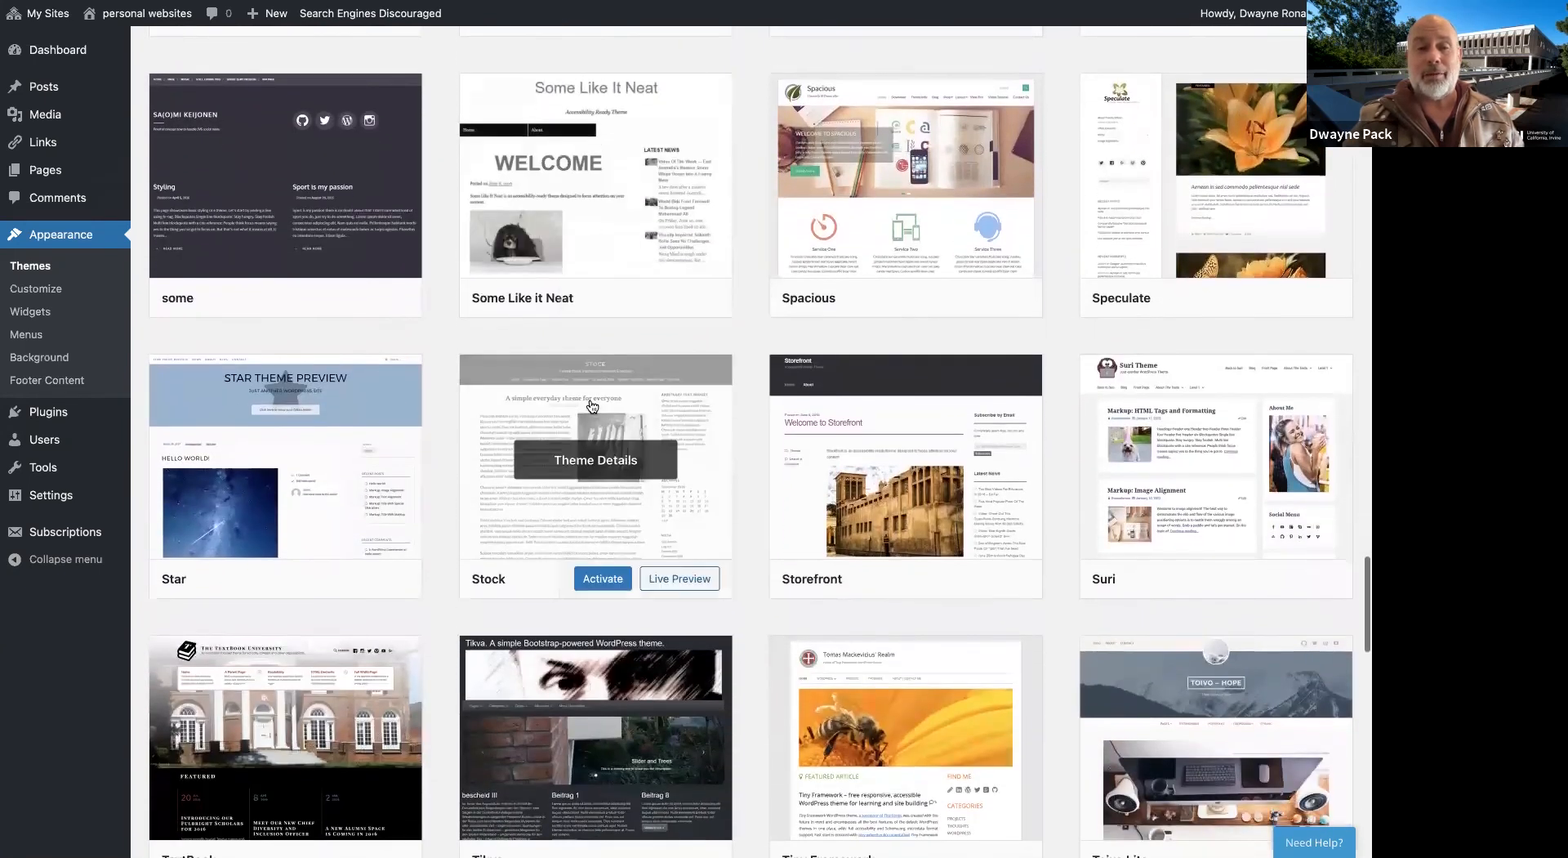
{"action": "scroll", "coordinate": [592, 406], "scroll_direction": "down", "scroll_amount": 7}
{"action": "scroll", "coordinate": [592, 406], "scroll_direction": "down", "scroll_amount": 1}
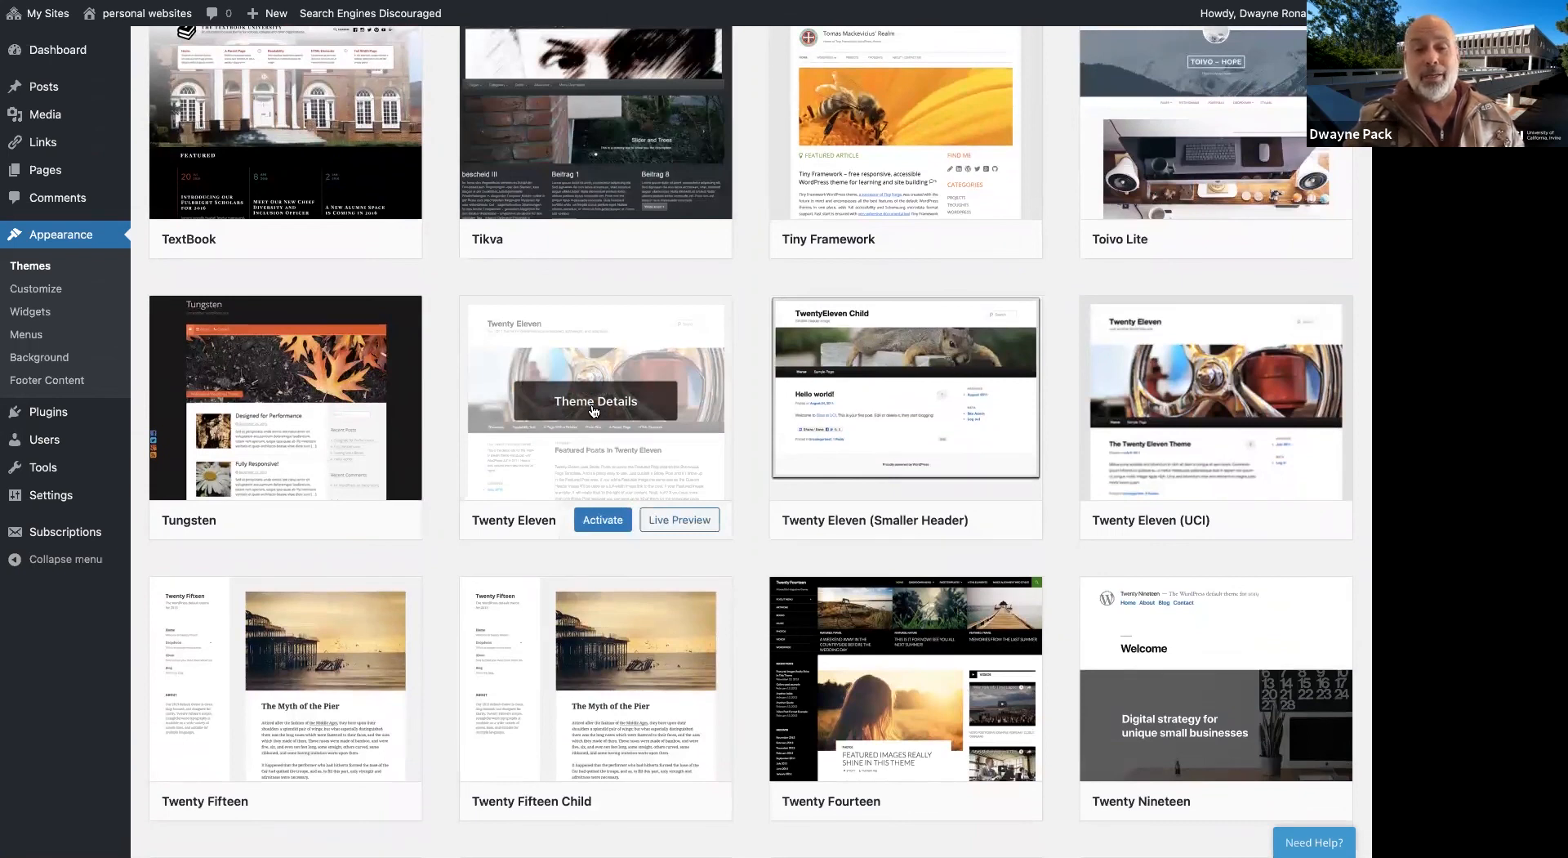
{"action": "scroll", "coordinate": [594, 411], "scroll_direction": "down", "scroll_amount": 5}
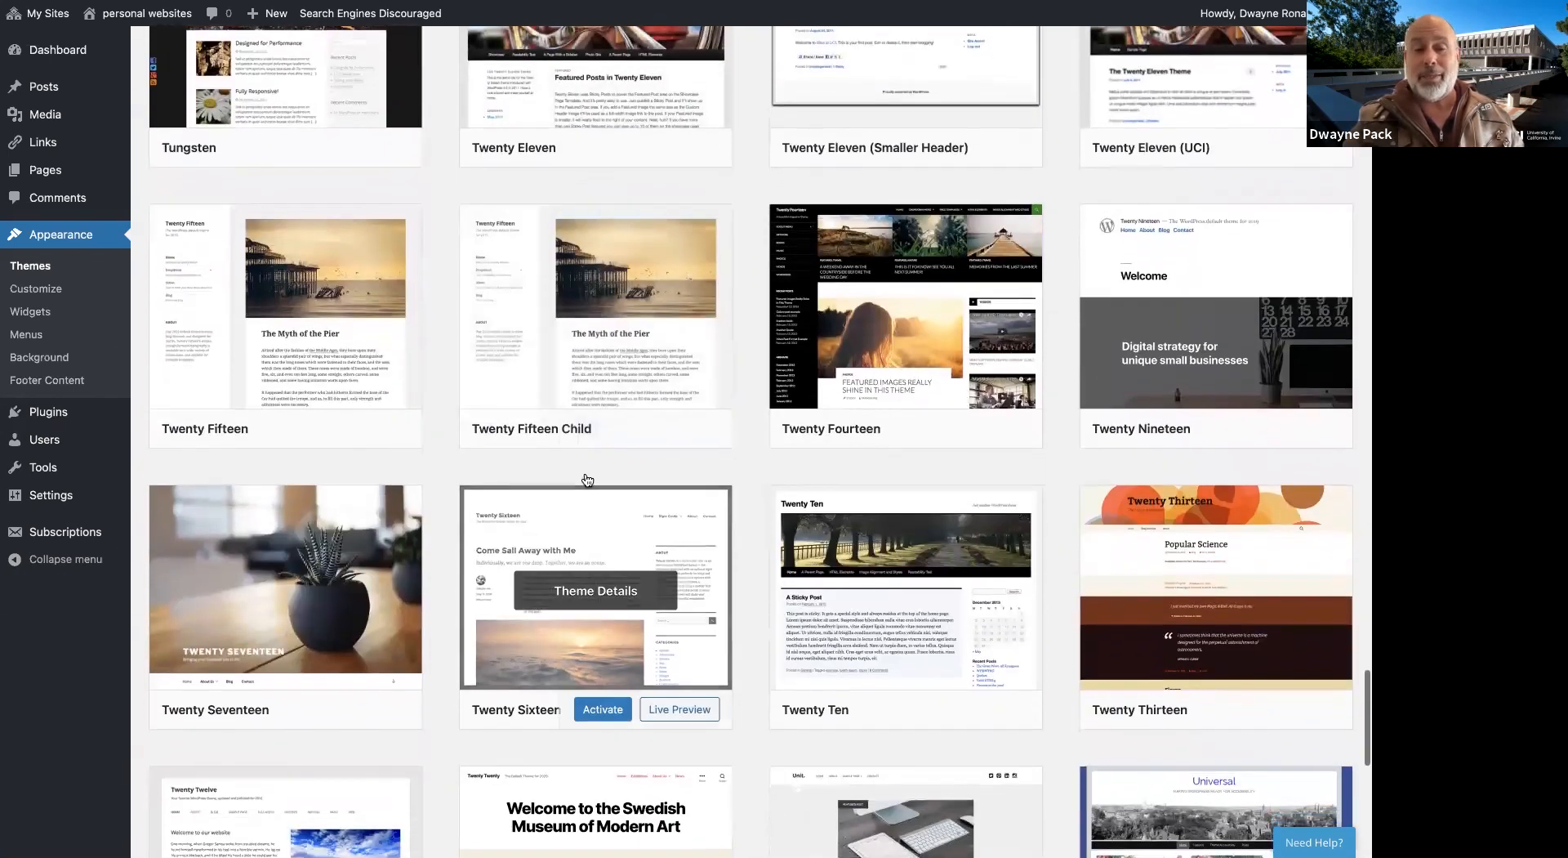
{"action": "scroll", "coordinate": [576, 499], "scroll_direction": "down", "scroll_amount": 4}
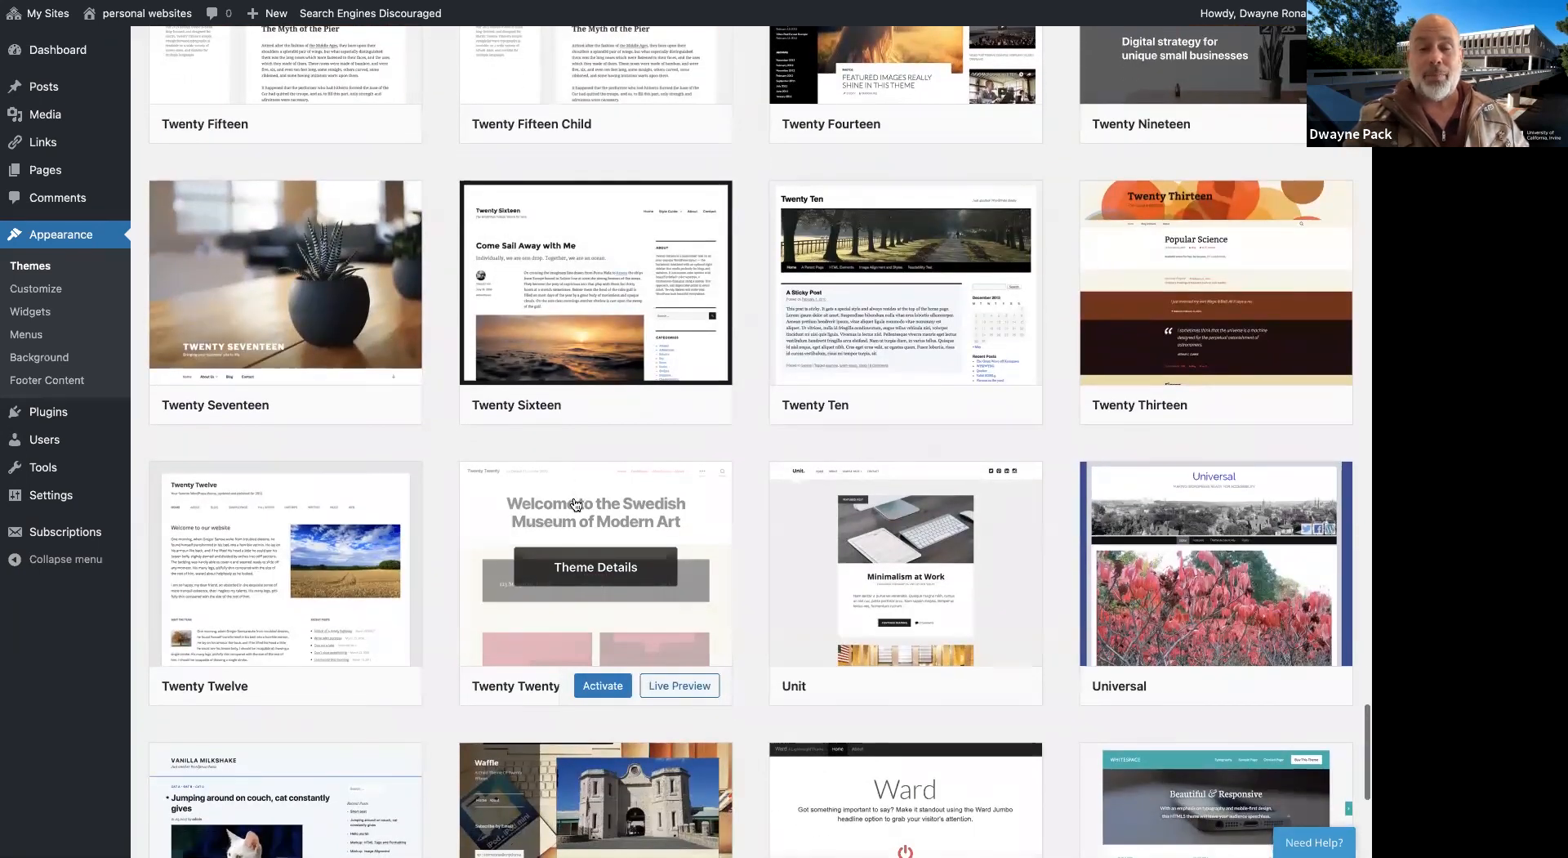
{"action": "scroll", "coordinate": [575, 505], "scroll_direction": "down", "scroll_amount": 5}
{"action": "scroll", "coordinate": [576, 504], "scroll_direction": "down", "scroll_amount": 2}
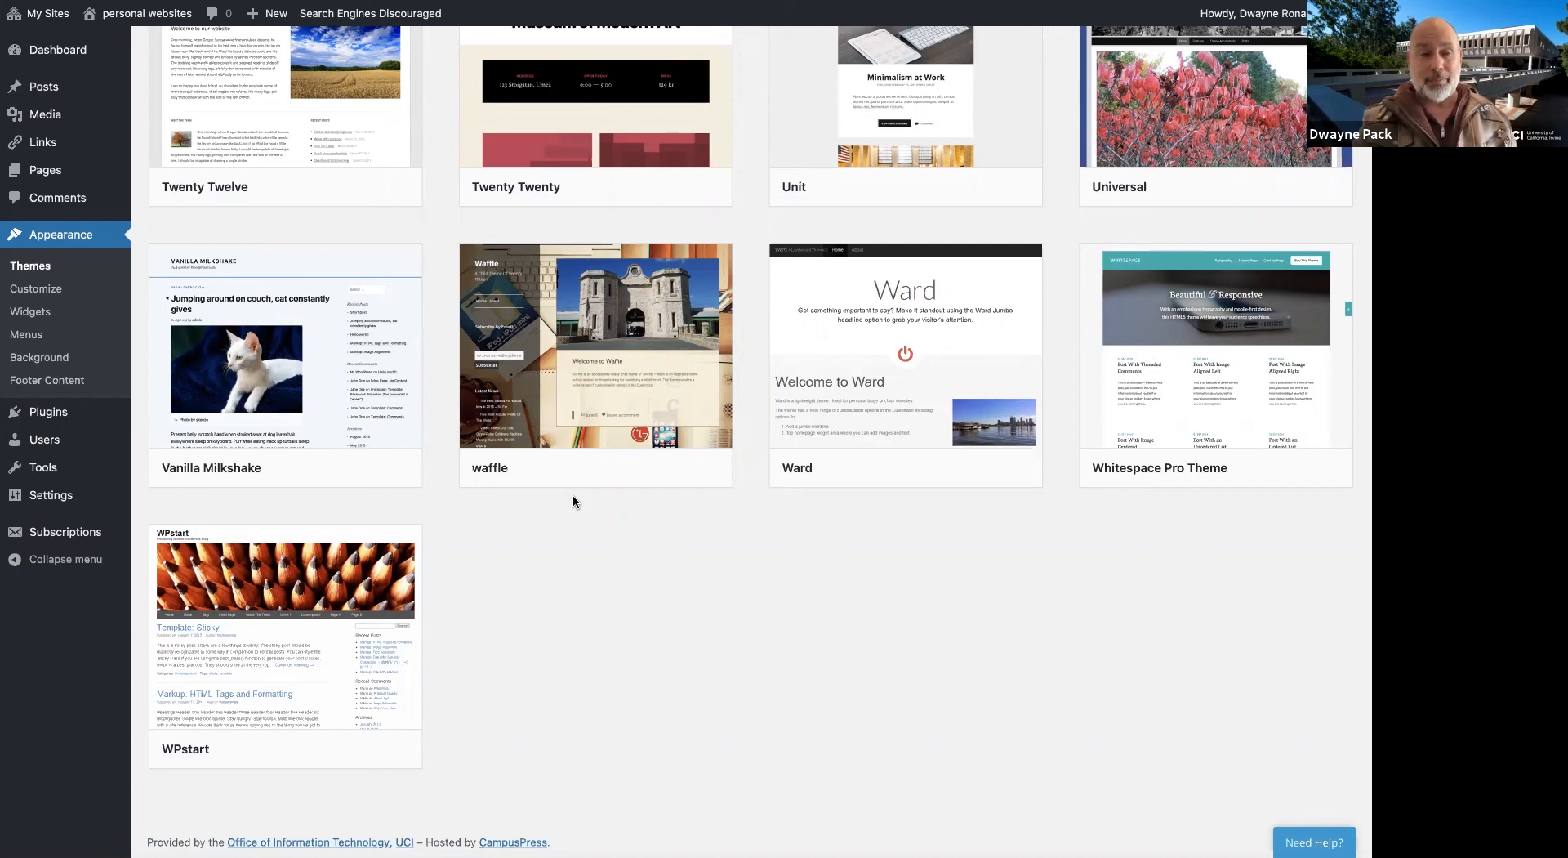
{"action": "scroll", "coordinate": [360, 204], "scroll_direction": "up", "scroll_amount": 4}
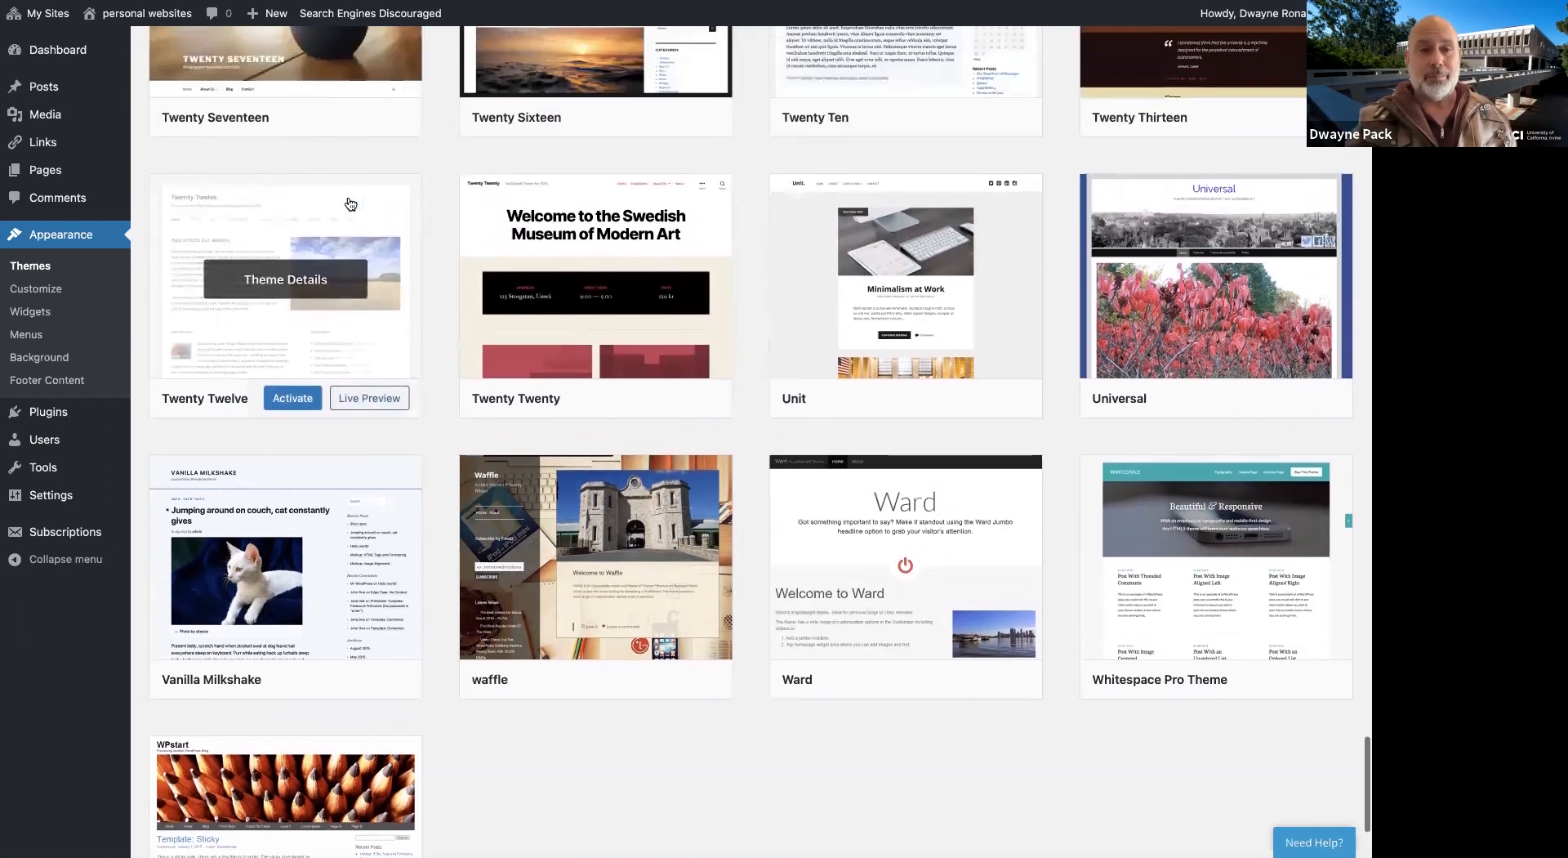
{"action": "scroll", "coordinate": [359, 214], "scroll_direction": "up", "scroll_amount": 15}
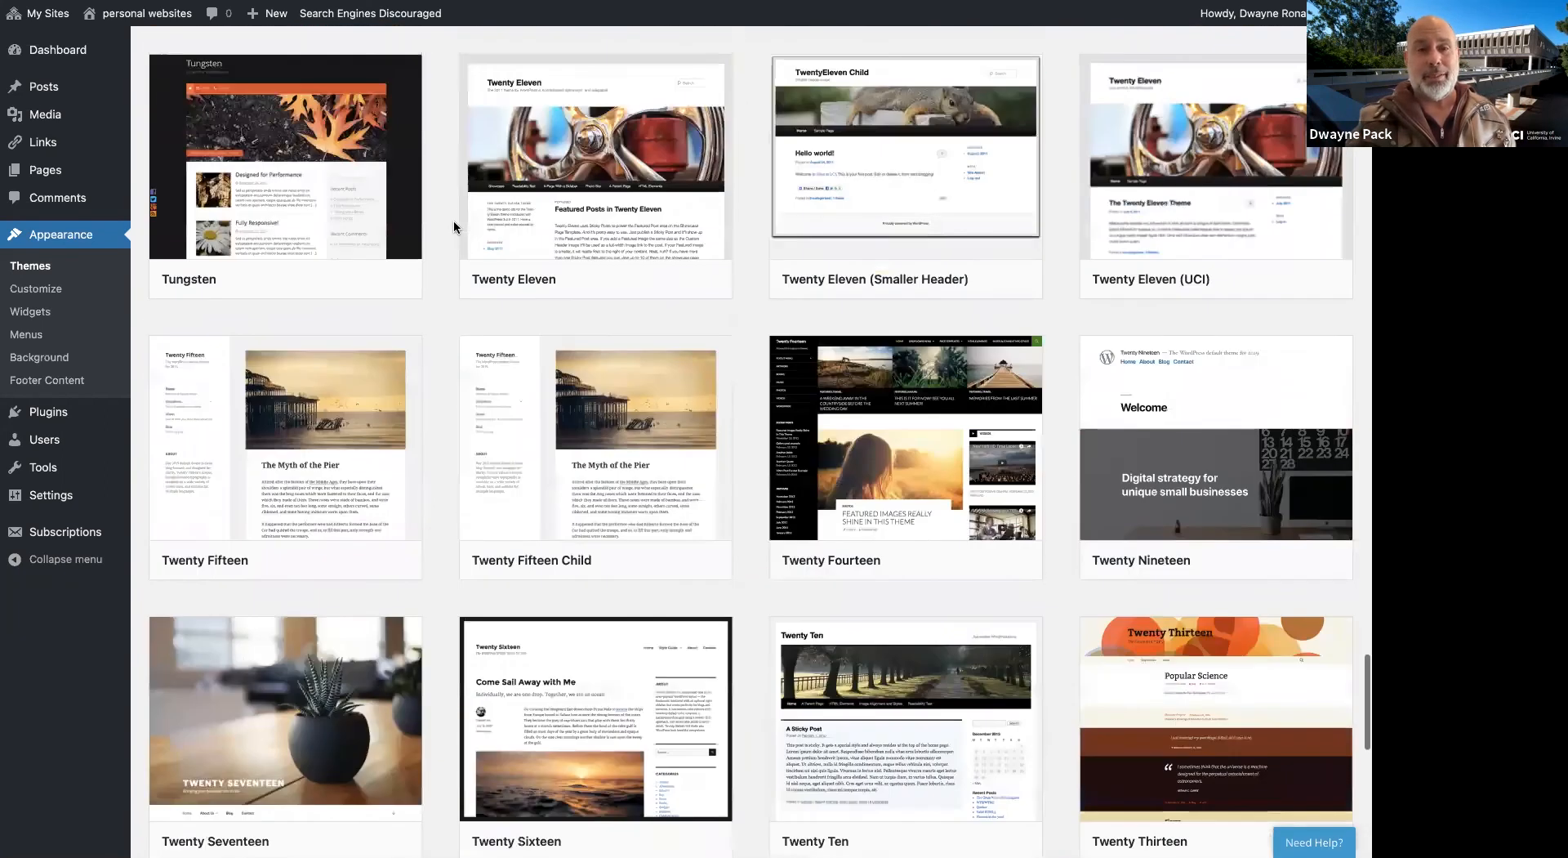
{"action": "scroll", "coordinate": [453, 218], "scroll_direction": "up", "scroll_amount": 20}
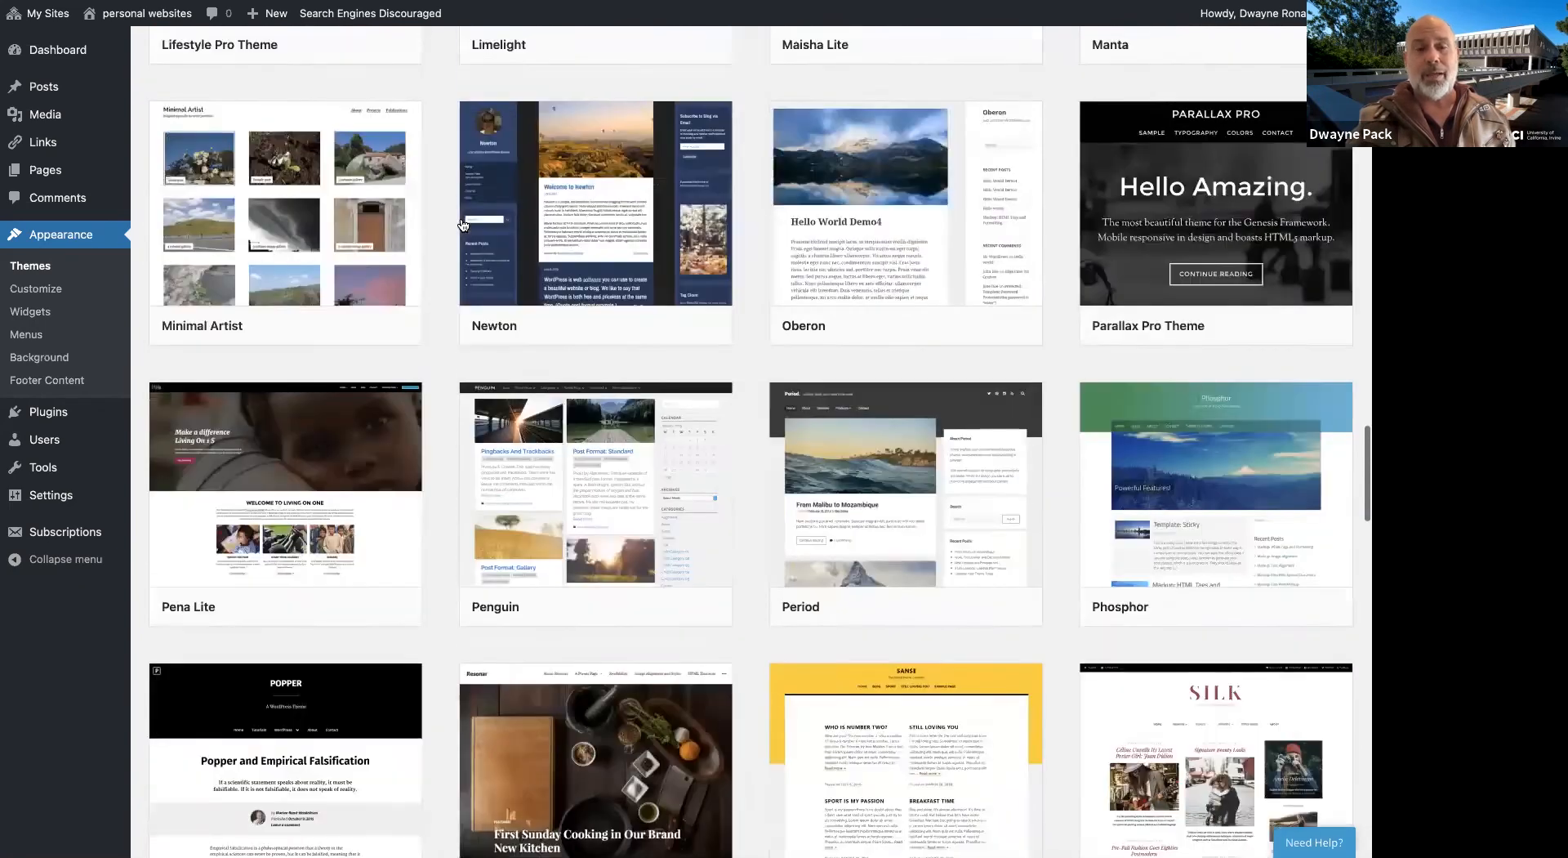
{"action": "scroll", "coordinate": [496, 218], "scroll_direction": "up", "scroll_amount": 15}
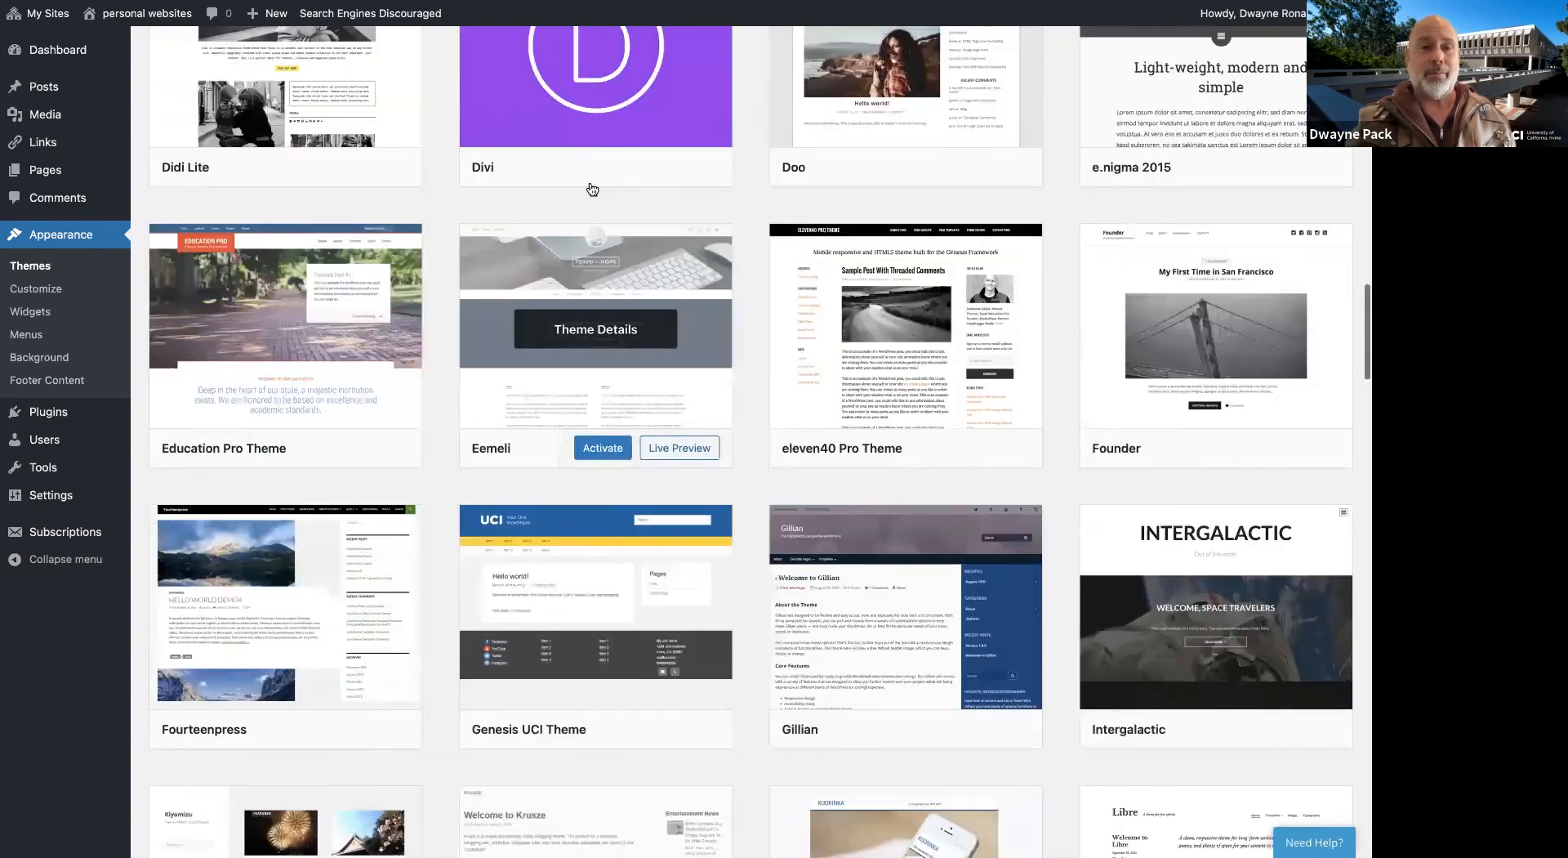
{"action": "scroll", "coordinate": [537, 200], "scroll_direction": "up", "scroll_amount": 20}
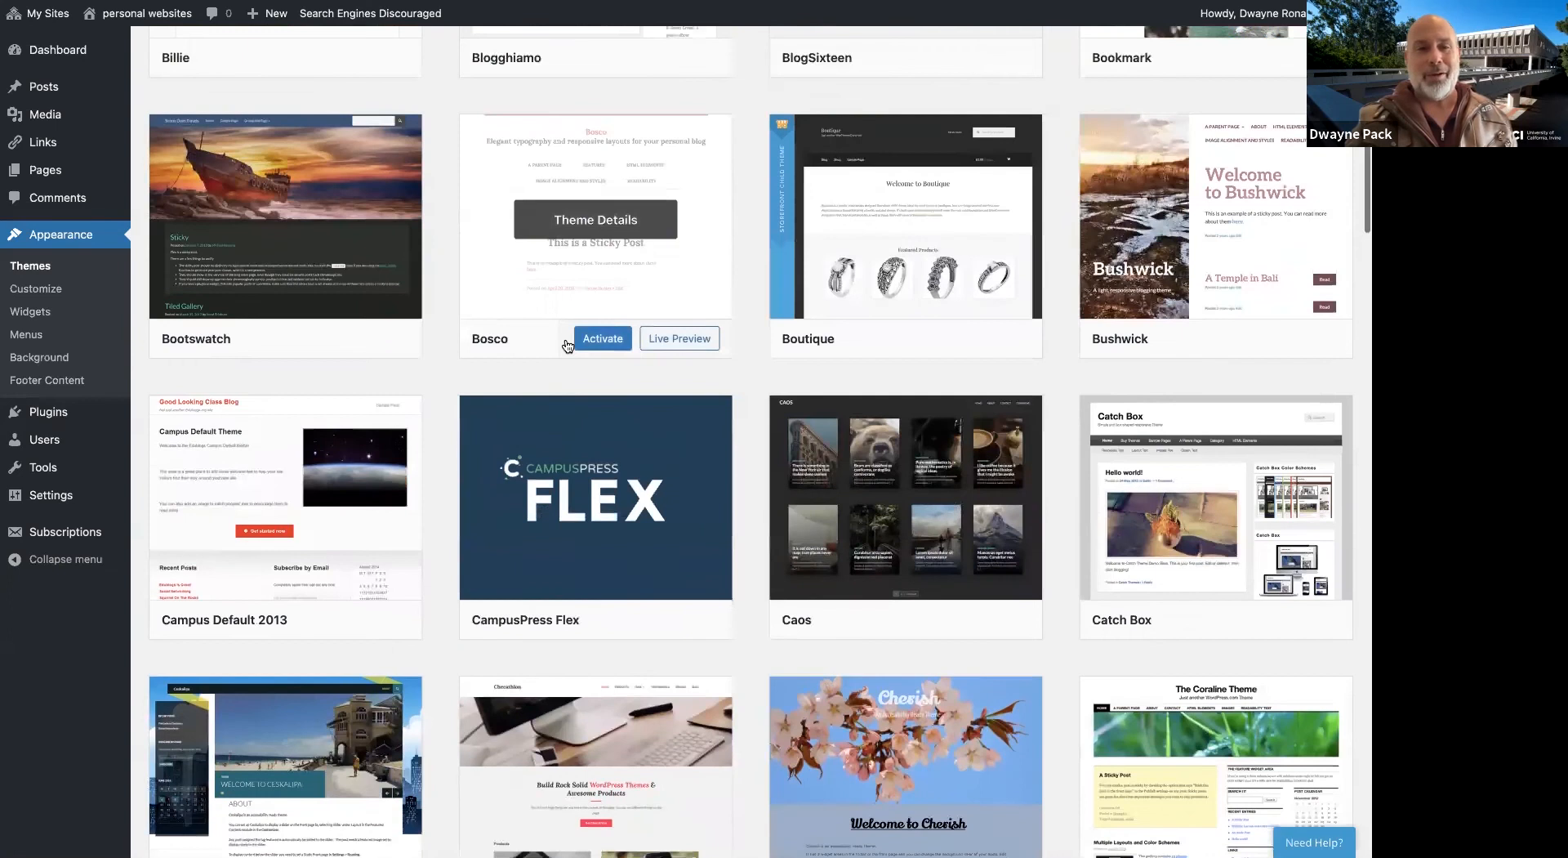
{"action": "scroll", "coordinate": [357, 312], "scroll_direction": "up", "scroll_amount": 3}
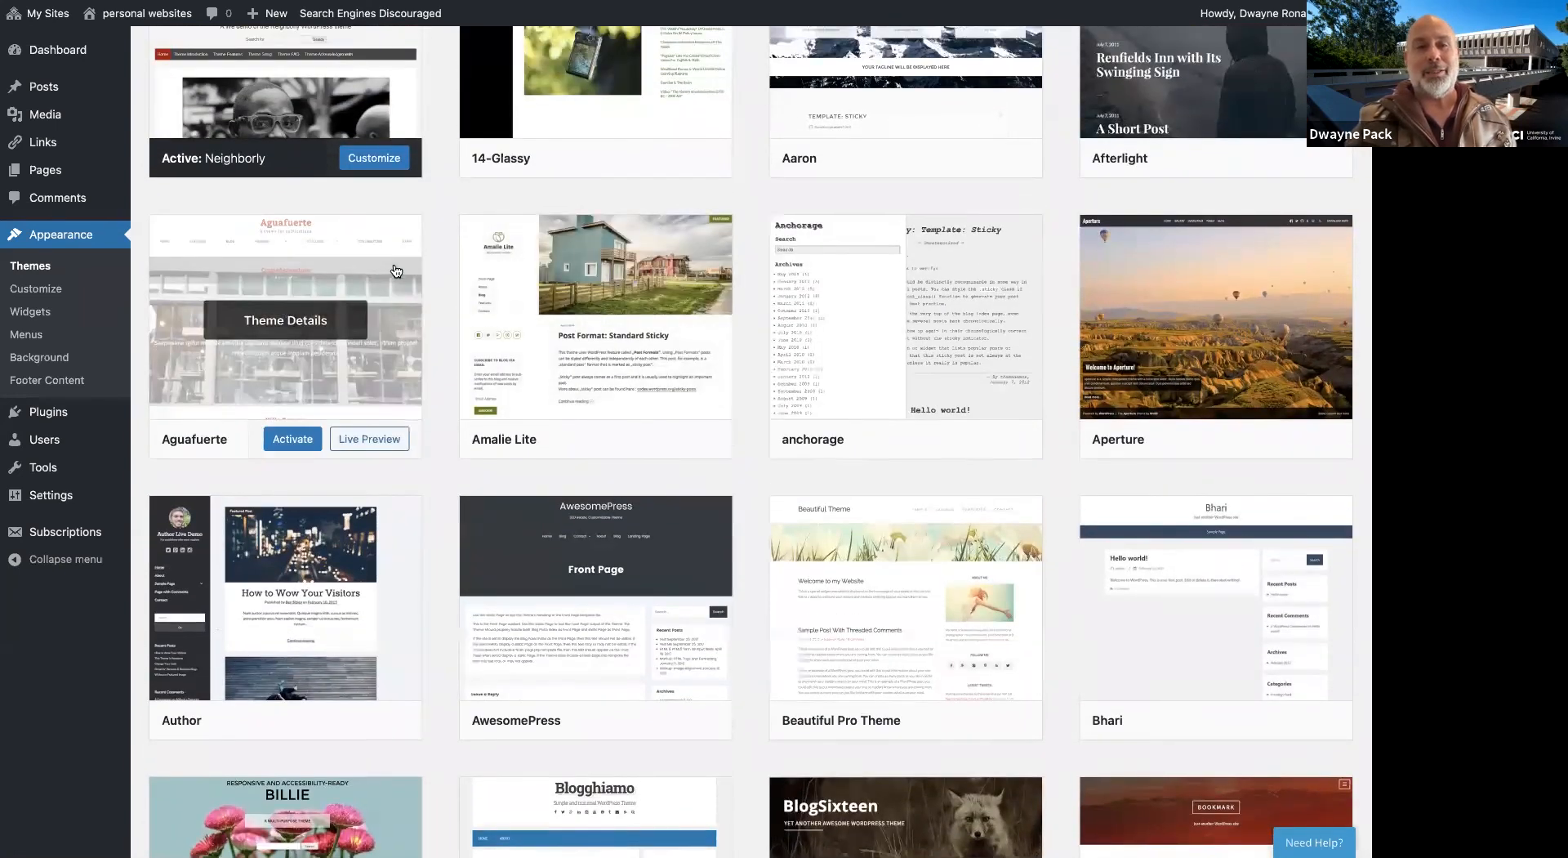
{"action": "scroll", "coordinate": [532, 214], "scroll_direction": "up", "scroll_amount": 1}
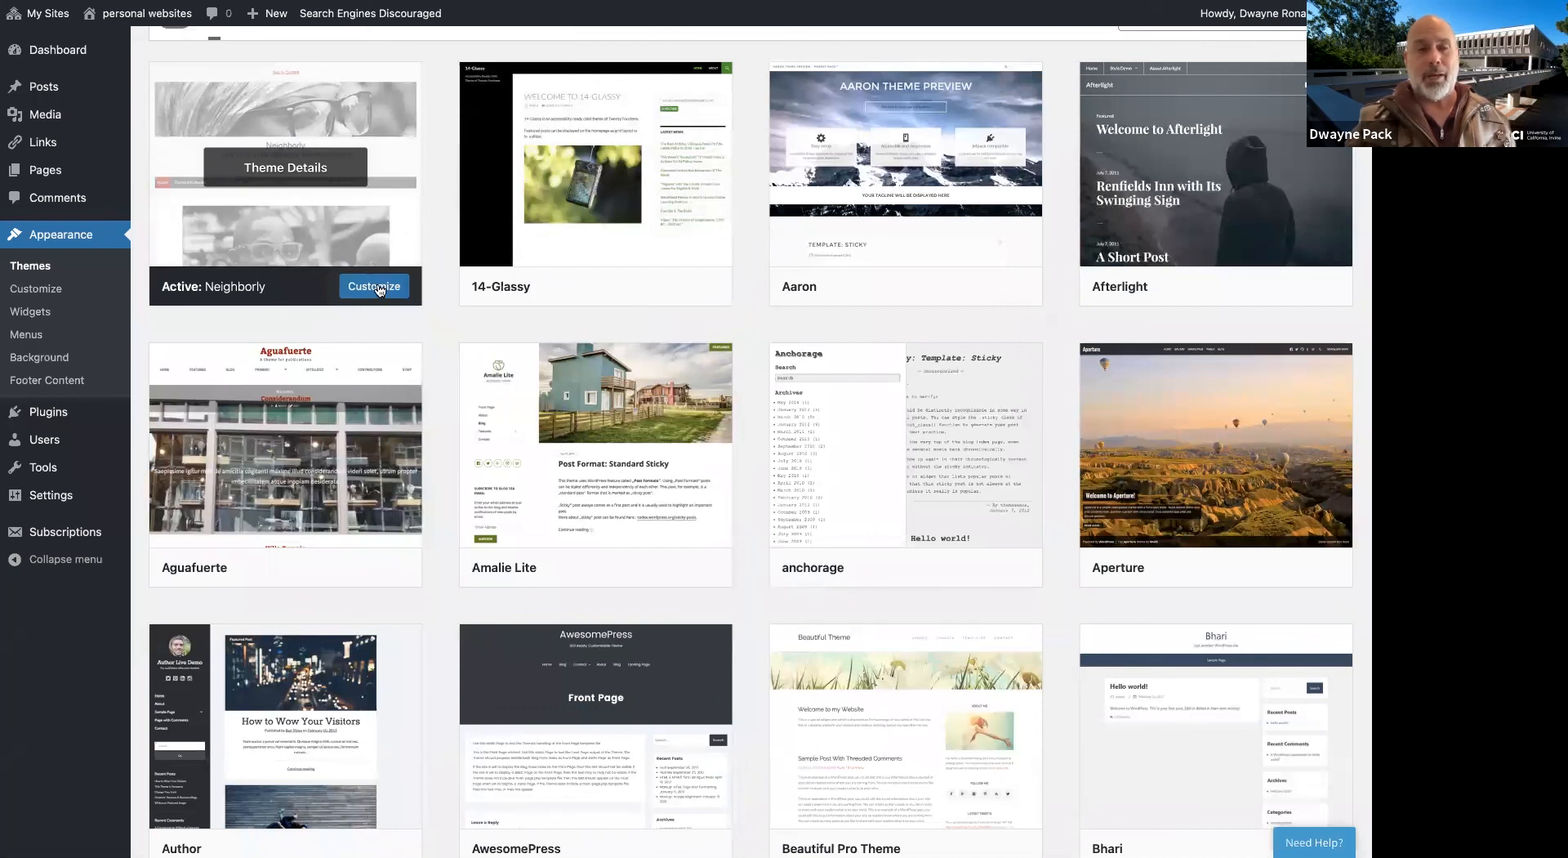
Start customizing the Neighborly theme and select web-design_a4x9cv.jpg from the Media Library as the new header image for cropping
{"action": "left_click", "coordinate": [47, 290]}
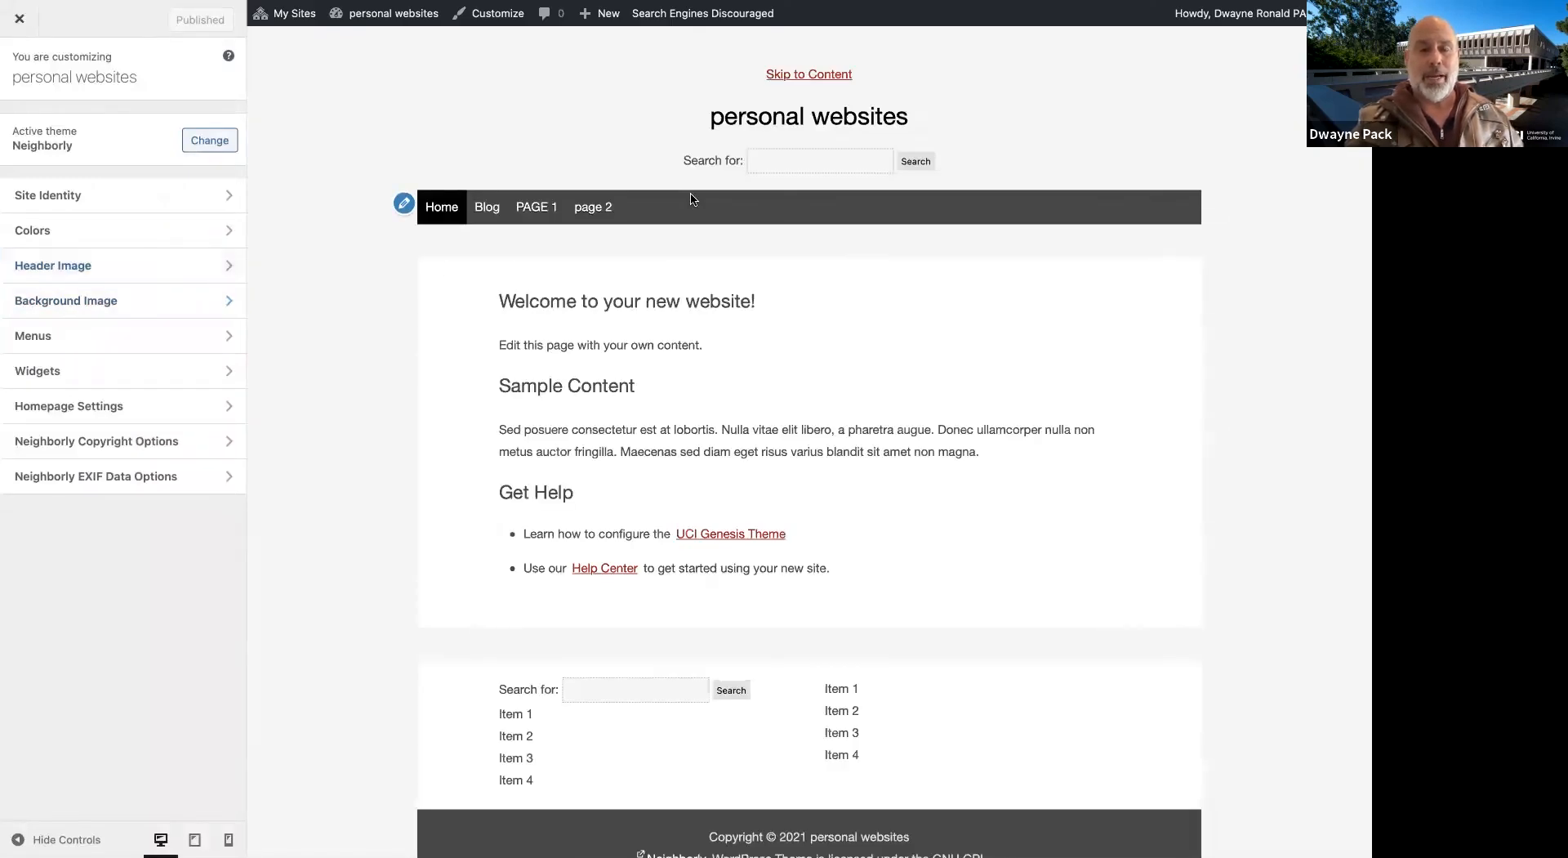
{"action": "left_click", "coordinate": [124, 268]}
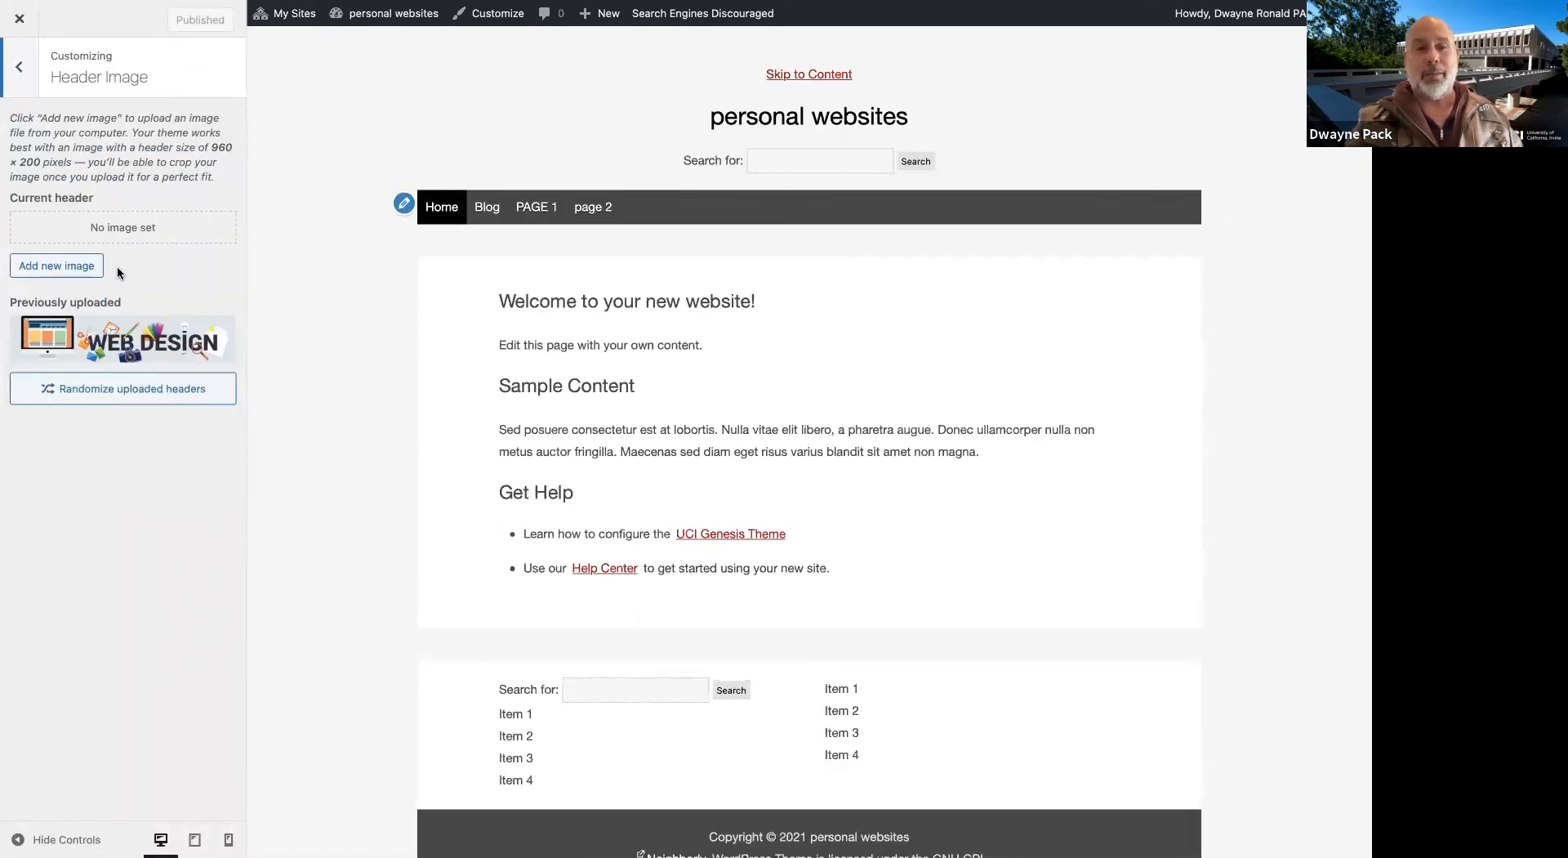
{"action": "left_click", "coordinate": [91, 268]}
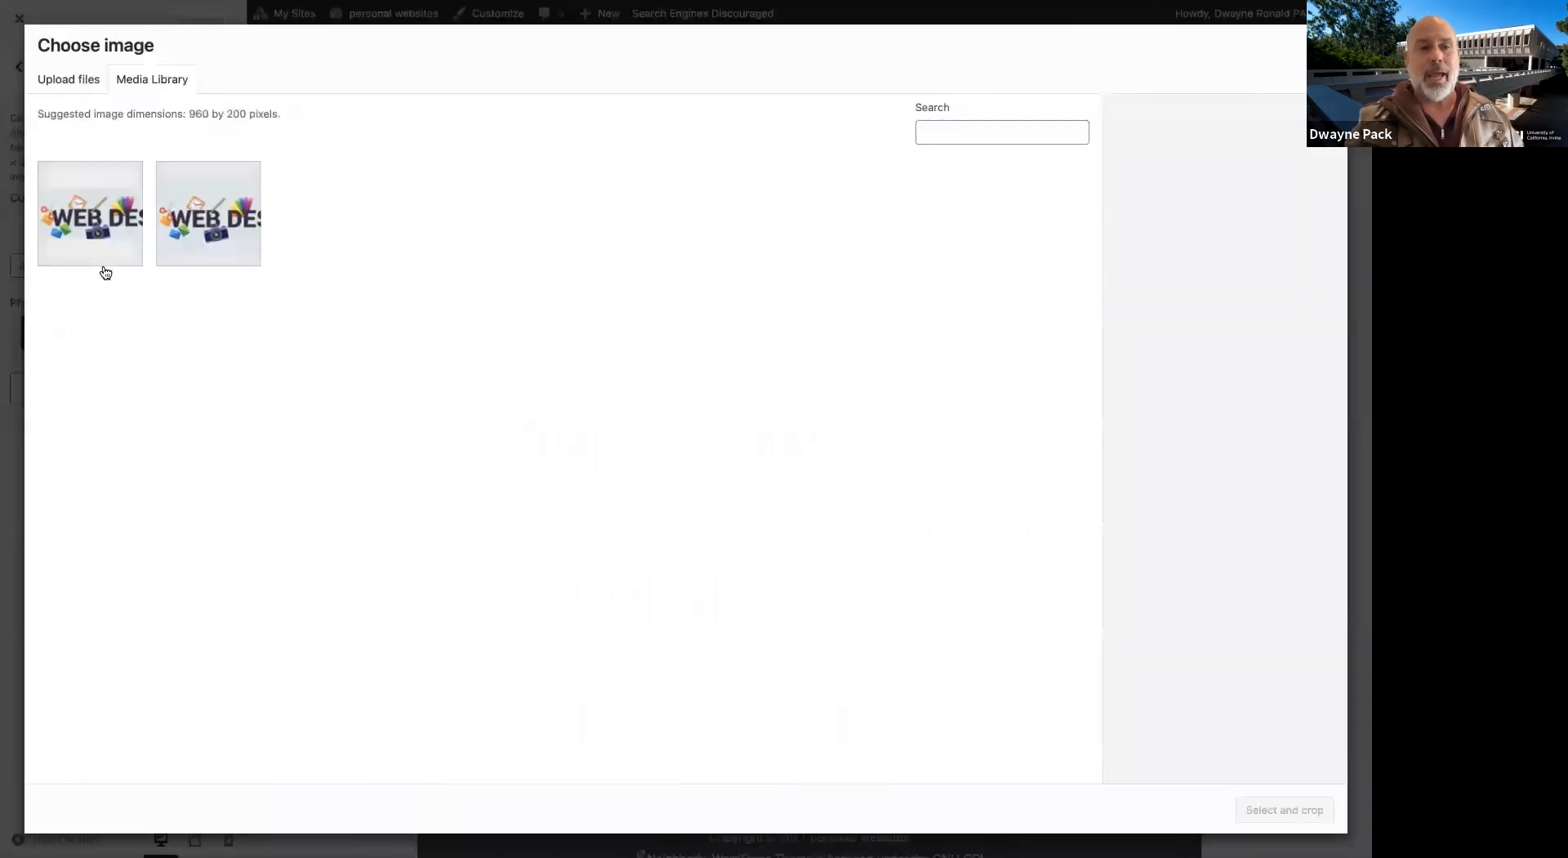
{"action": "left_click", "coordinate": [246, 239]}
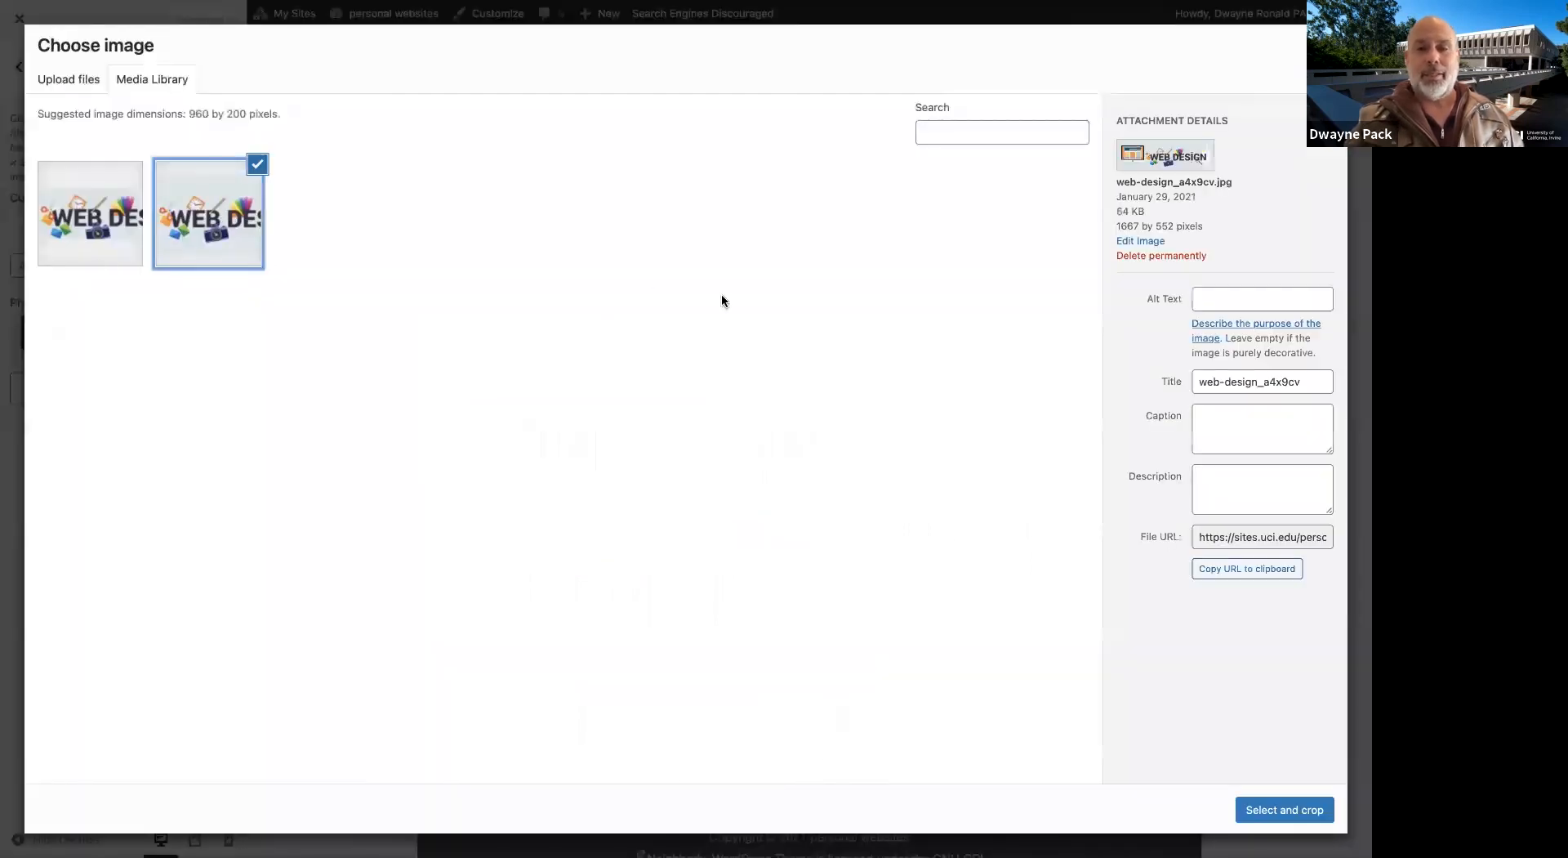
{"action": "left_click", "coordinate": [1279, 809]}
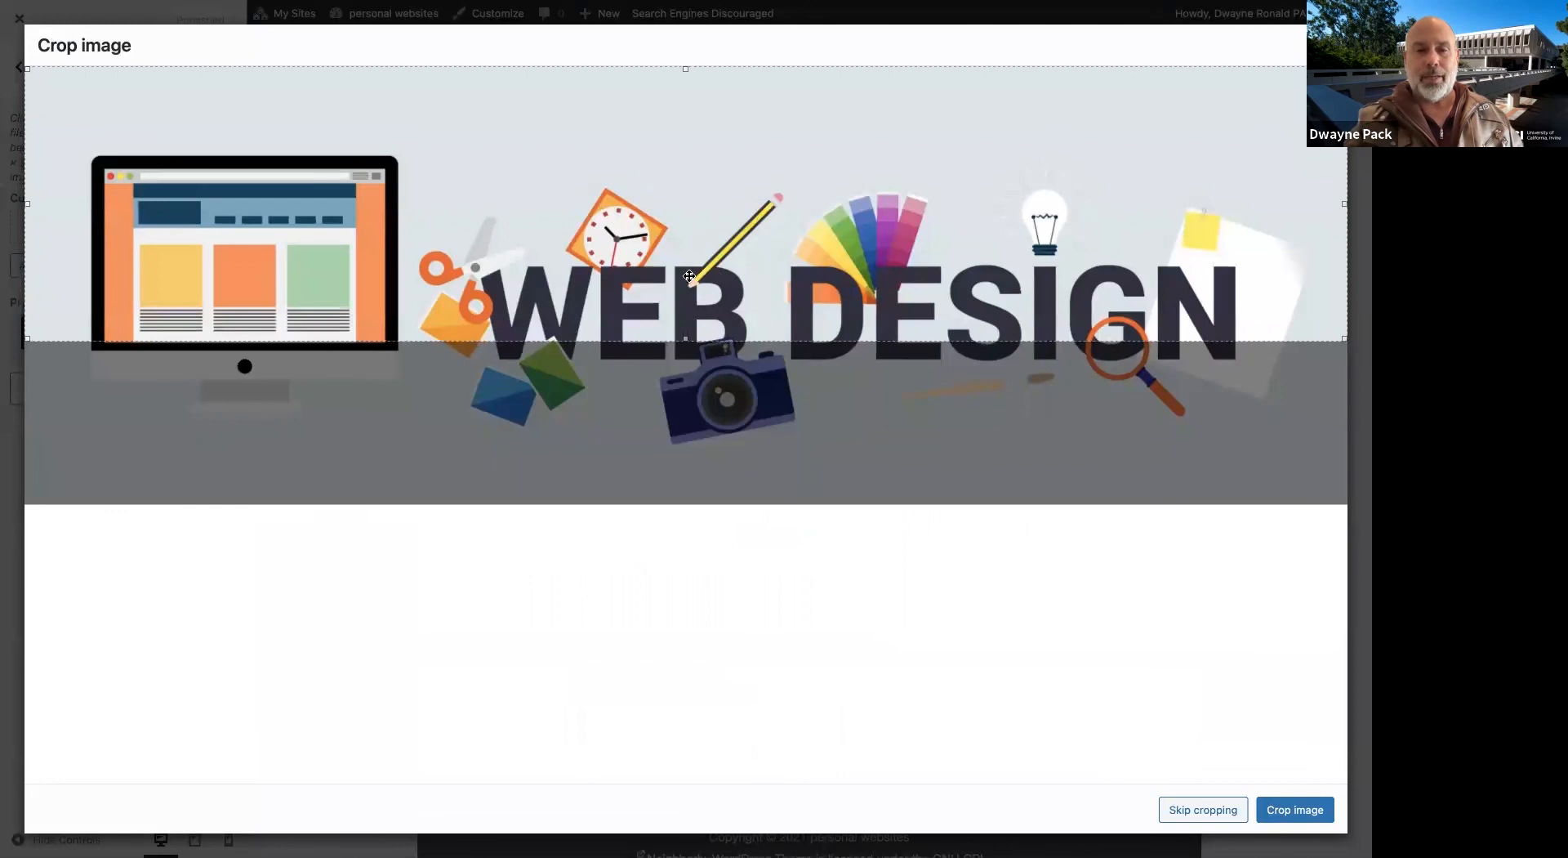
Move the crop area down over the Web Design artwork, crop the header image and publish the customization
{"action": "left_click_drag", "start_coordinate": [686, 279], "coordinate": [685, 348]}
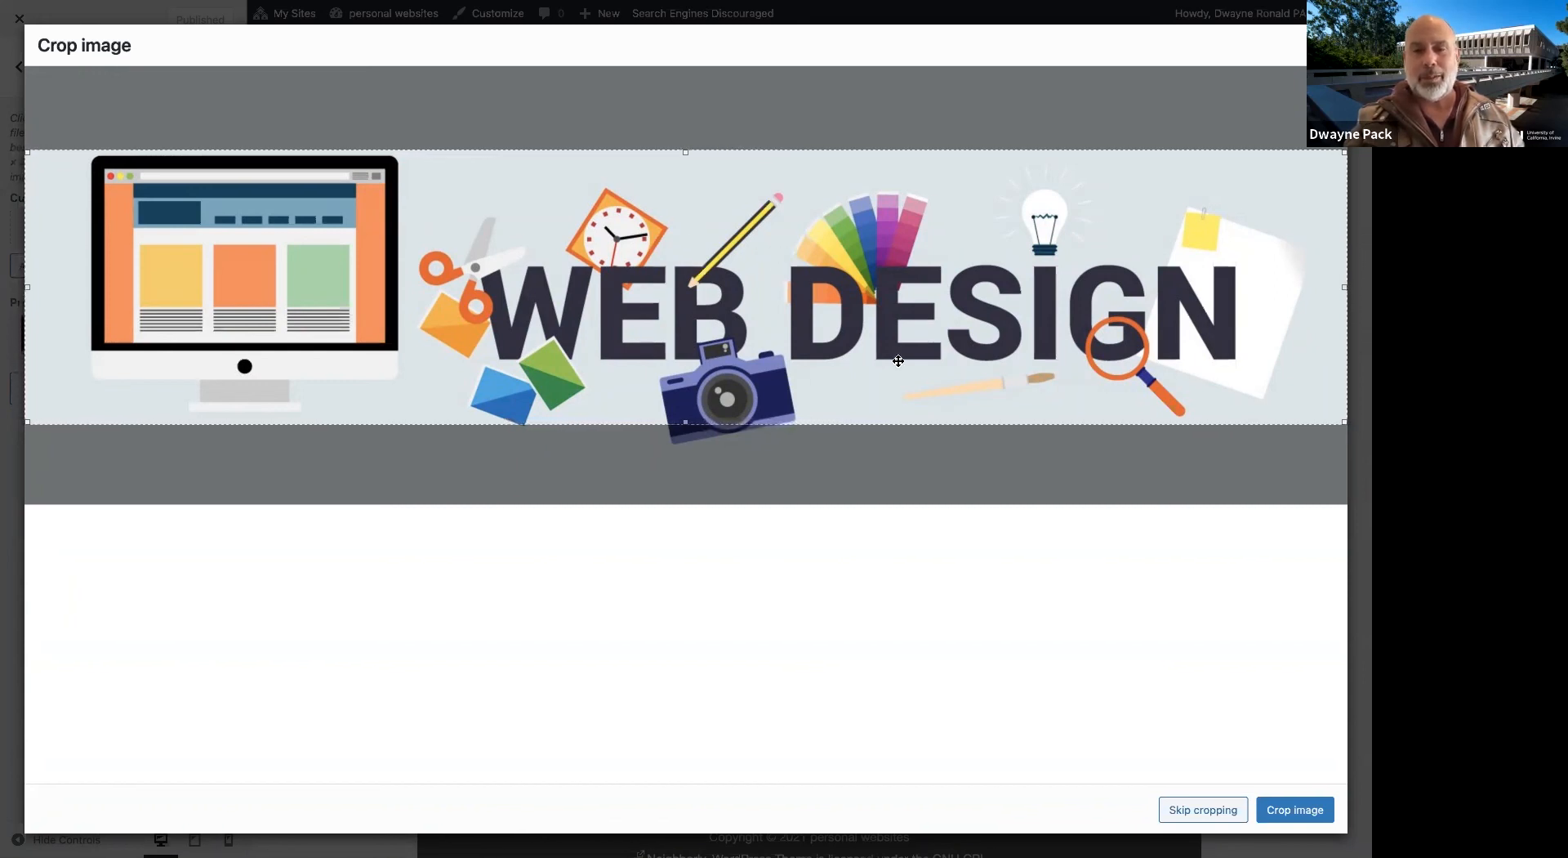
{"action": "left_click", "coordinate": [1298, 813]}
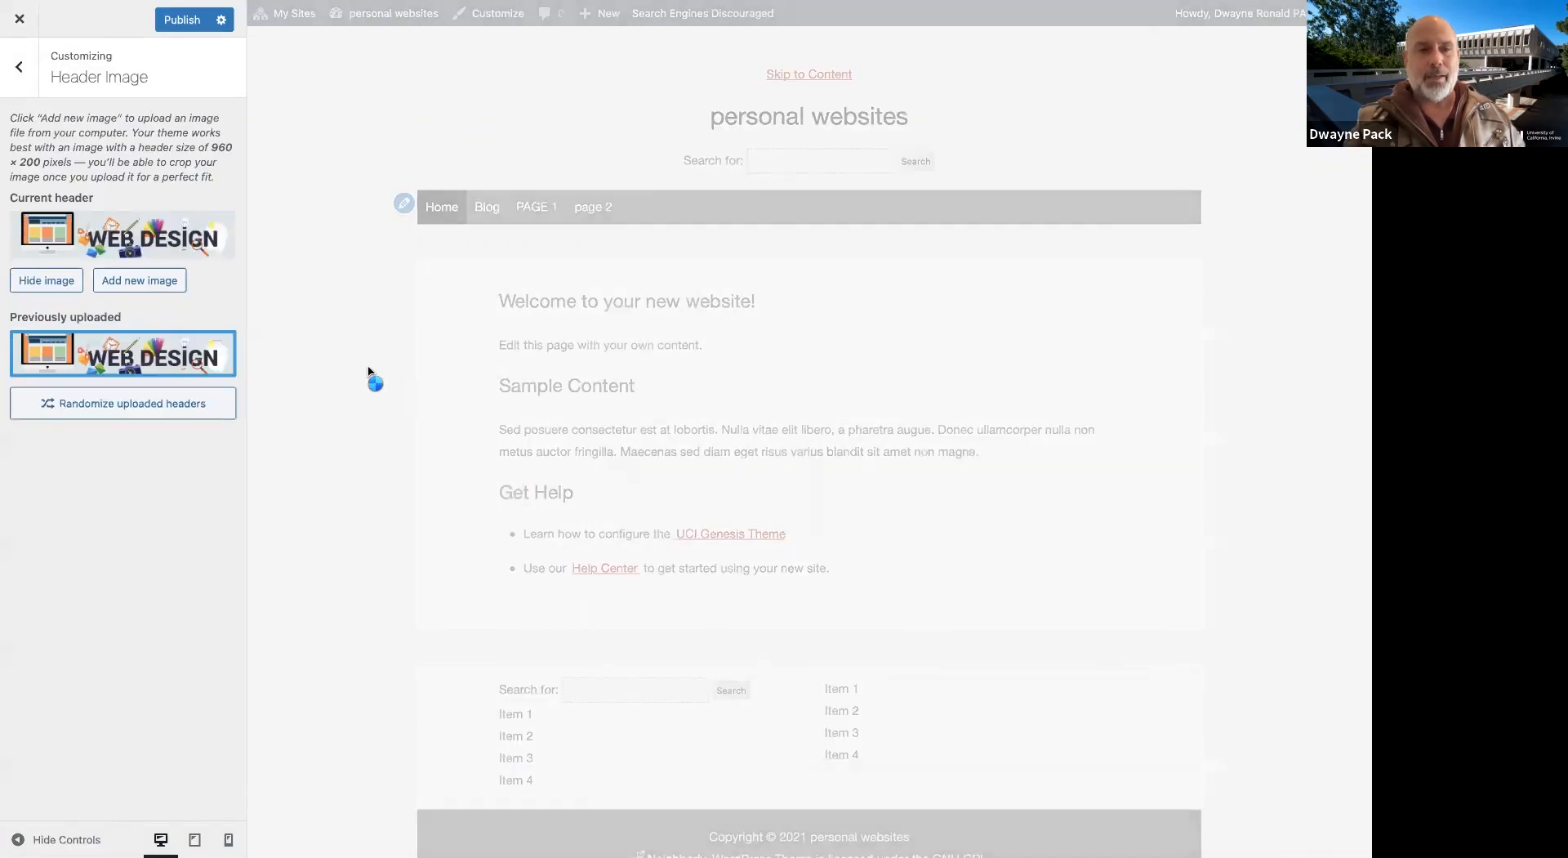
{"action": "left_click", "coordinate": [187, 20]}
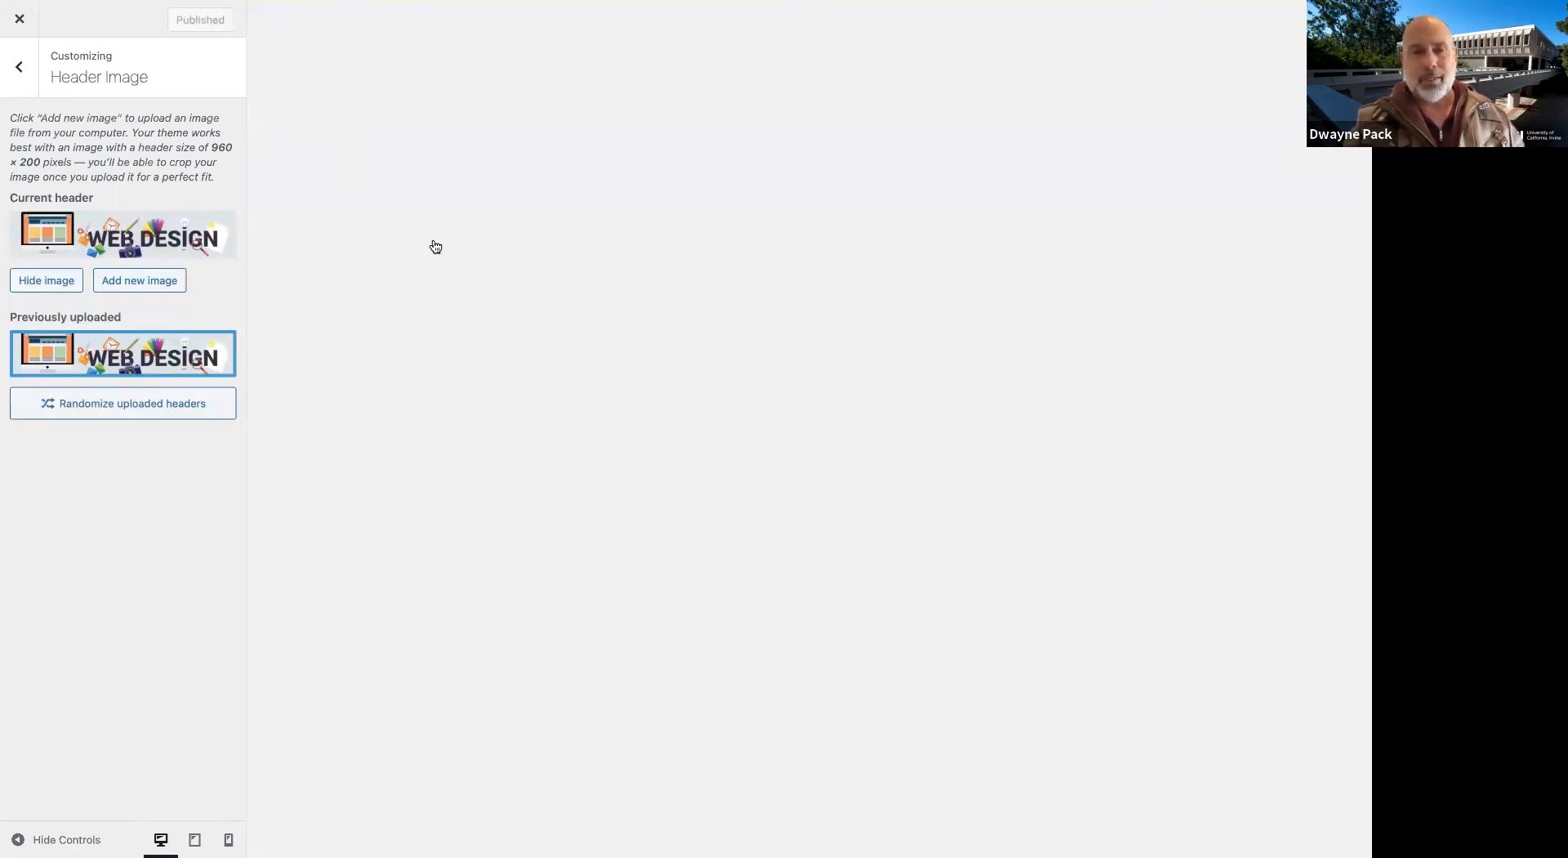
Close the customizer and look over the site's available widgets and the Primary Menu structure
{"action": "left_click", "coordinate": [22, 27]}
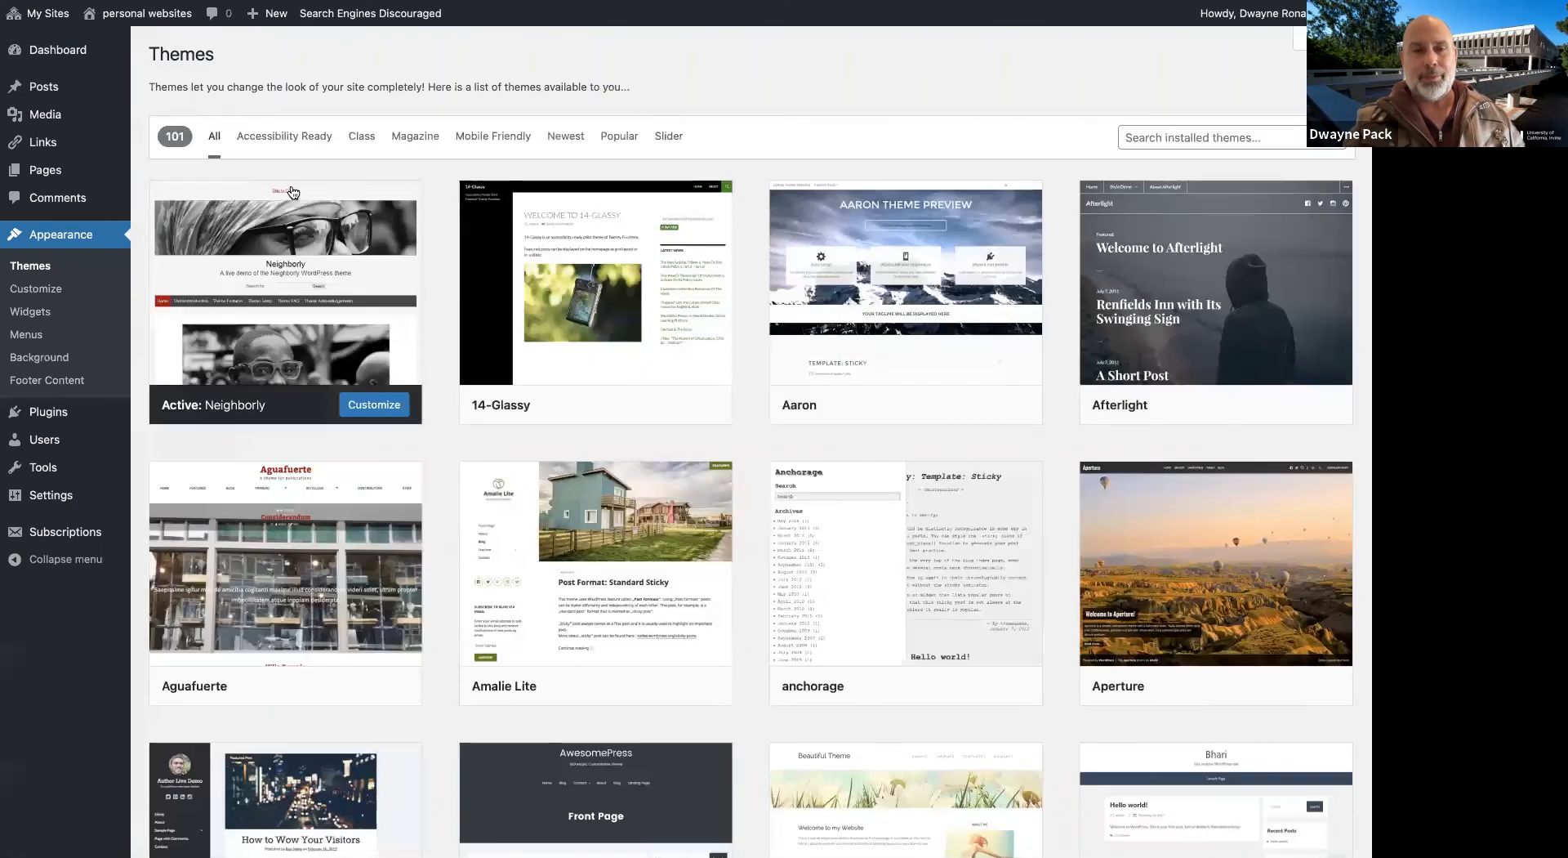
{"action": "left_click", "coordinate": [30, 312]}
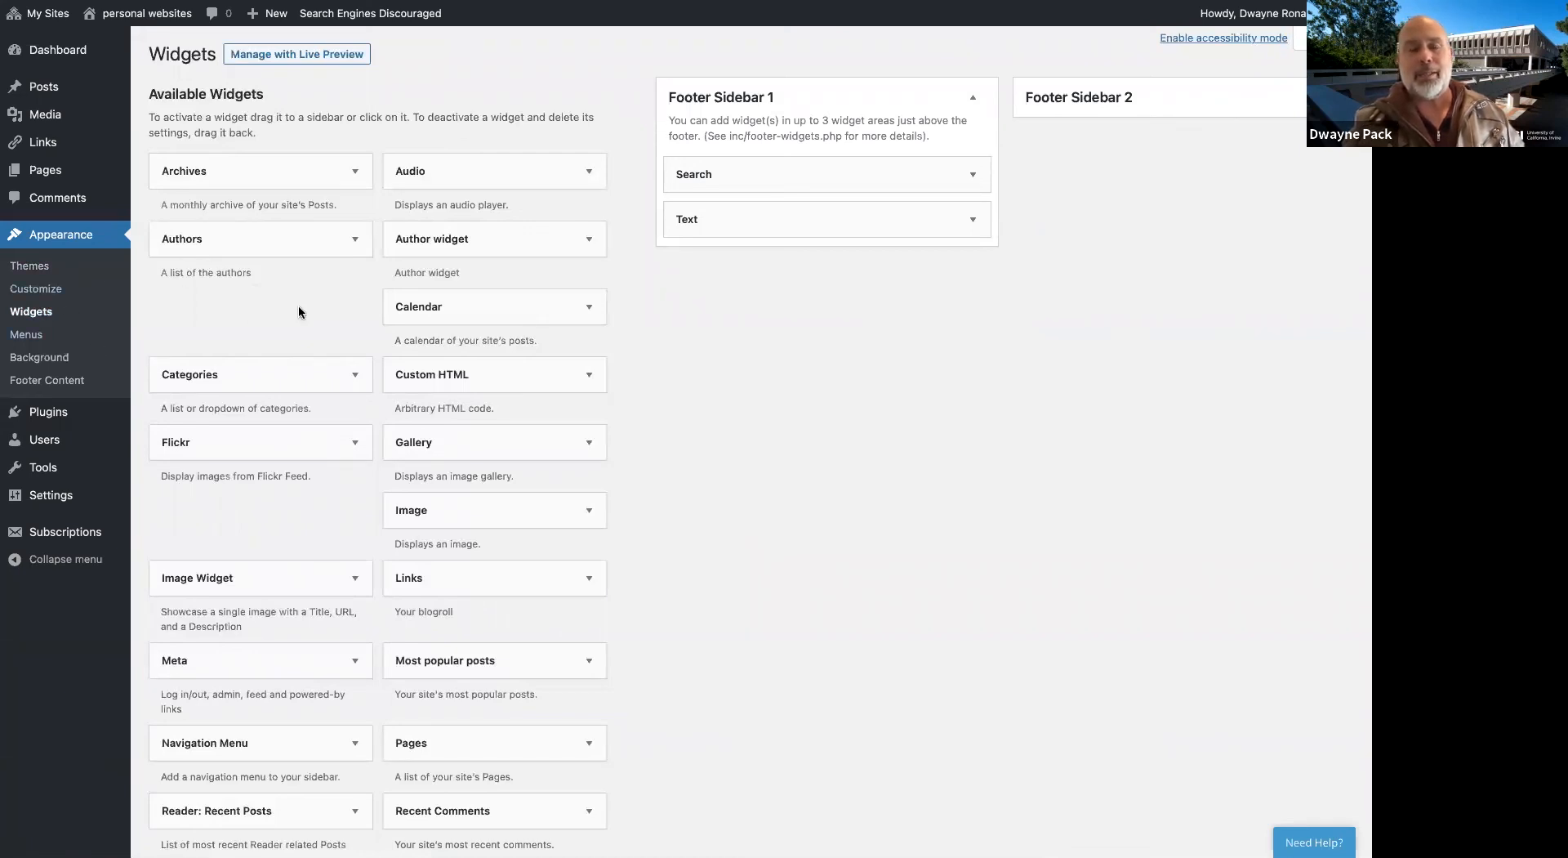
{"action": "left_click", "coordinate": [36, 335]}
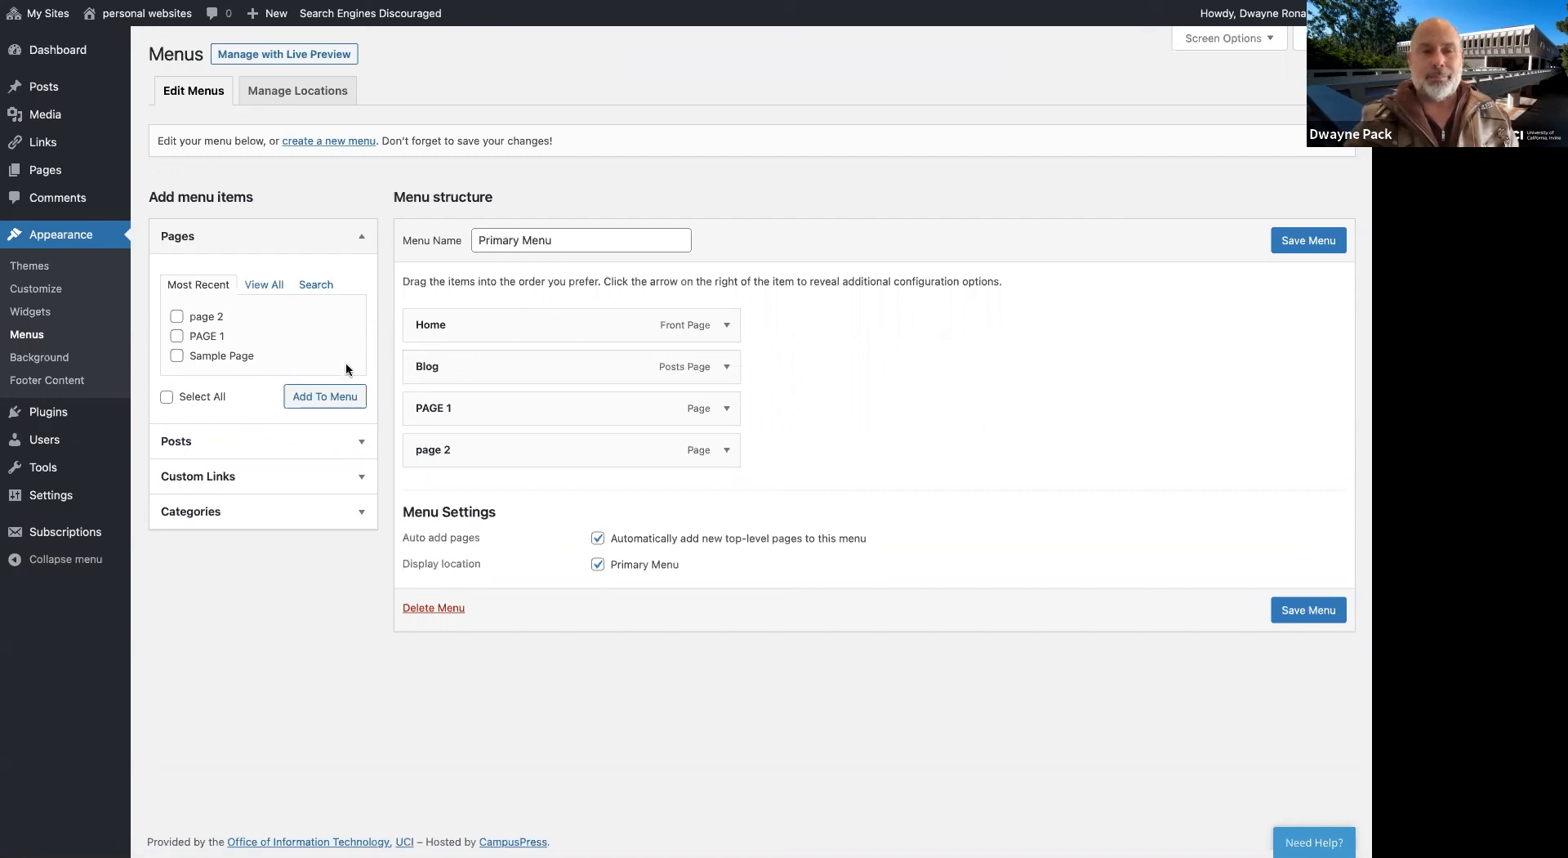
Look through the complete list of available plugins, from A-Z Lists to WP SMO, and the Widgets and Social plugin categories
{"action": "left_click", "coordinate": [49, 412]}
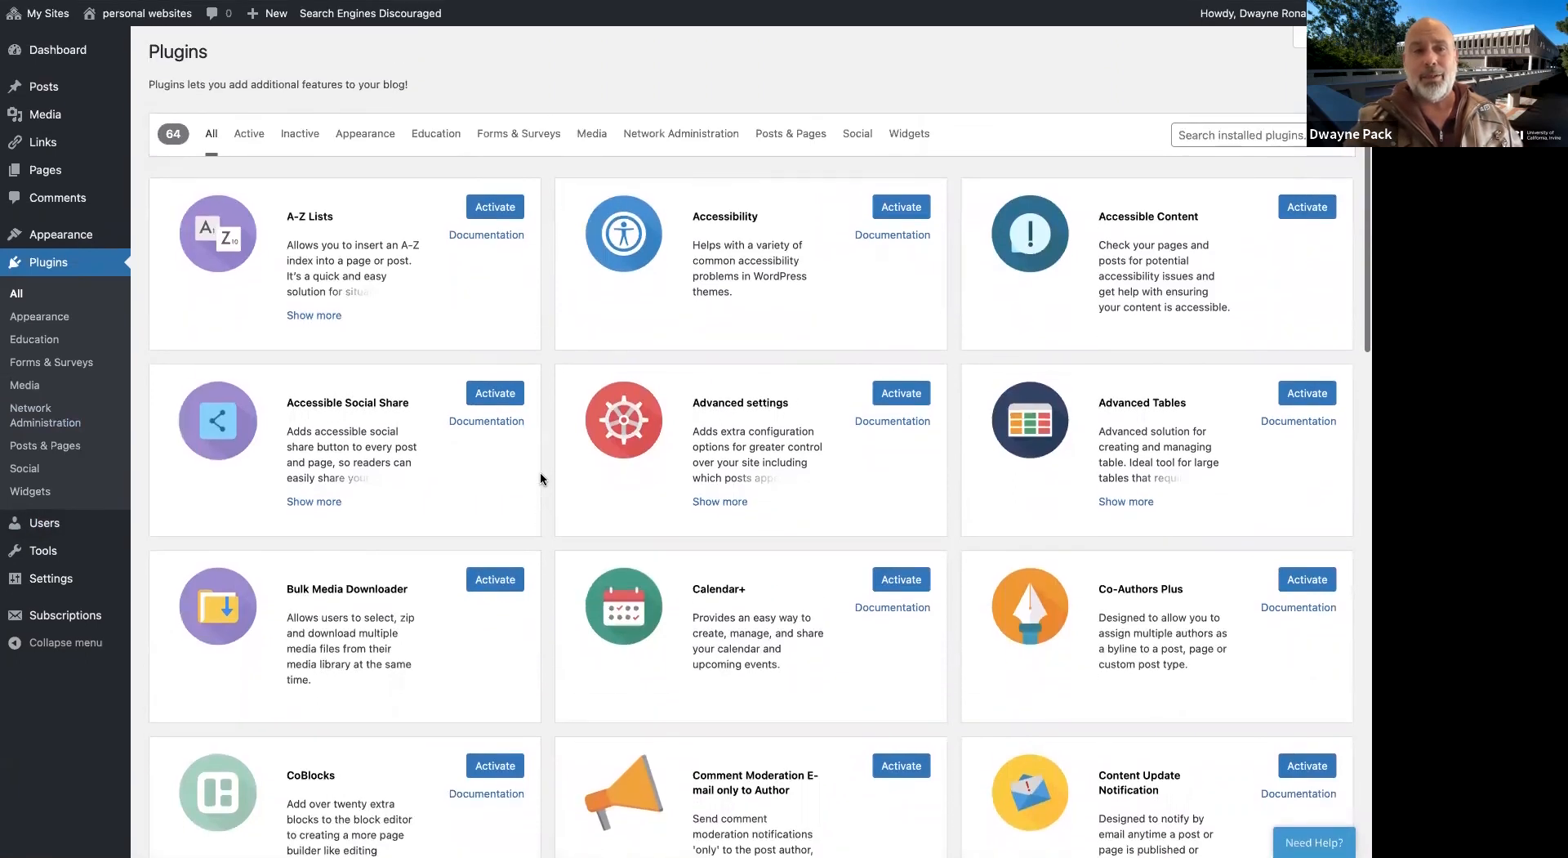
{"action": "scroll", "coordinate": [540, 479], "scroll_direction": "down", "scroll_amount": 1}
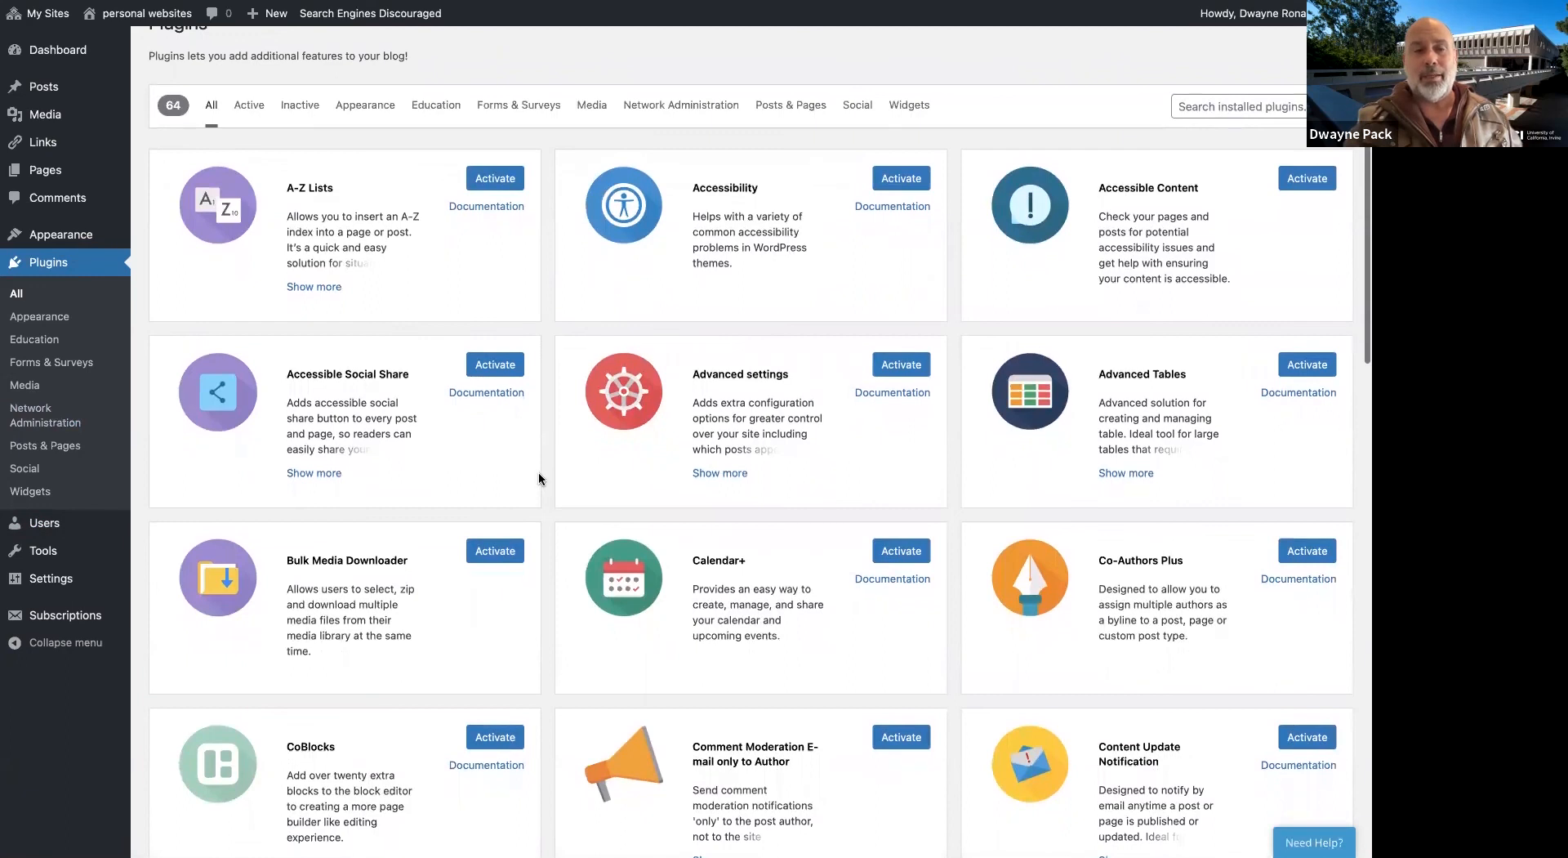
{"action": "scroll", "coordinate": [541, 479], "scroll_direction": "down", "scroll_amount": 4}
{"action": "scroll", "coordinate": [541, 478], "scroll_direction": "down", "scroll_amount": 4}
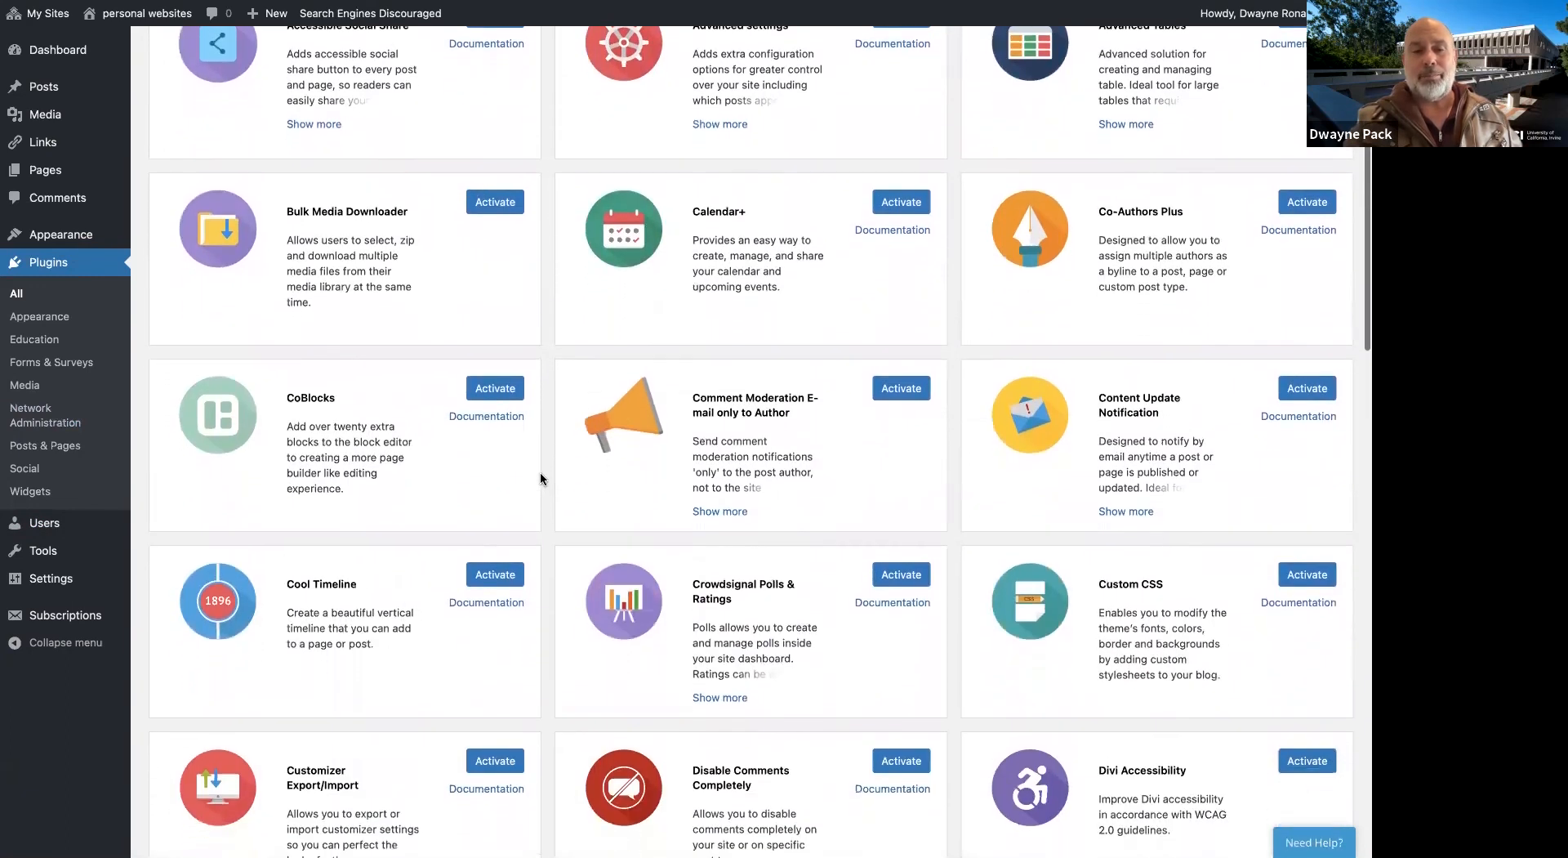
{"action": "scroll", "coordinate": [541, 478], "scroll_direction": "down", "scroll_amount": 6}
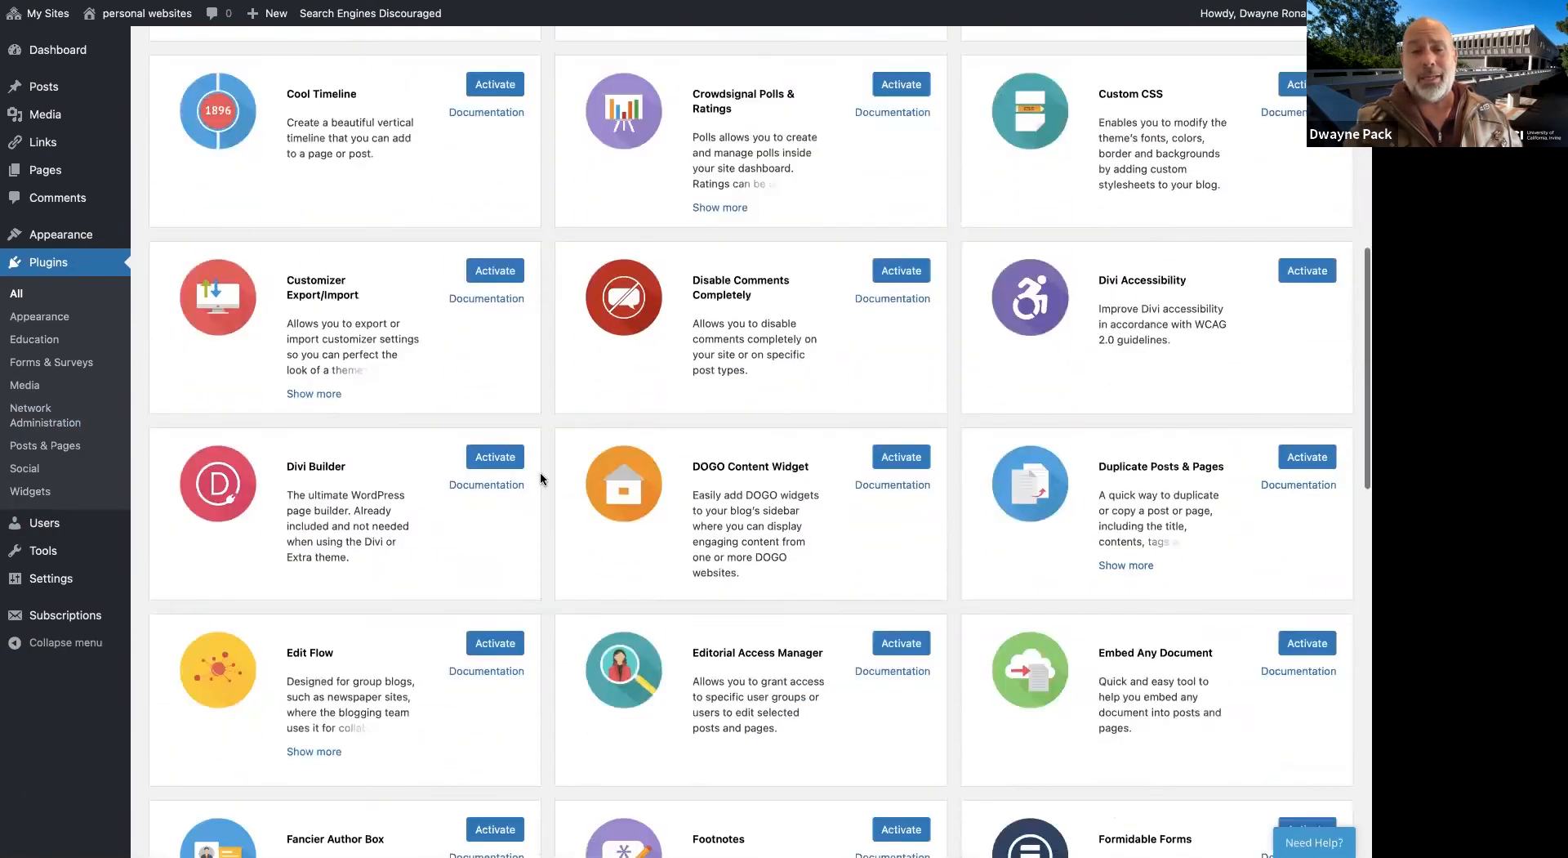
{"action": "scroll", "coordinate": [540, 479], "scroll_direction": "down", "scroll_amount": 10}
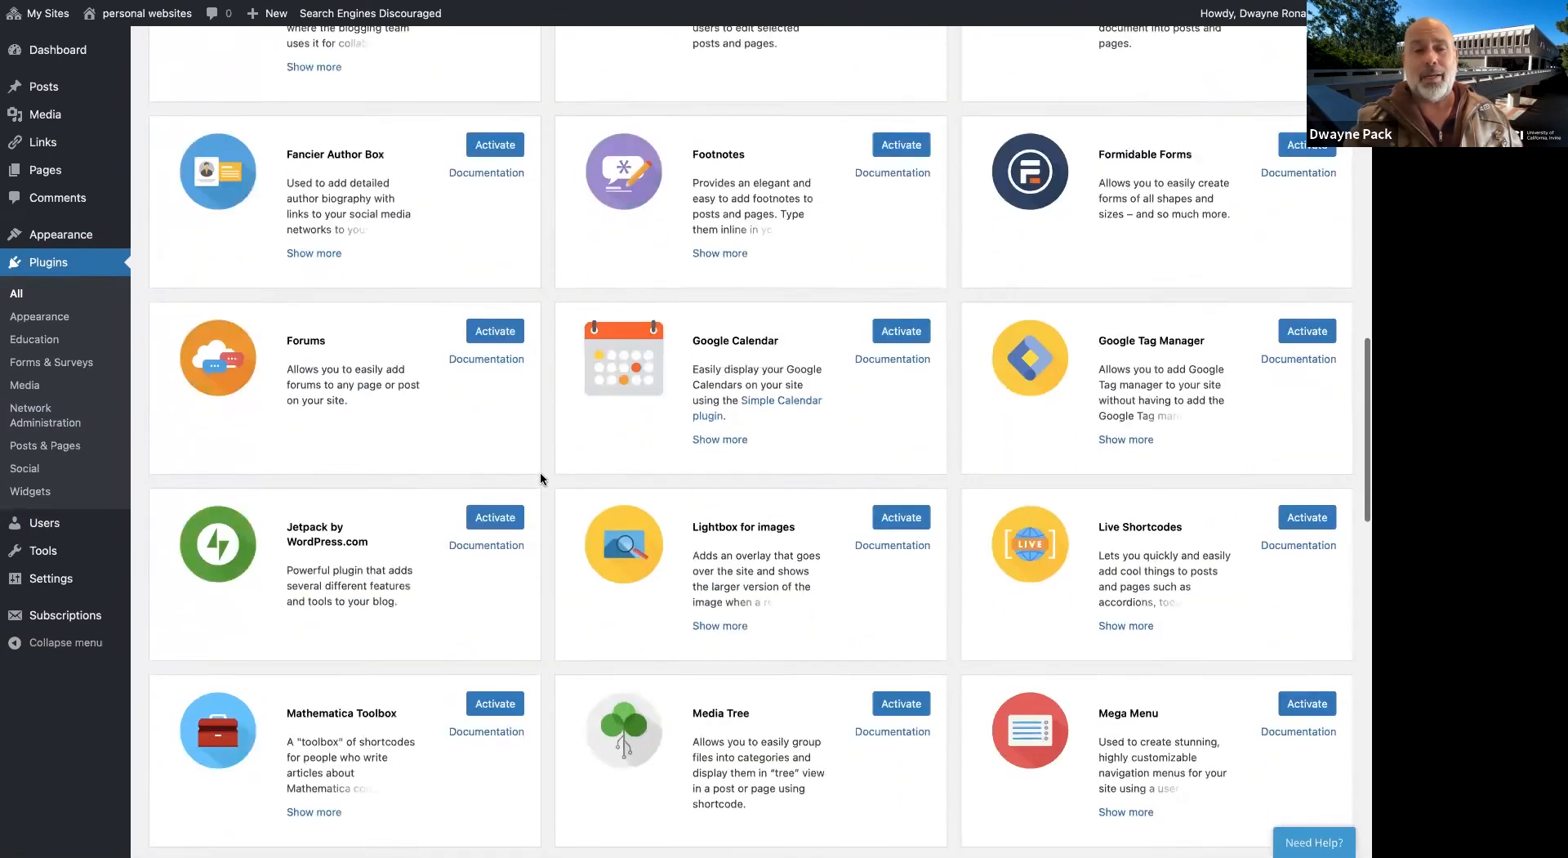
{"action": "scroll", "coordinate": [541, 479], "scroll_direction": "down", "scroll_amount": 6}
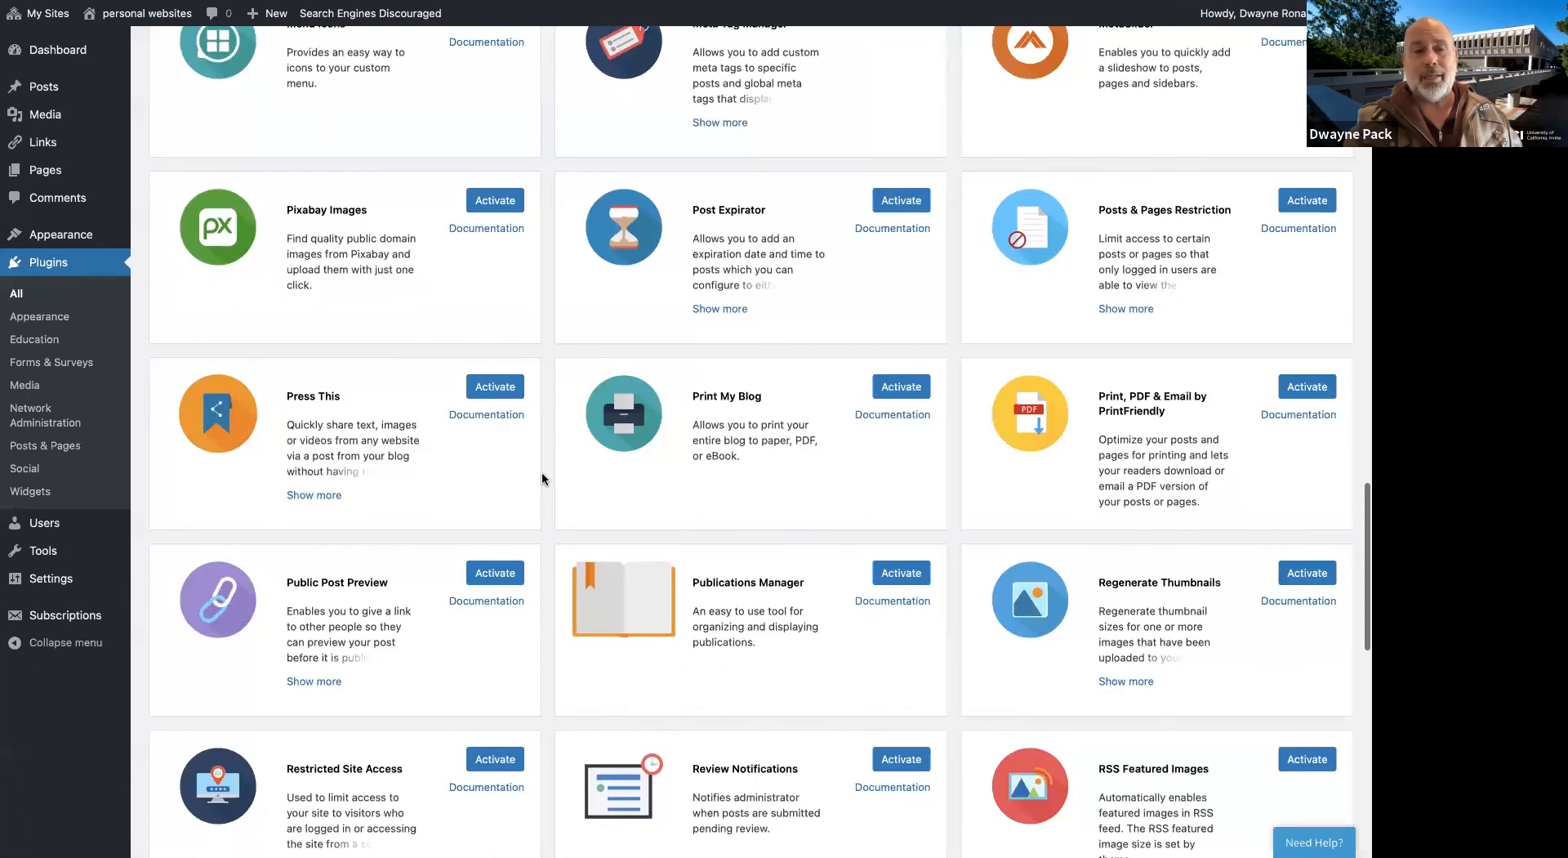
{"action": "scroll", "coordinate": [519, 404], "scroll_direction": "down", "scroll_amount": 1}
{"action": "scroll", "coordinate": [517, 403], "scroll_direction": "down", "scroll_amount": 5}
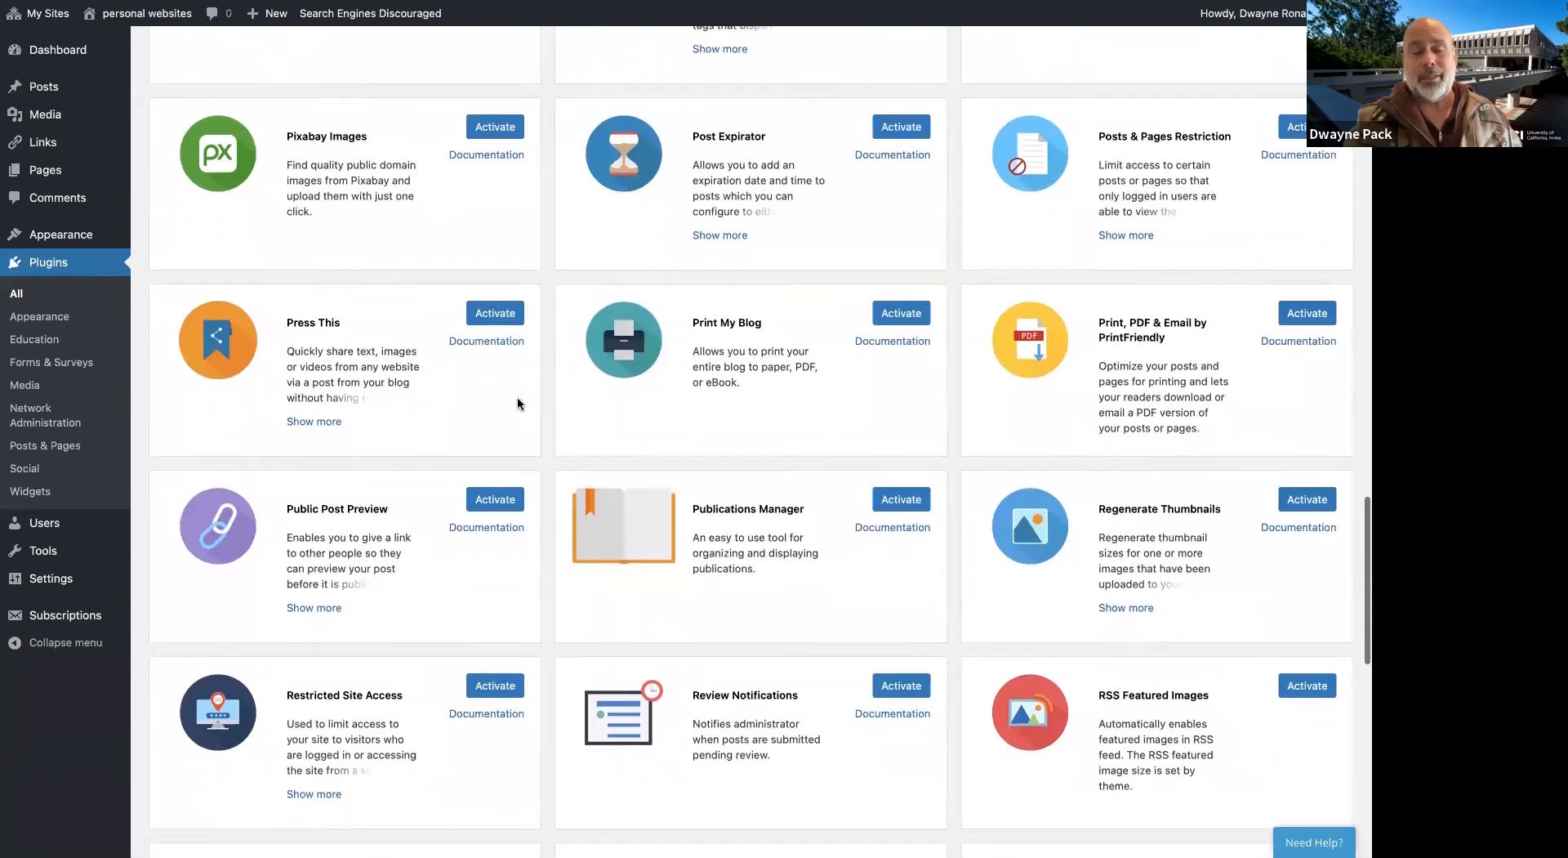
{"action": "scroll", "coordinate": [518, 403], "scroll_direction": "down", "scroll_amount": 4}
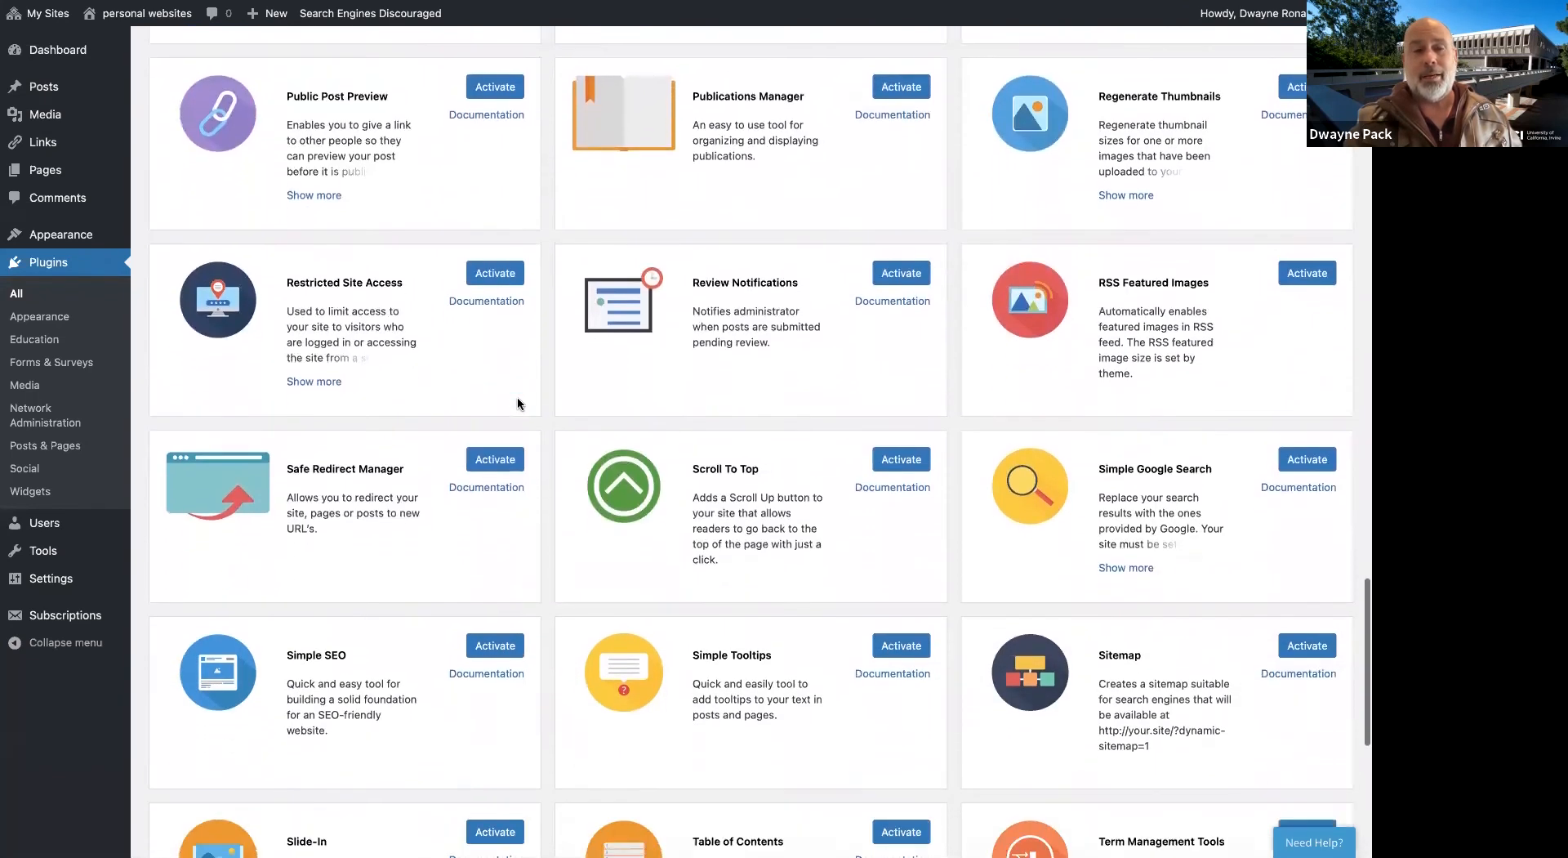
{"action": "scroll", "coordinate": [518, 402], "scroll_direction": "down", "scroll_amount": 4}
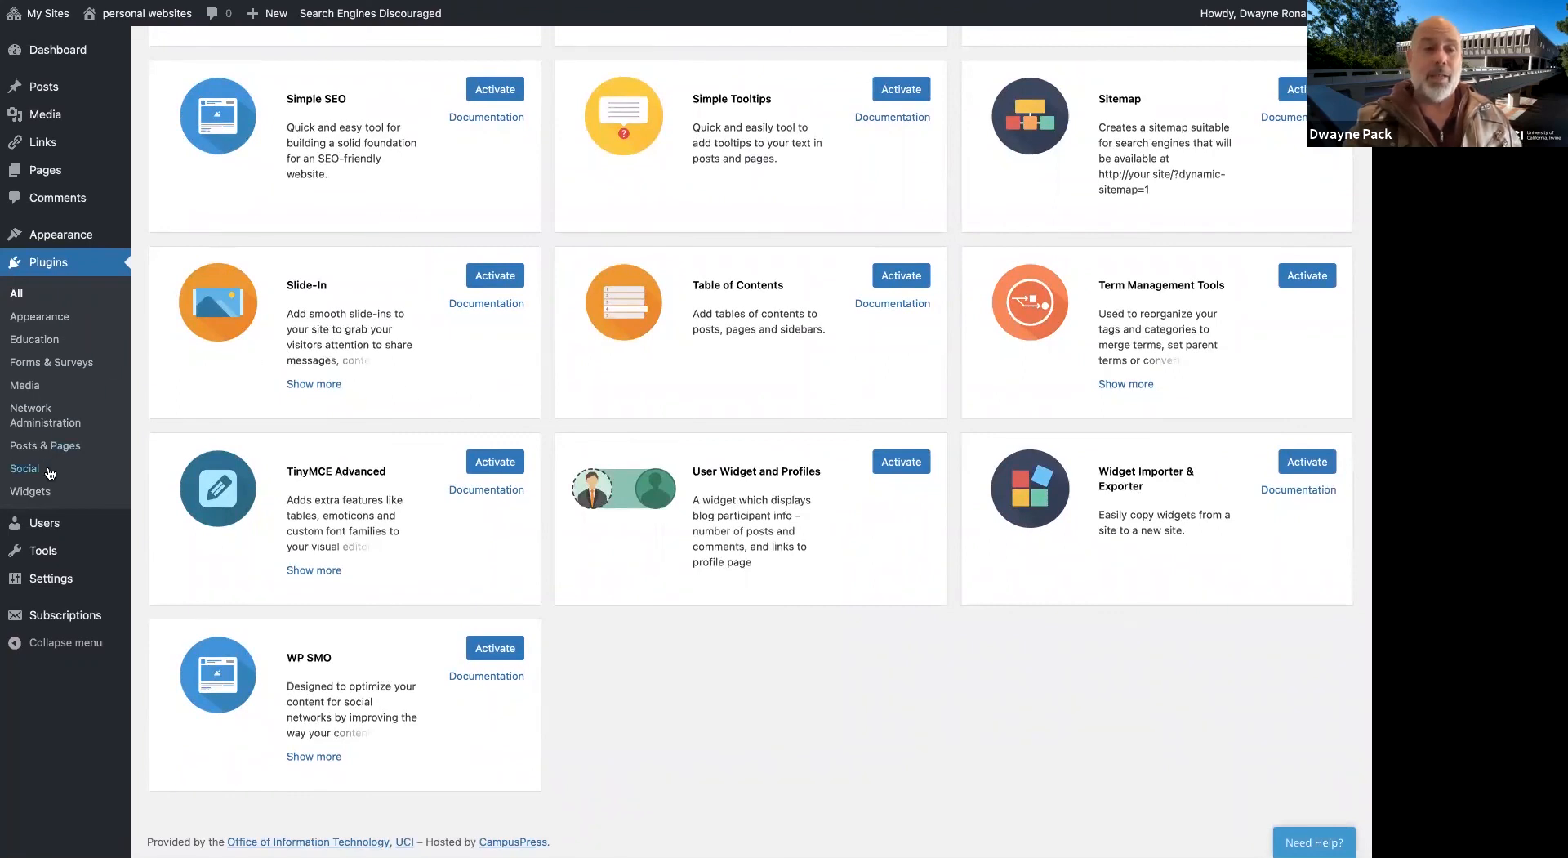
{"action": "left_click", "coordinate": [41, 492]}
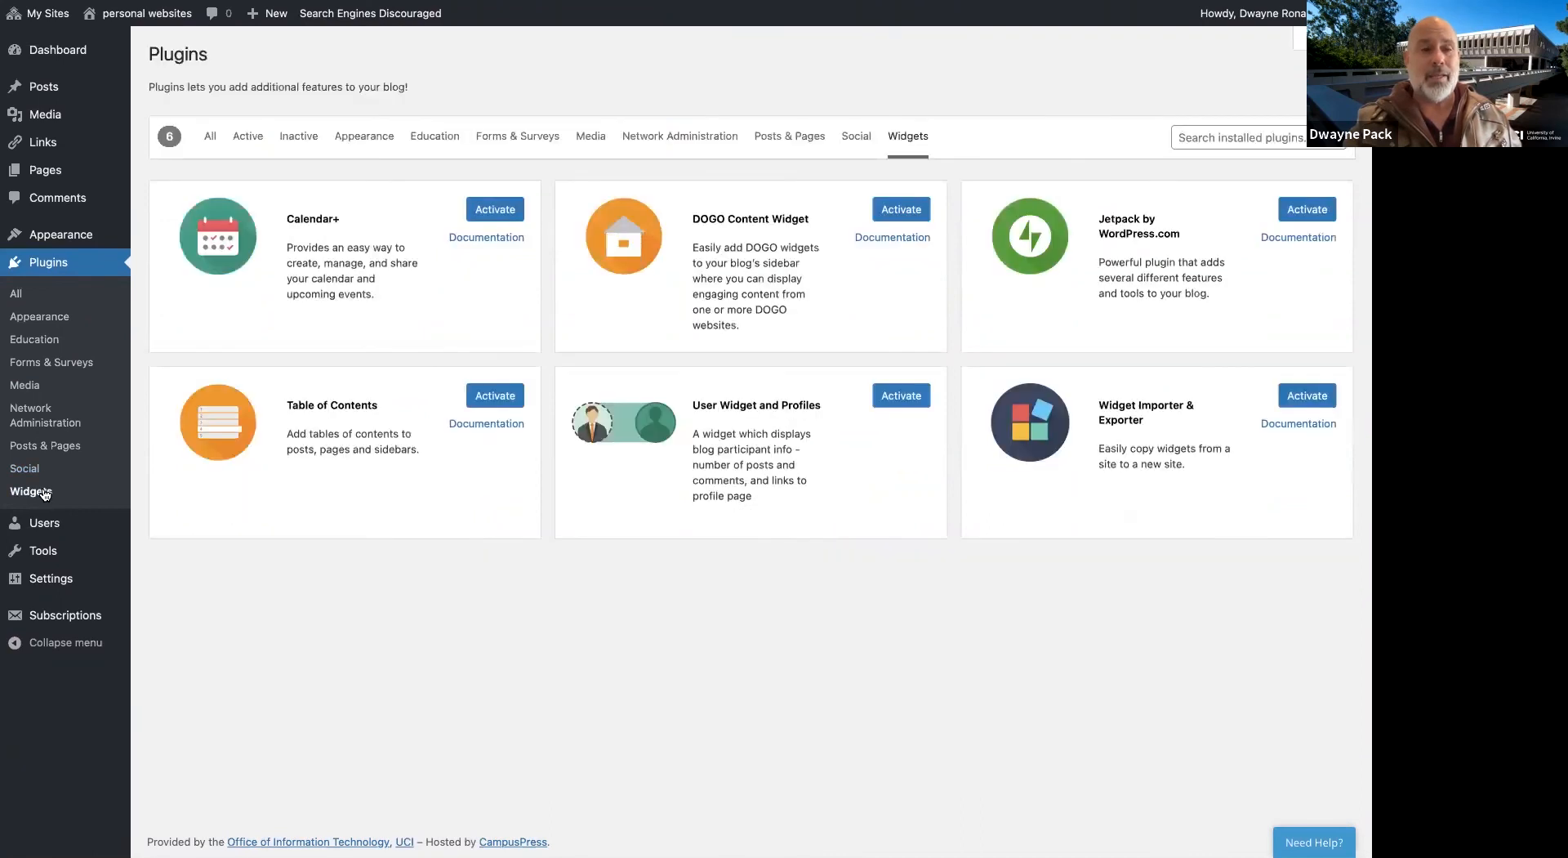
{"action": "left_click", "coordinate": [45, 469]}
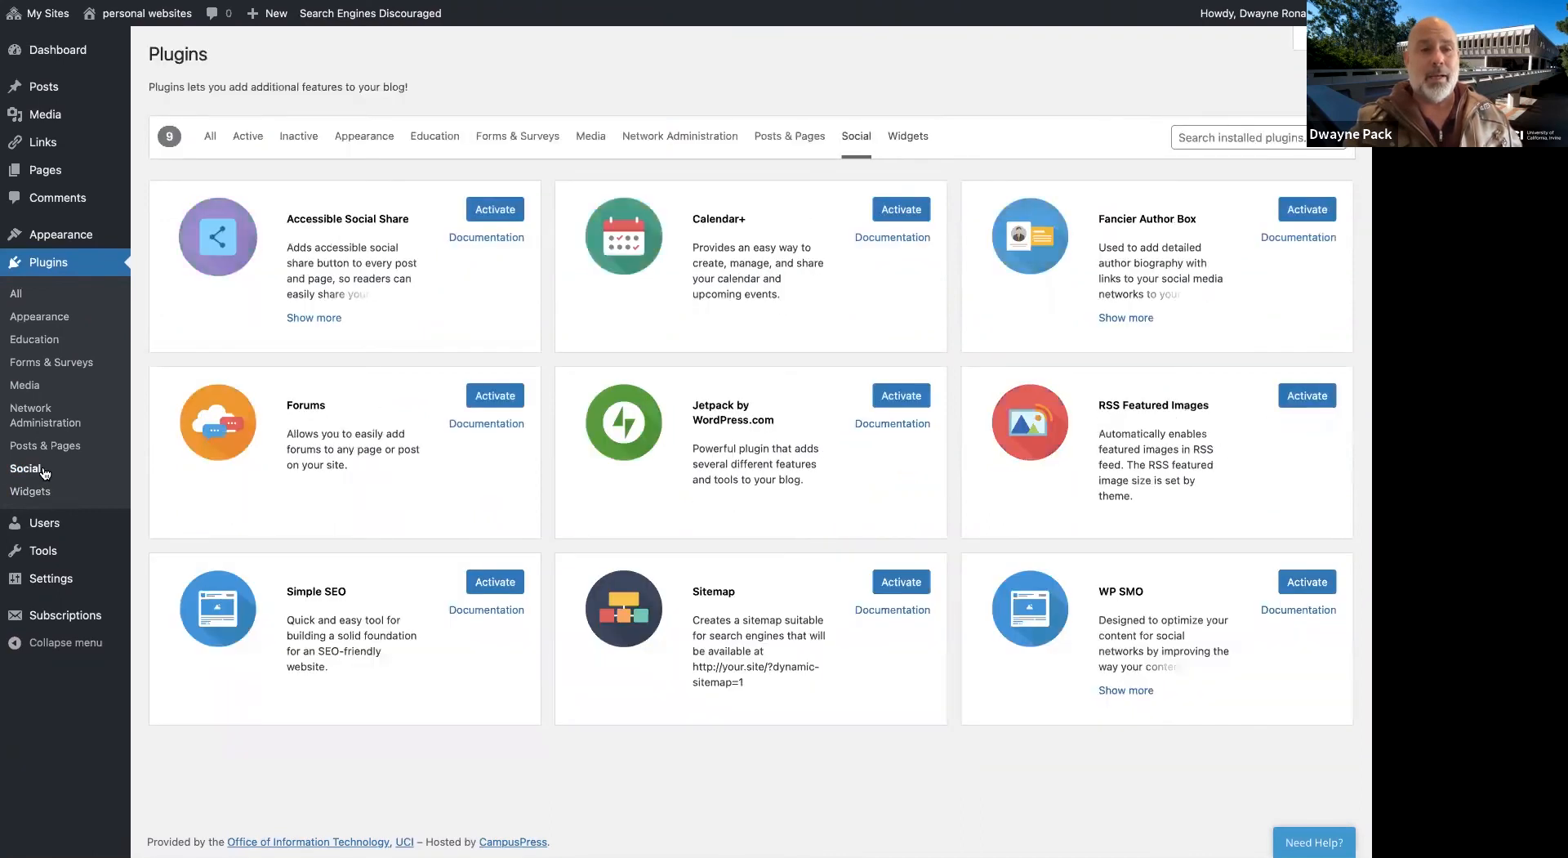
View the list of all site users, the available tools options and the actions offered for the administrator account
{"action": "left_click", "coordinate": [52, 530]}
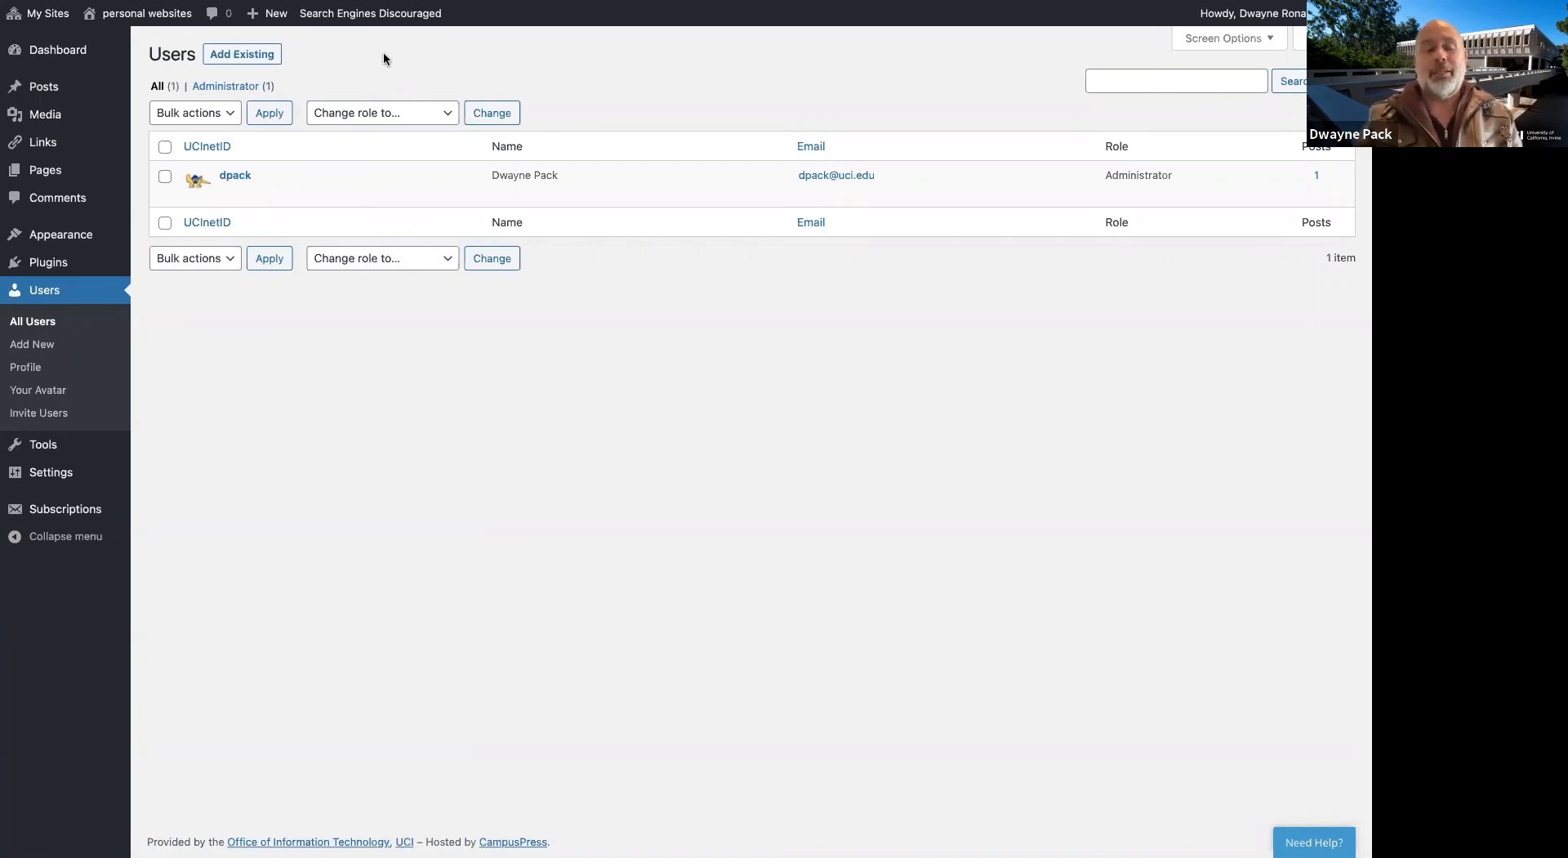
{"action": "mouse_move", "coordinate": [72, 450]}
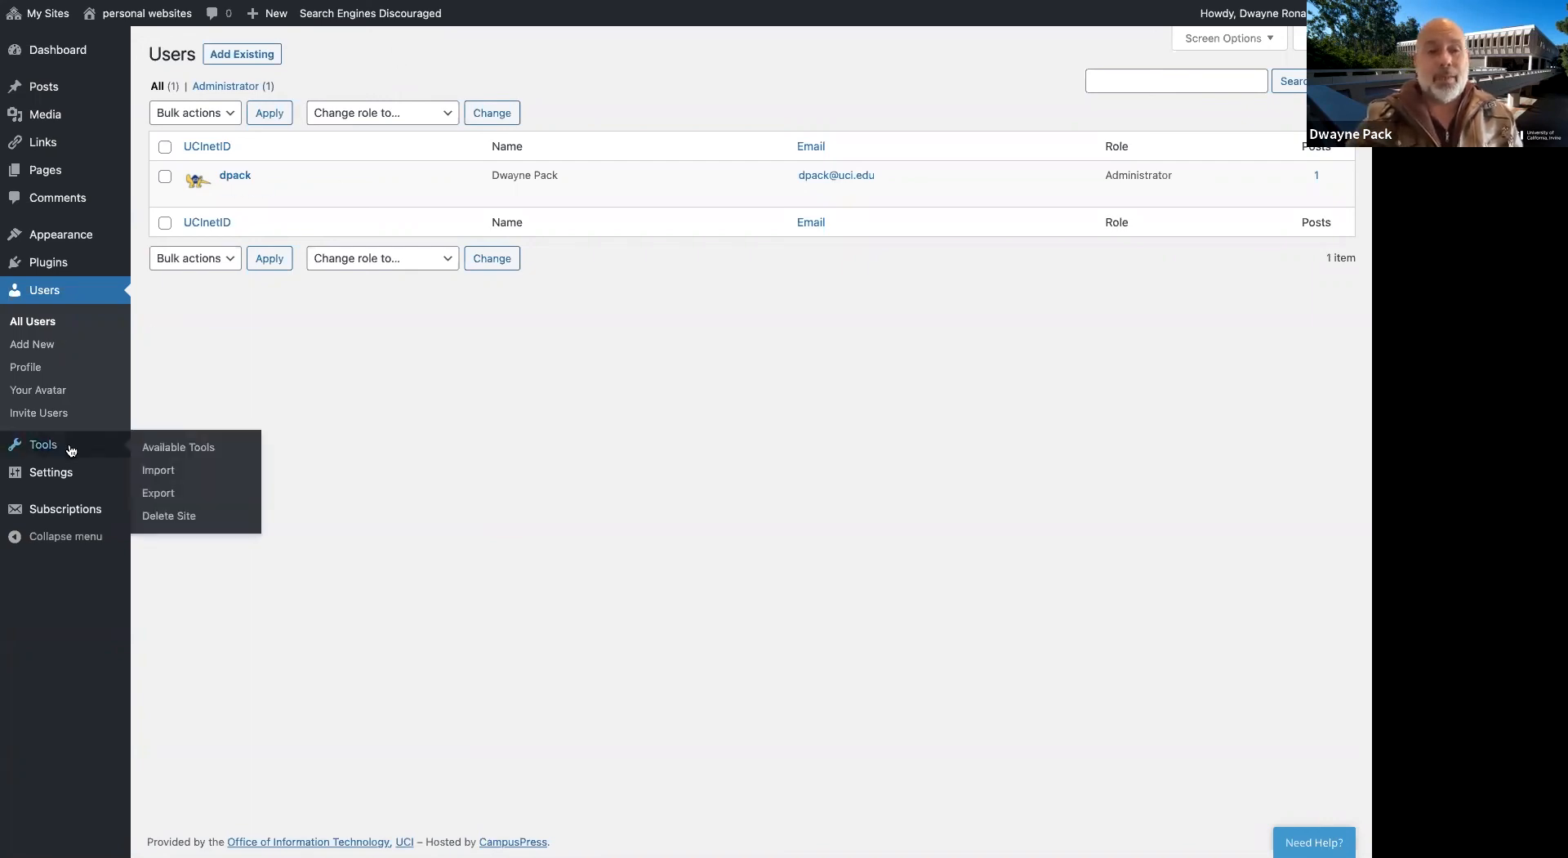
{"action": "mouse_move", "coordinate": [66, 478]}
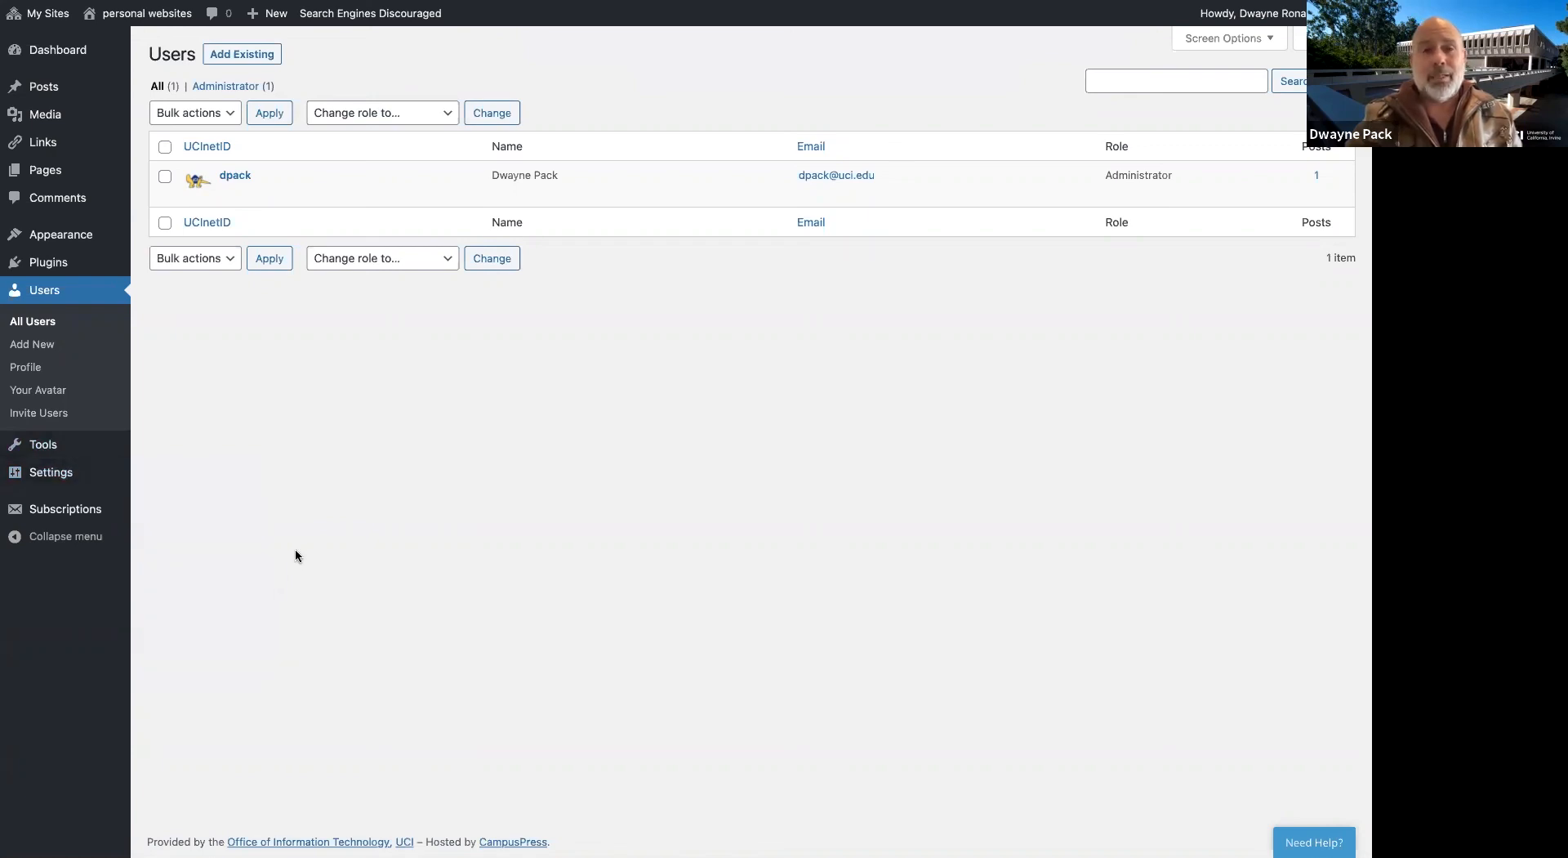
{"action": "mouse_move", "coordinate": [77, 61]}
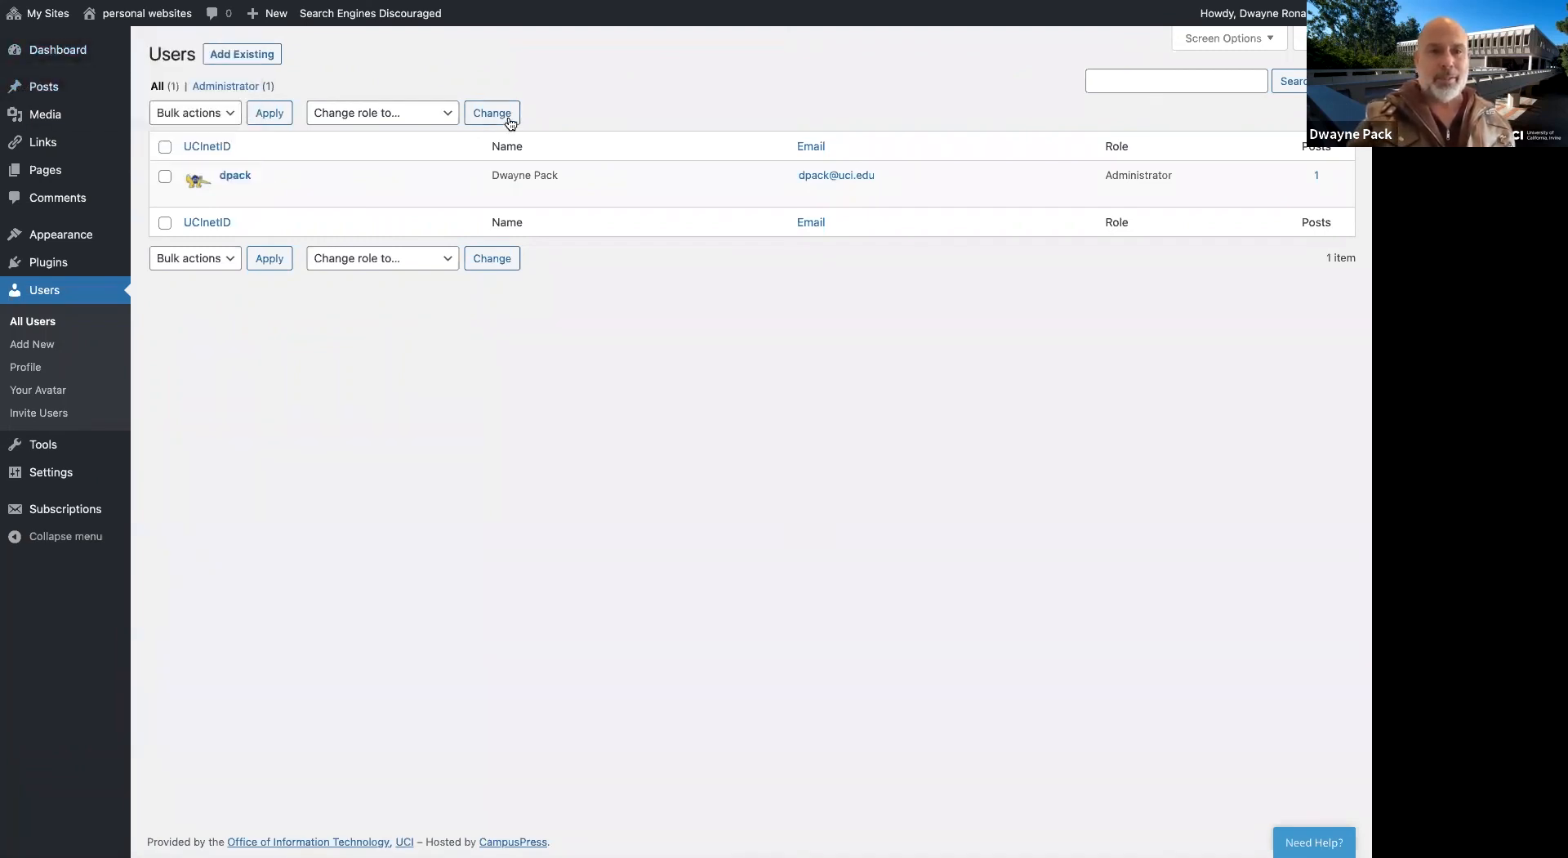
{"action": "mouse_move", "coordinate": [523, 173]}
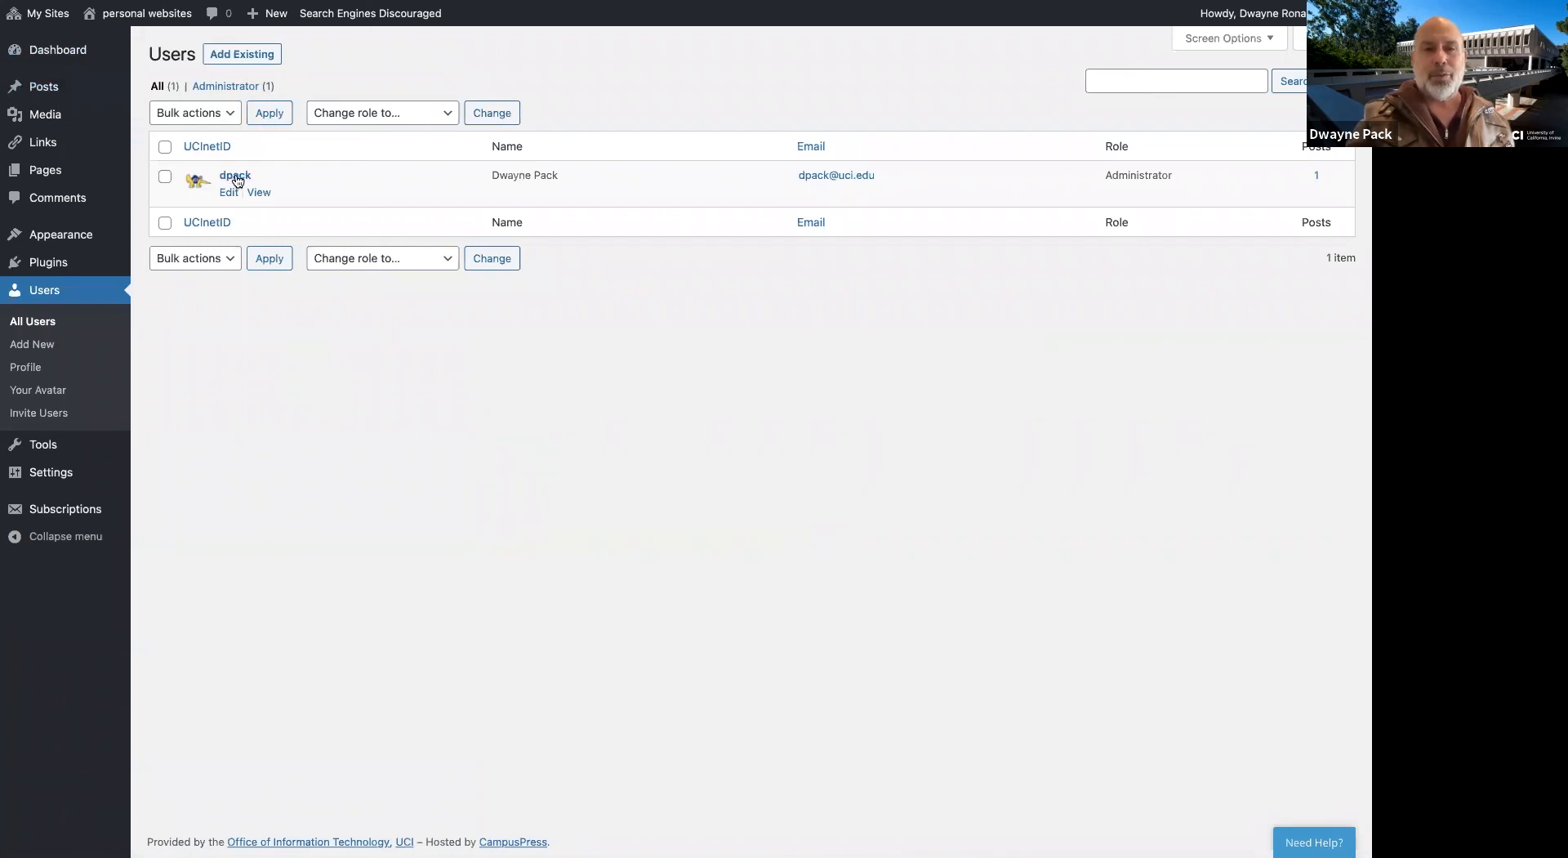
{"action": "mouse_move", "coordinate": [257, 199]}
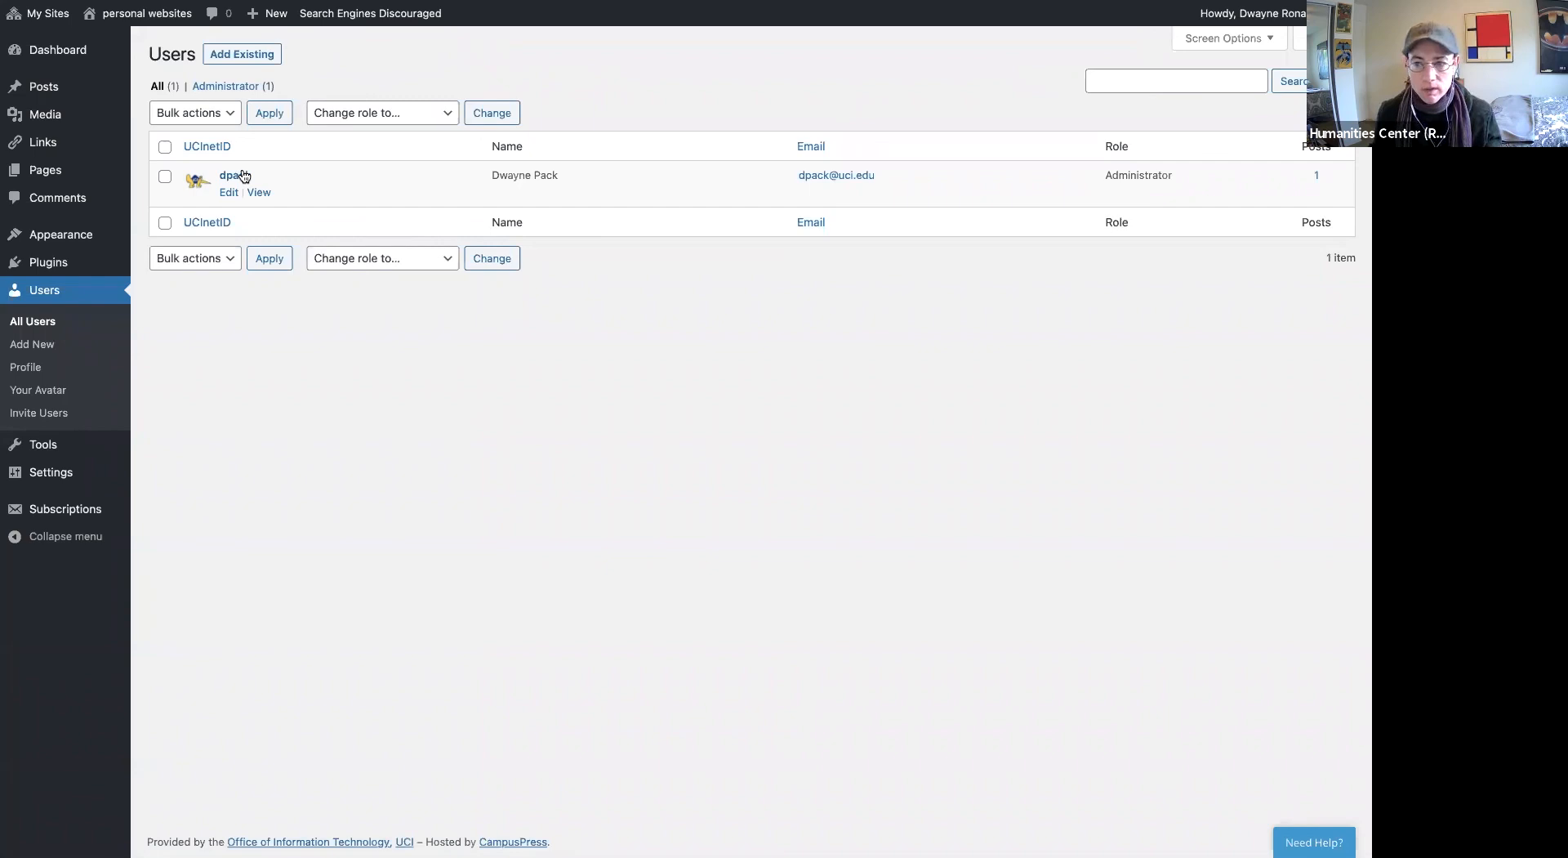
View the Media Library and open its upload area for adding new files
{"action": "mouse_move", "coordinate": [81, 112]}
{"action": "left_click", "coordinate": [160, 112]}
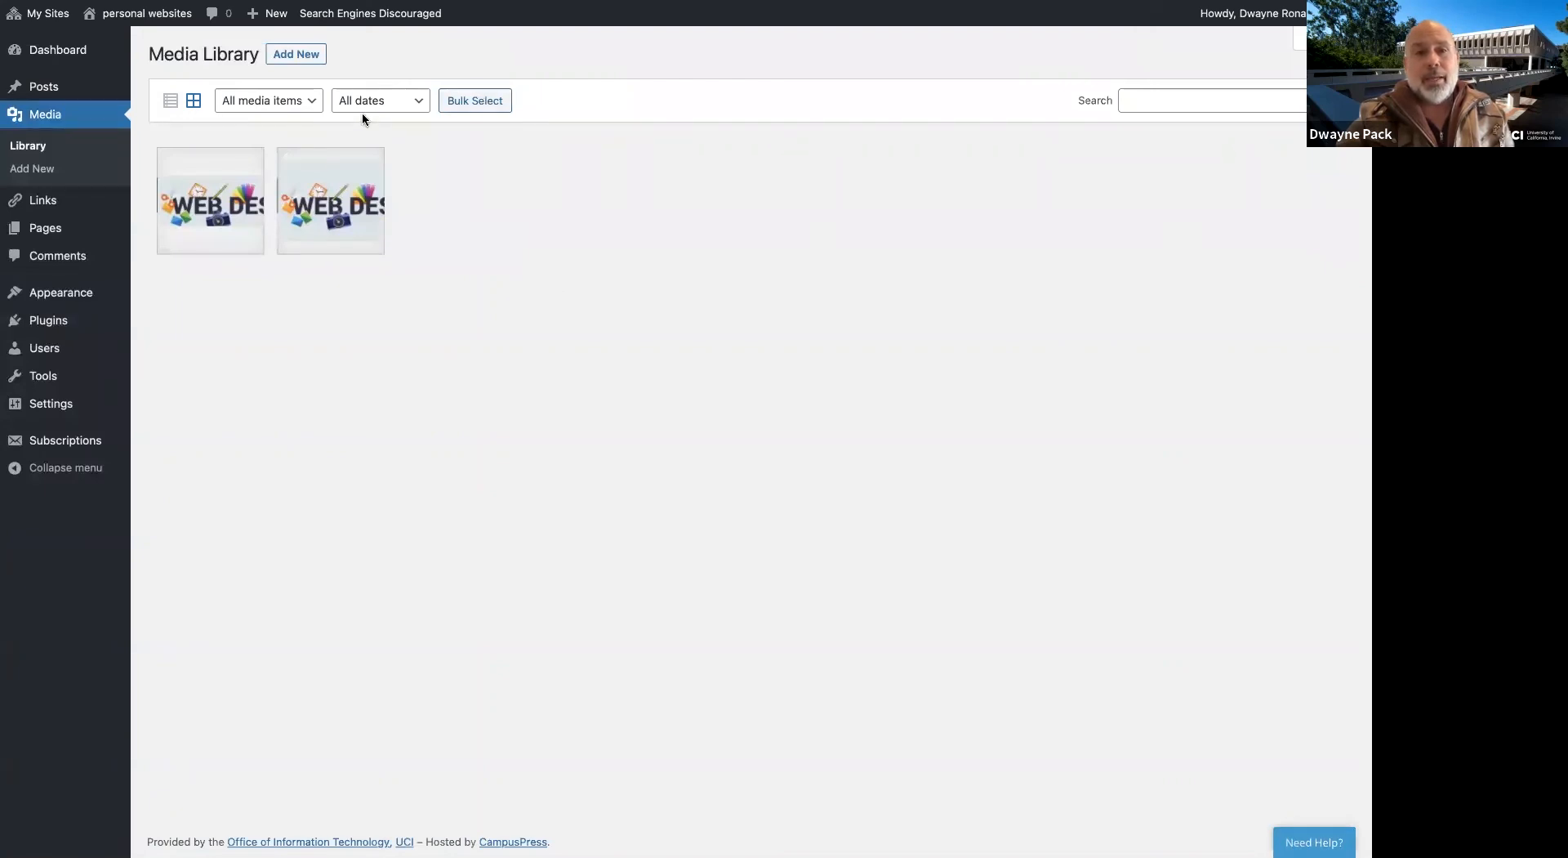
{"action": "left_click", "coordinate": [296, 55]}
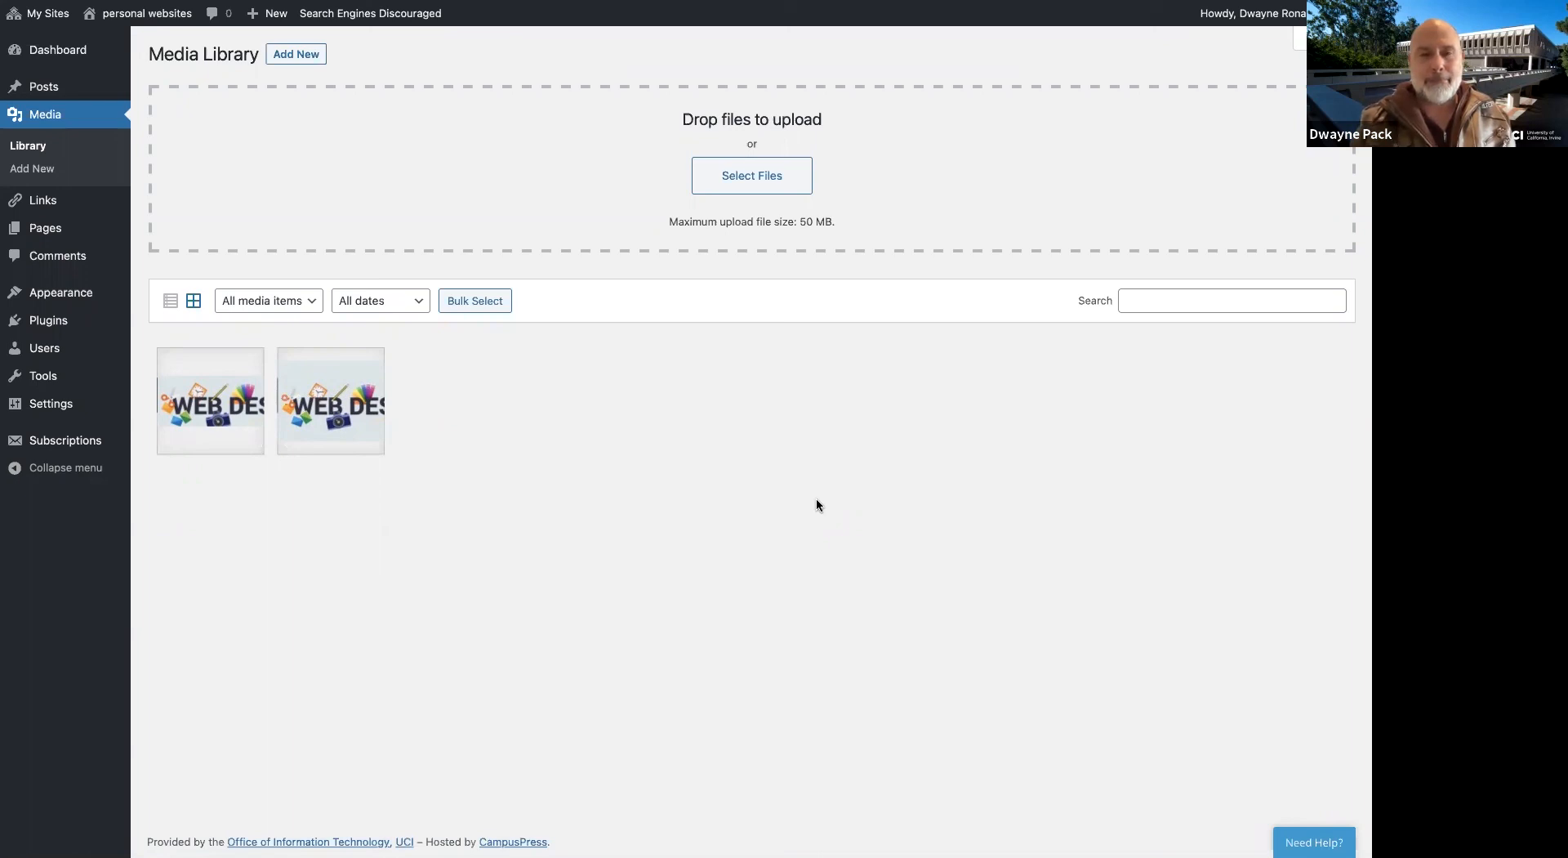
{"action": "mouse_move", "coordinate": [1254, 13]}
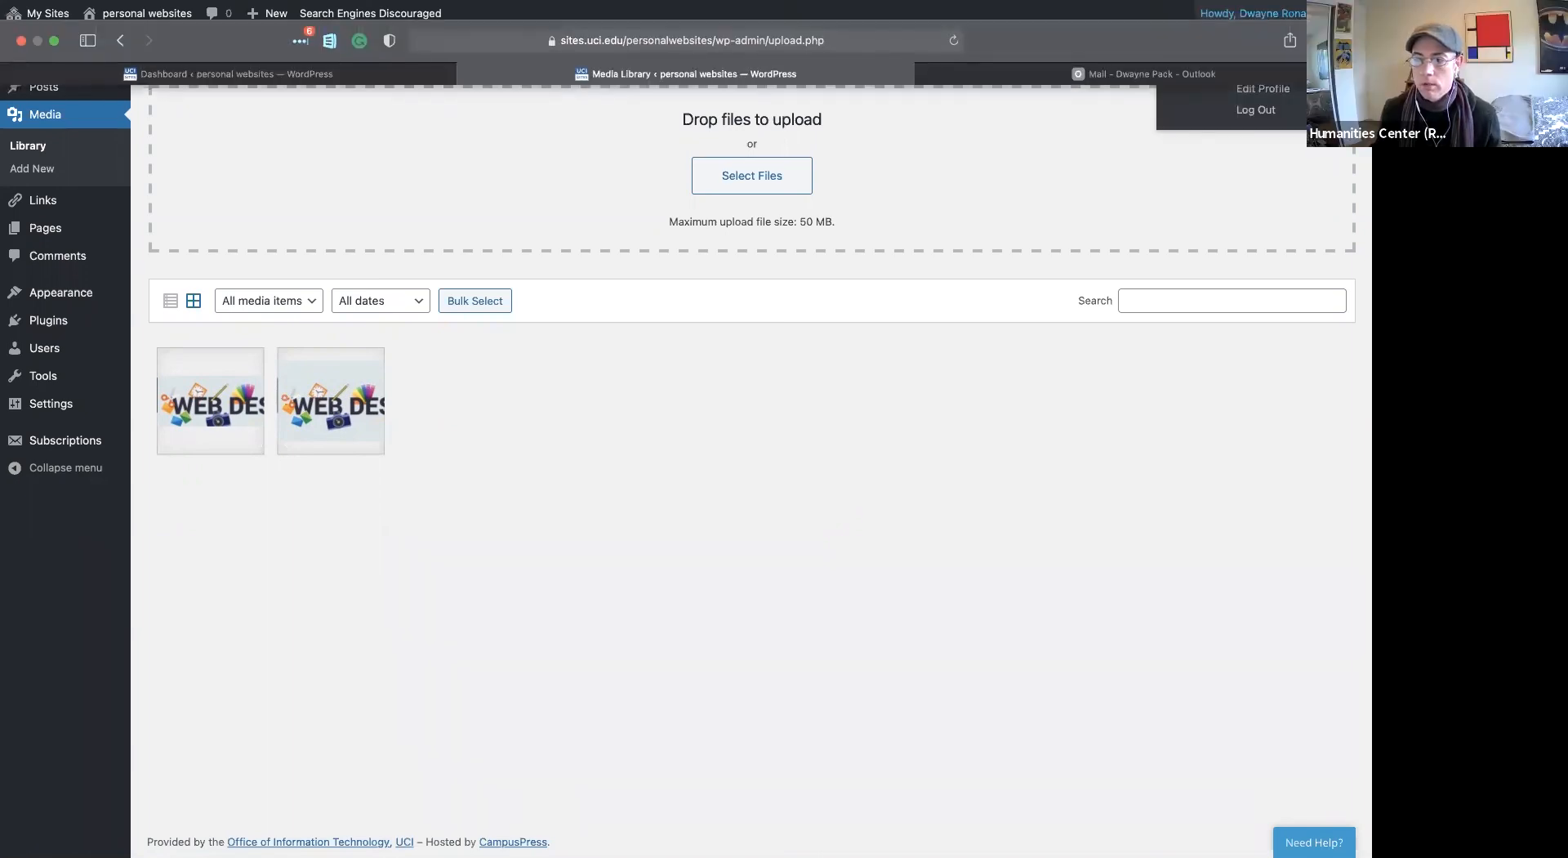